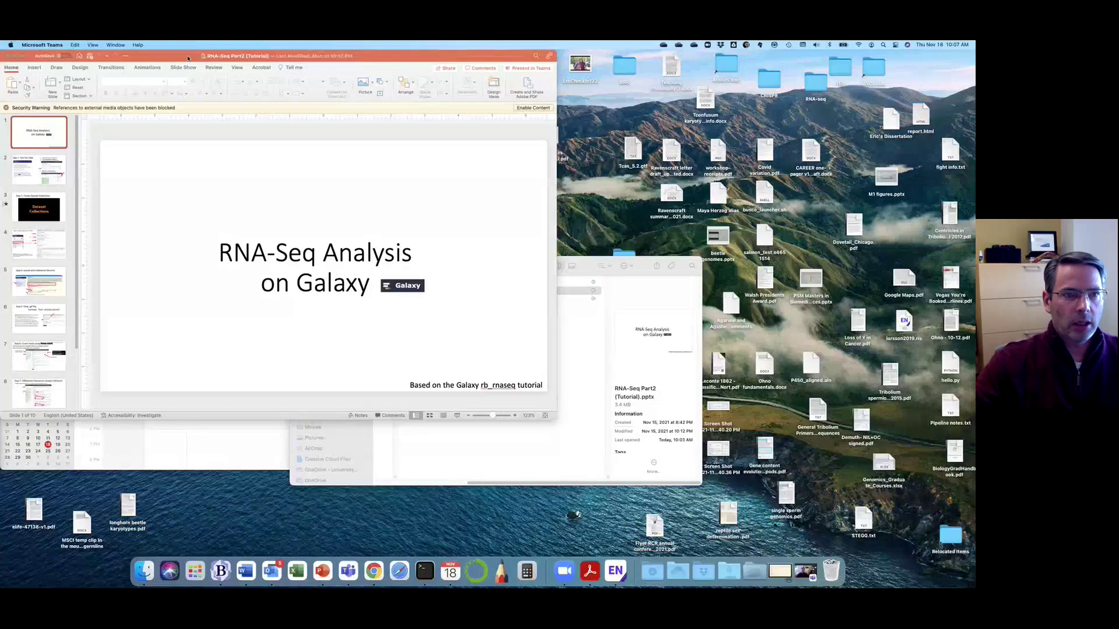
- Reposition and enlarge the RNA-Seq Part2 (Tutorial) presentation window, and show slide 2, "Step 1: Get the Data"
{"action": "left_click_drag", "start_coordinate": [291, 56], "coordinate": [348, 75]}
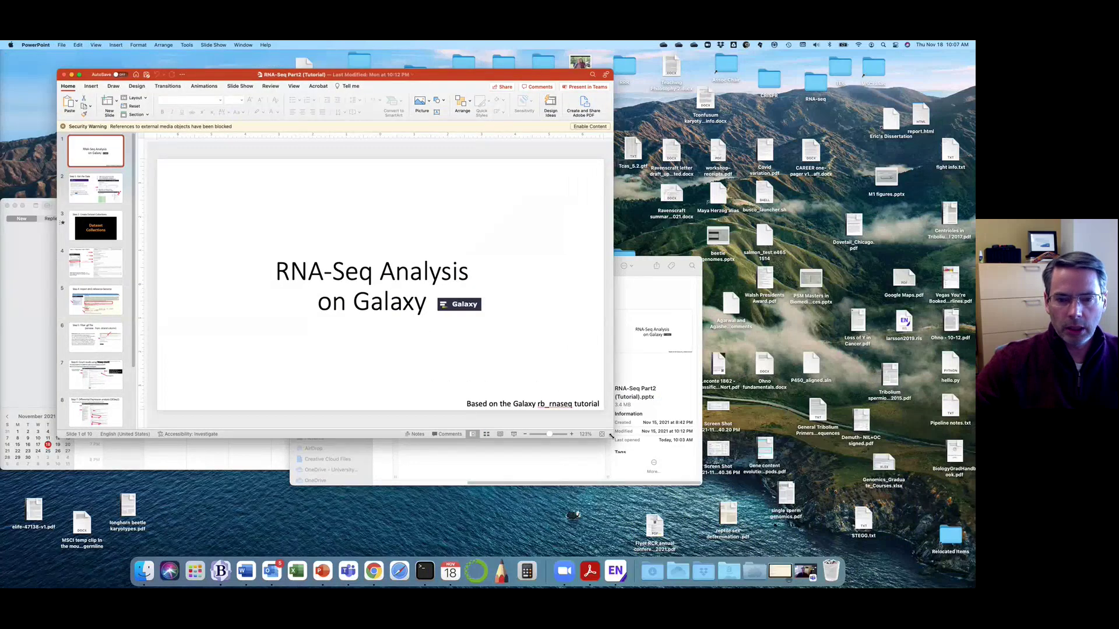
{"action": "left_click_drag", "start_coordinate": [613, 438], "coordinate": [757, 514]}
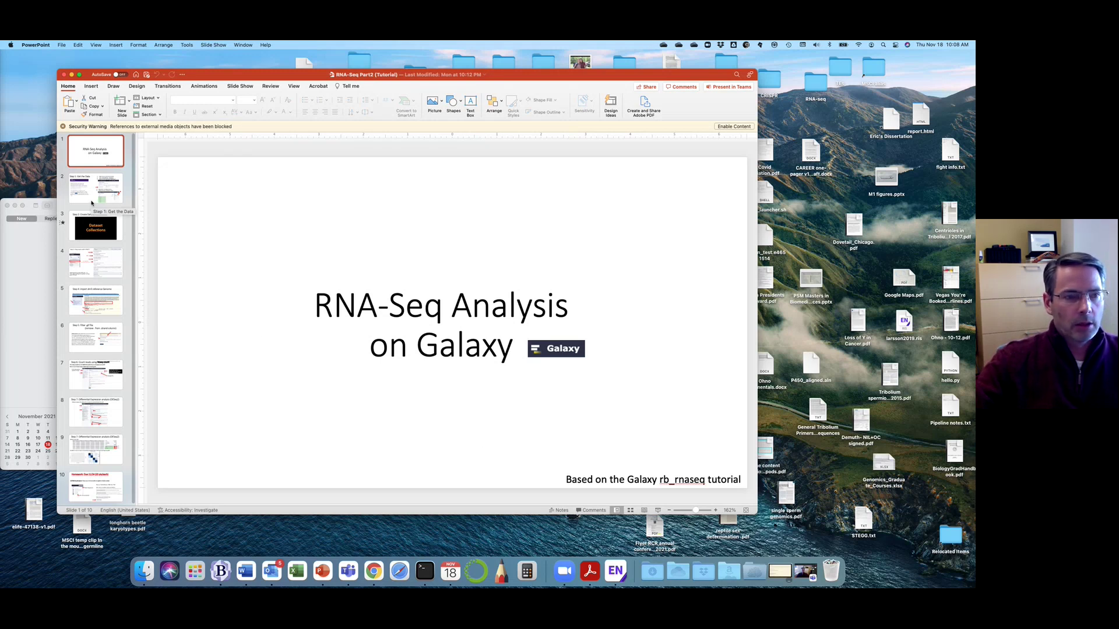
{"action": "left_click", "coordinate": [94, 193]}
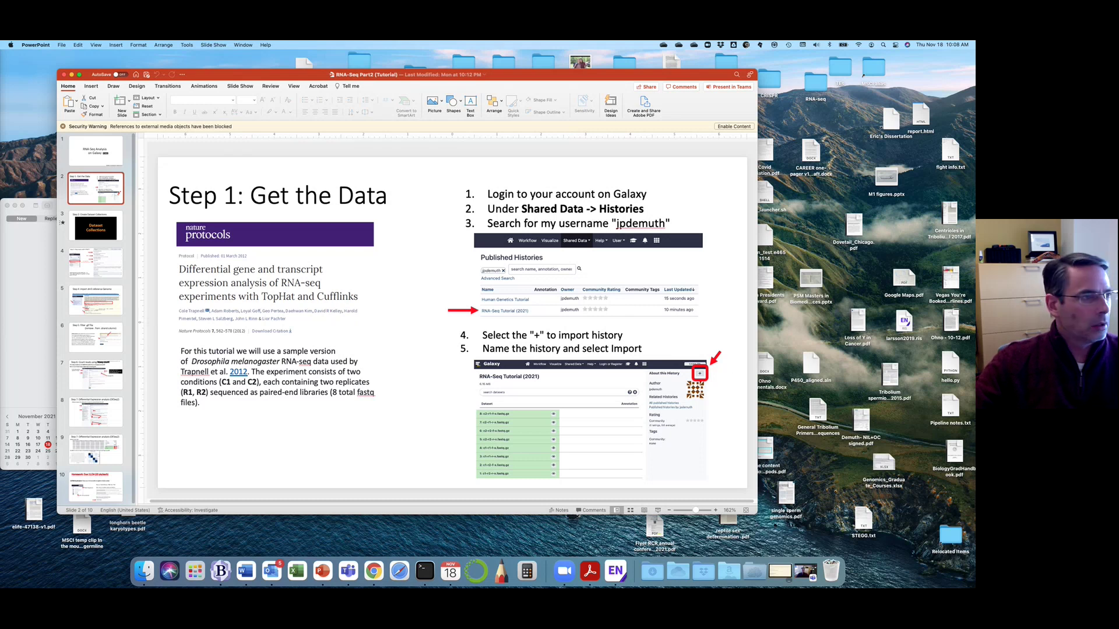
- Bring up the Galaxy page in Chrome and resize both windows so the PowerPoint presentation and Galaxy sit side by side
{"action": "key", "text": "super+Tab"}
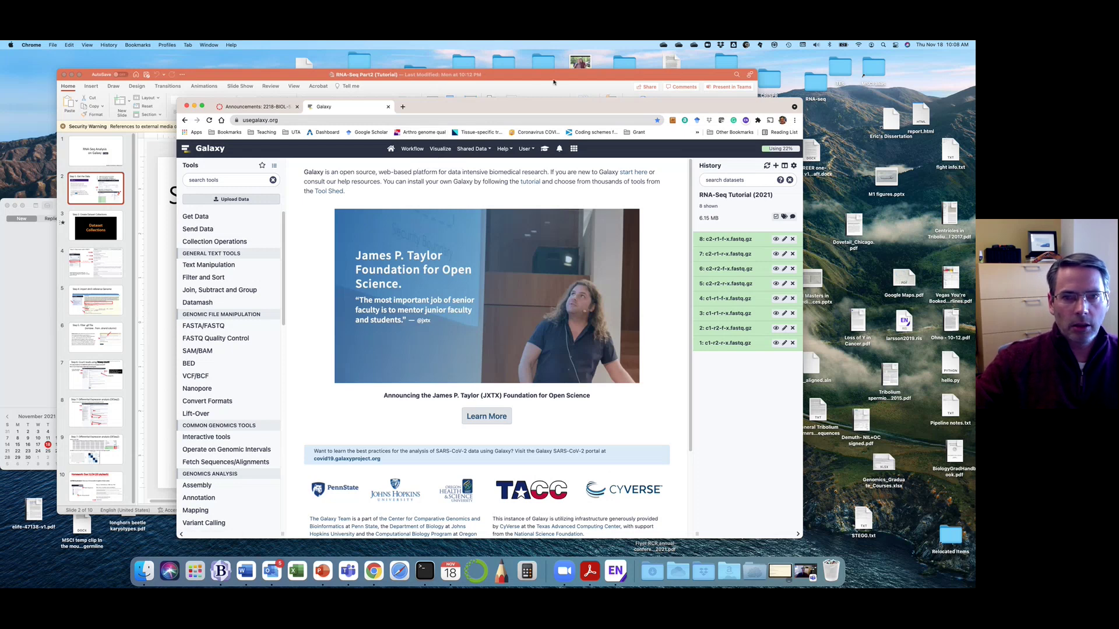
{"action": "left_click_drag", "start_coordinate": [558, 79], "coordinate": [509, 64]}
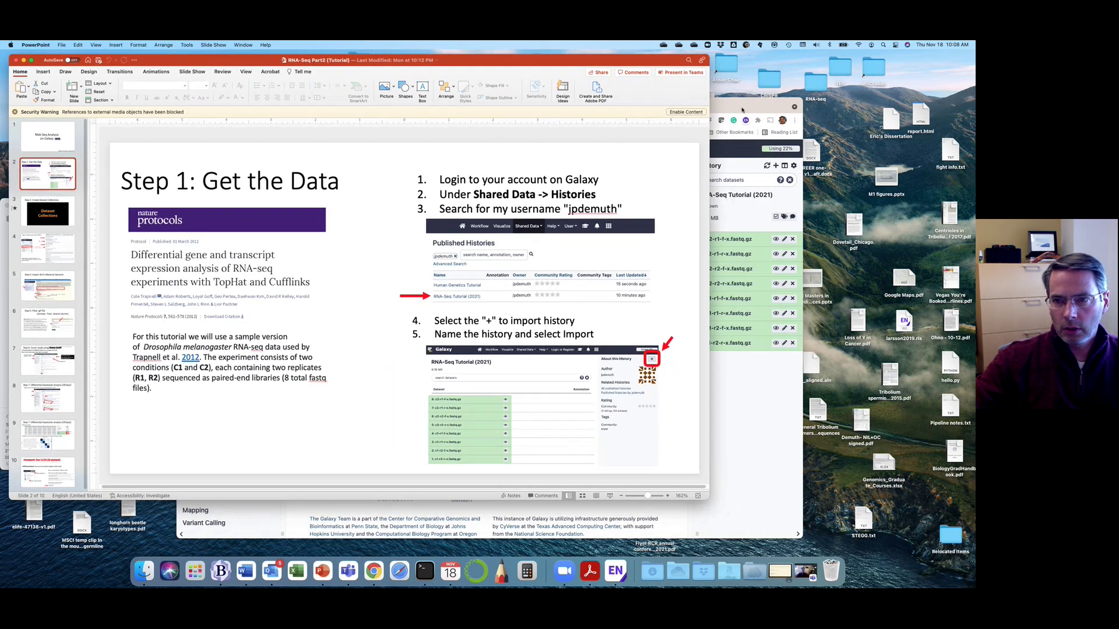
{"action": "left_click_drag", "start_coordinate": [742, 110], "coordinate": [913, 57]}
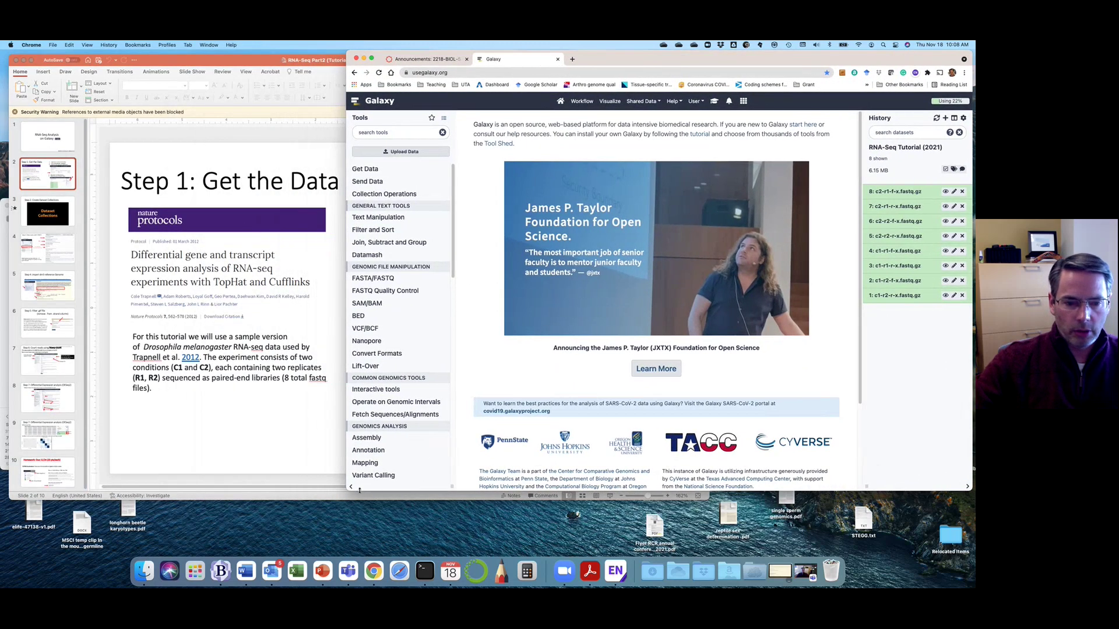
{"action": "left_click_drag", "start_coordinate": [348, 491], "coordinate": [465, 496]}
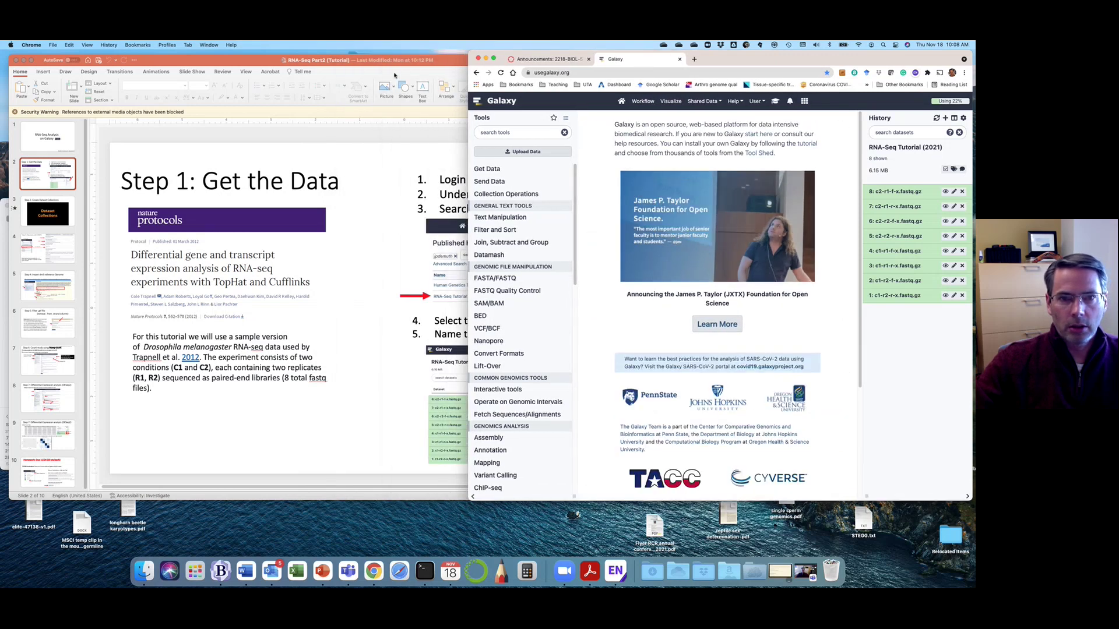
{"action": "left_click", "coordinate": [411, 60]}
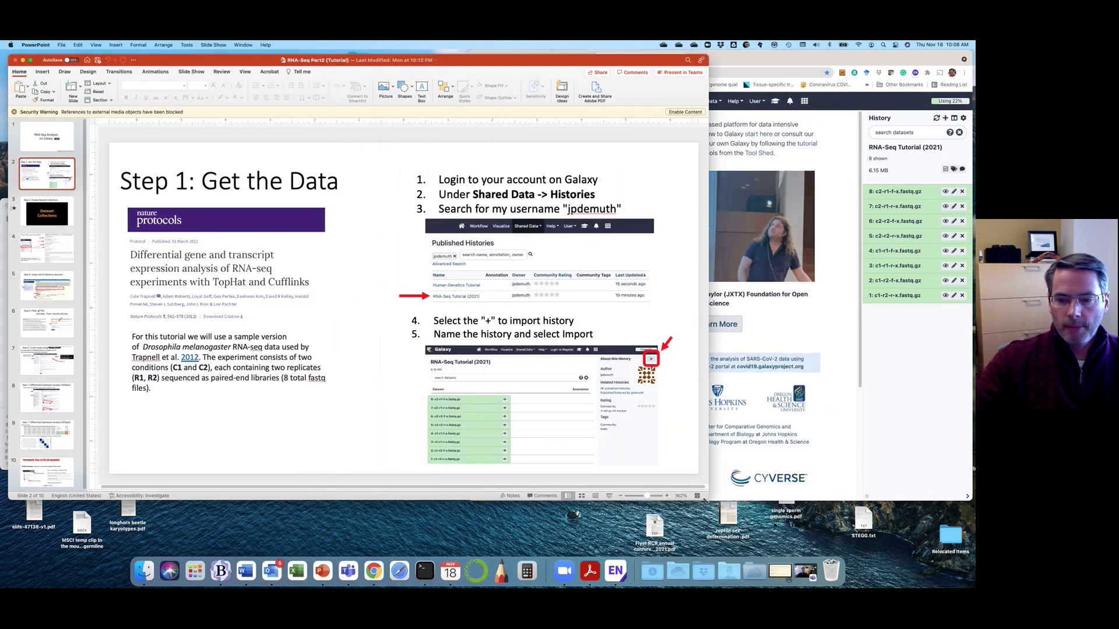
{"action": "left_click_drag", "start_coordinate": [707, 499], "coordinate": [454, 507]}
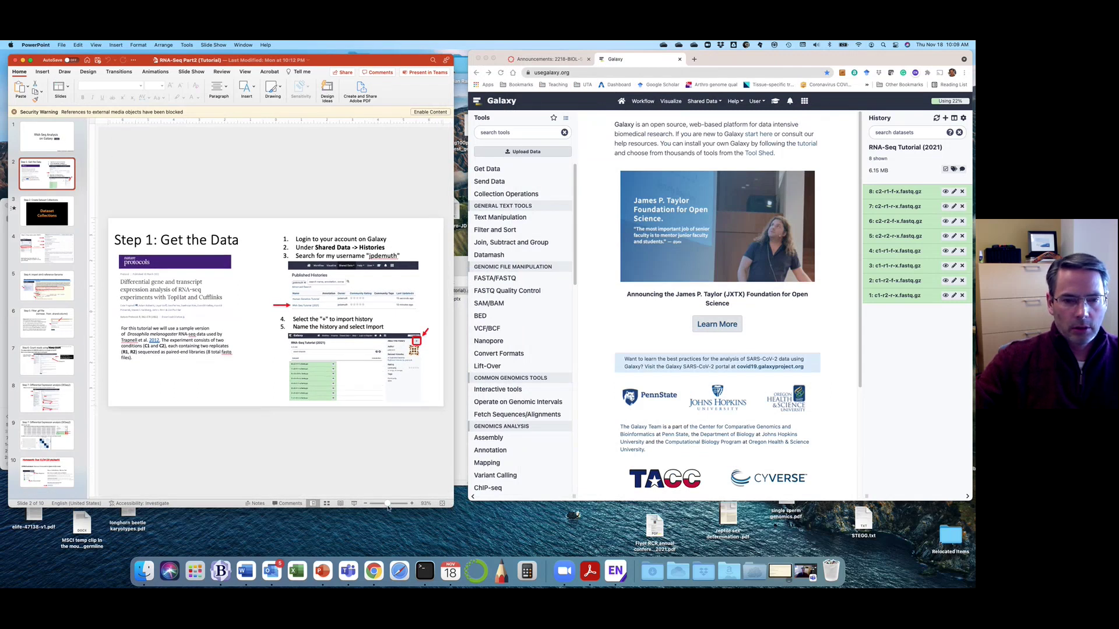
- Shrink the slide thumbnails to a narrow strip and widen the presentation window with slide 2, "Step 1: Get the Data", showing
{"action": "left_click_drag", "start_coordinate": [89, 476], "coordinate": [41, 476]}
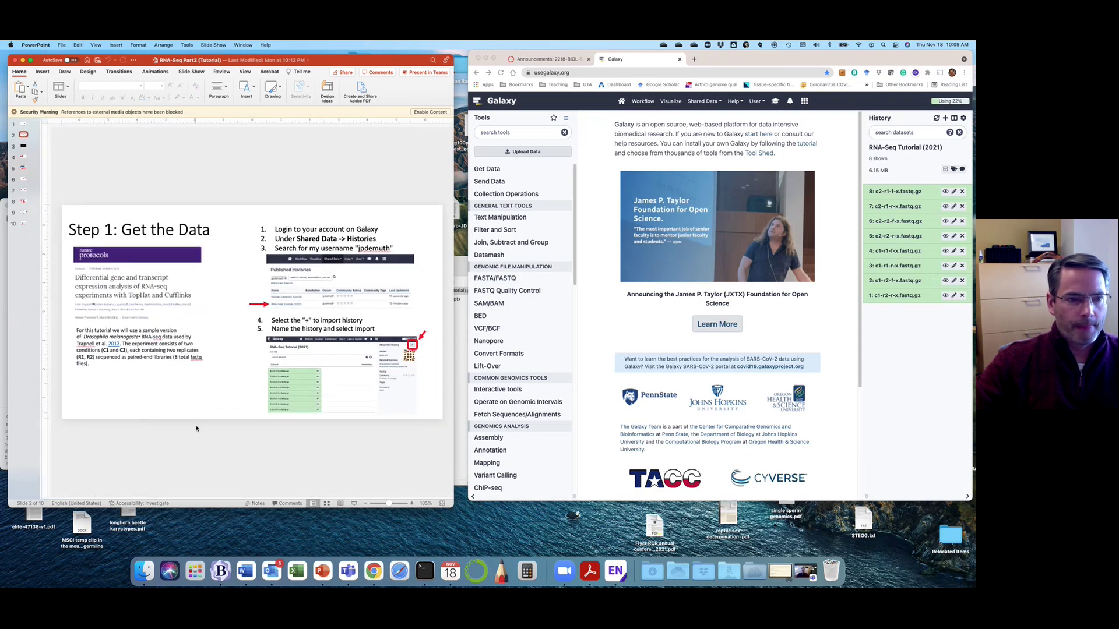
{"action": "key", "text": "Down"}
{"action": "key", "text": "Home"}
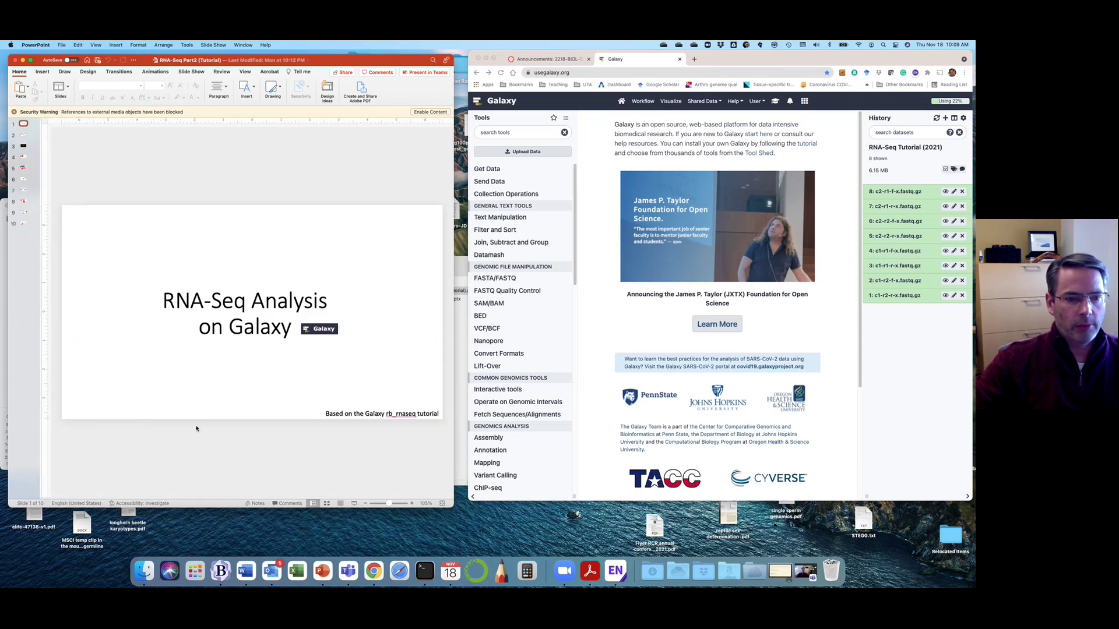
{"action": "key", "text": "Down"}
{"action": "key", "text": "Down"}
{"action": "left_click", "coordinate": [24, 135]}
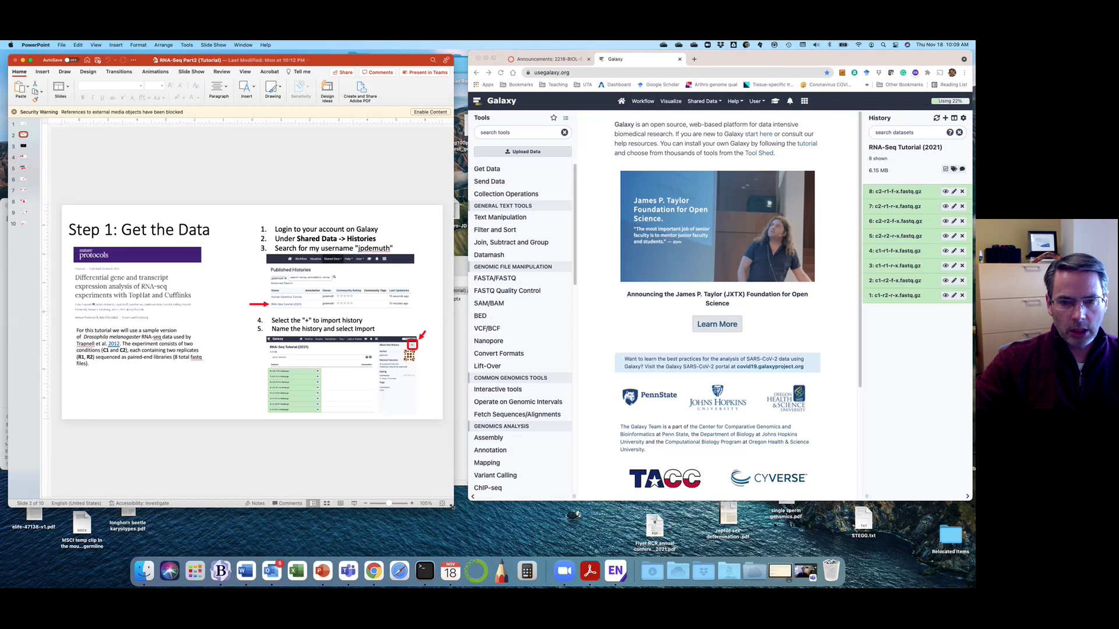
{"action": "left_click_drag", "start_coordinate": [453, 506], "coordinate": [497, 516]}
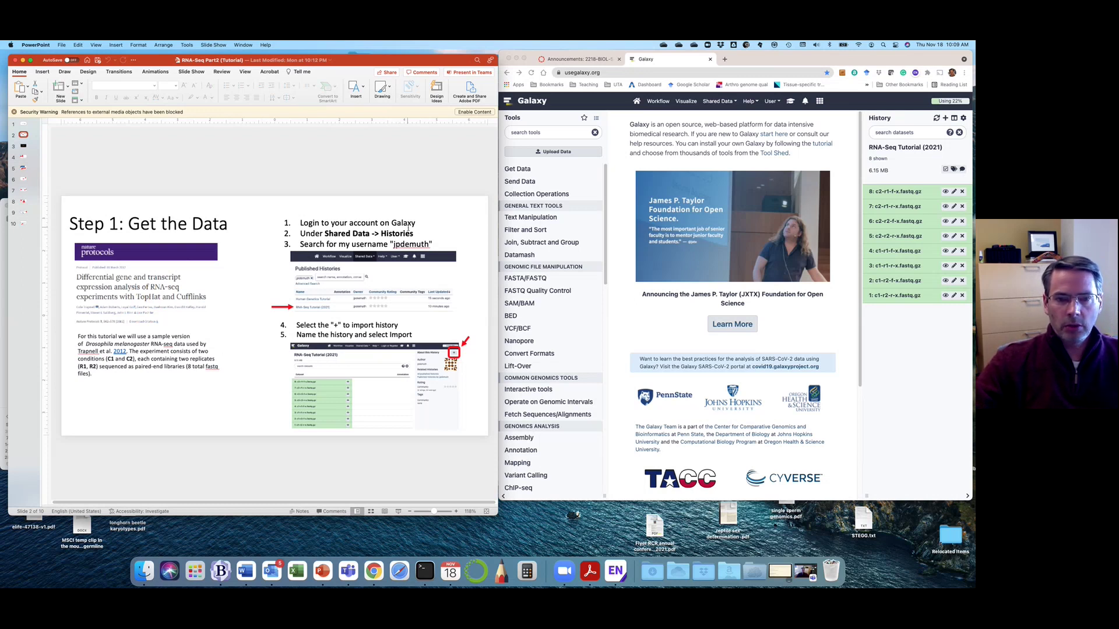
- Switch to Galaxy in Chrome and open the list of published histories from the shared data
{"action": "left_click", "coordinate": [722, 104]}
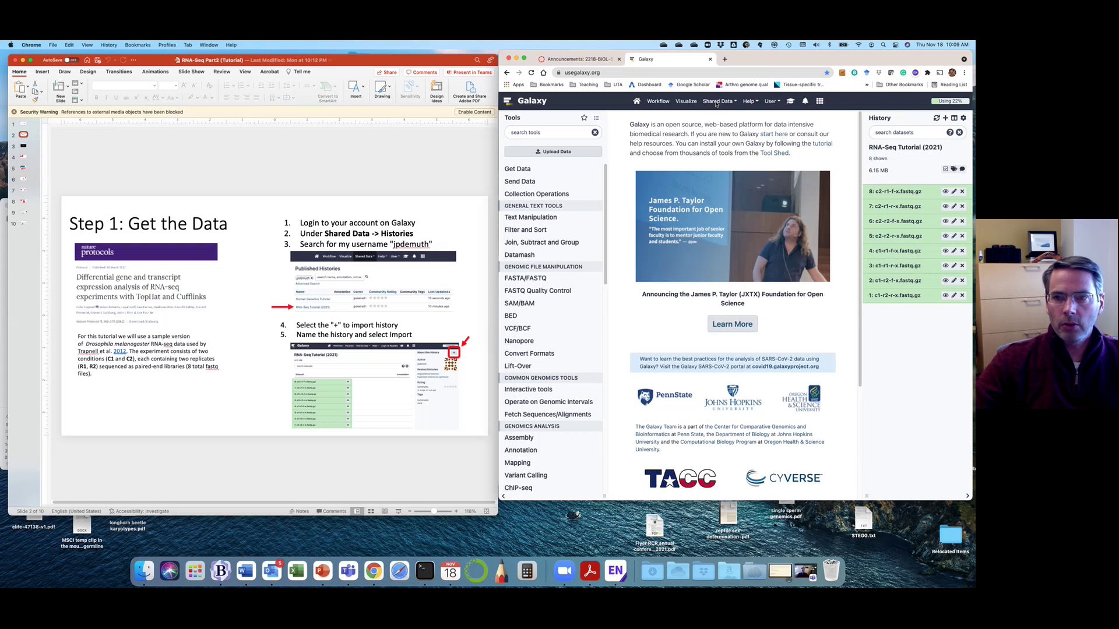
{"action": "left_click", "coordinate": [734, 103]}
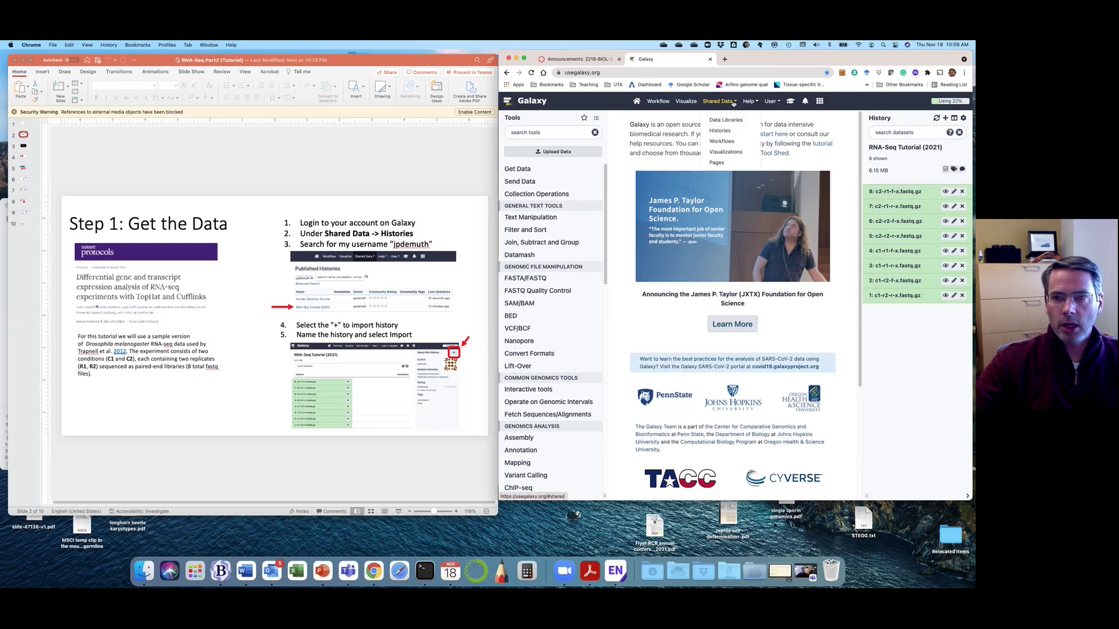
{"action": "left_click", "coordinate": [719, 131]}
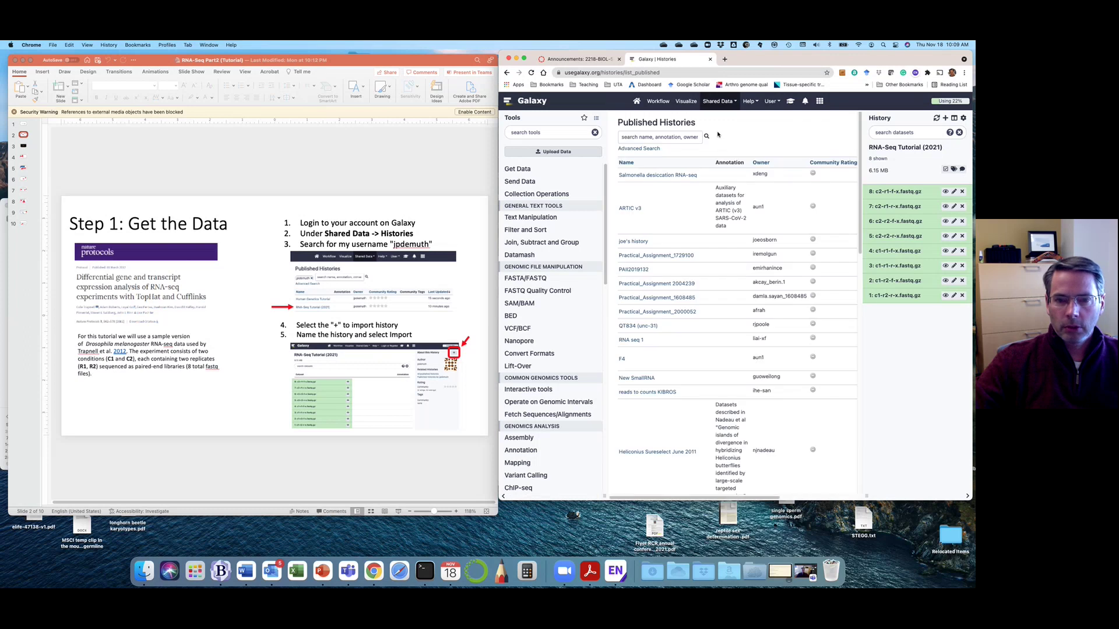
- Search the published histories for the instructor's username
{"action": "left_click", "coordinate": [670, 137]}
{"action": "type", "text": "jpde"}
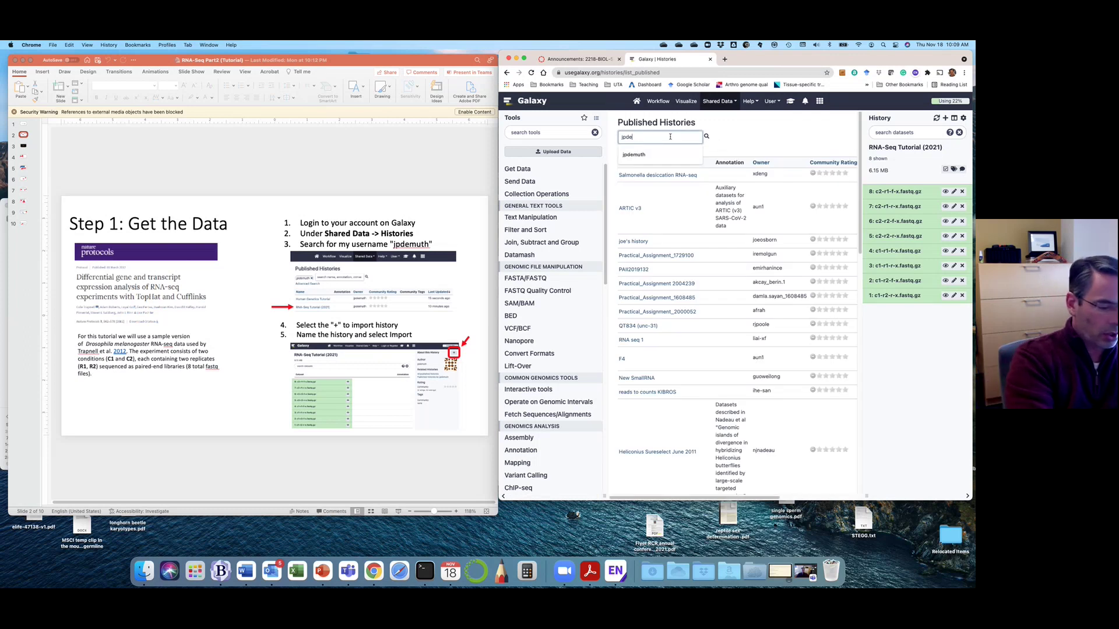
{"action": "type", "text": "muth"}
{"action": "key", "text": "Return"}
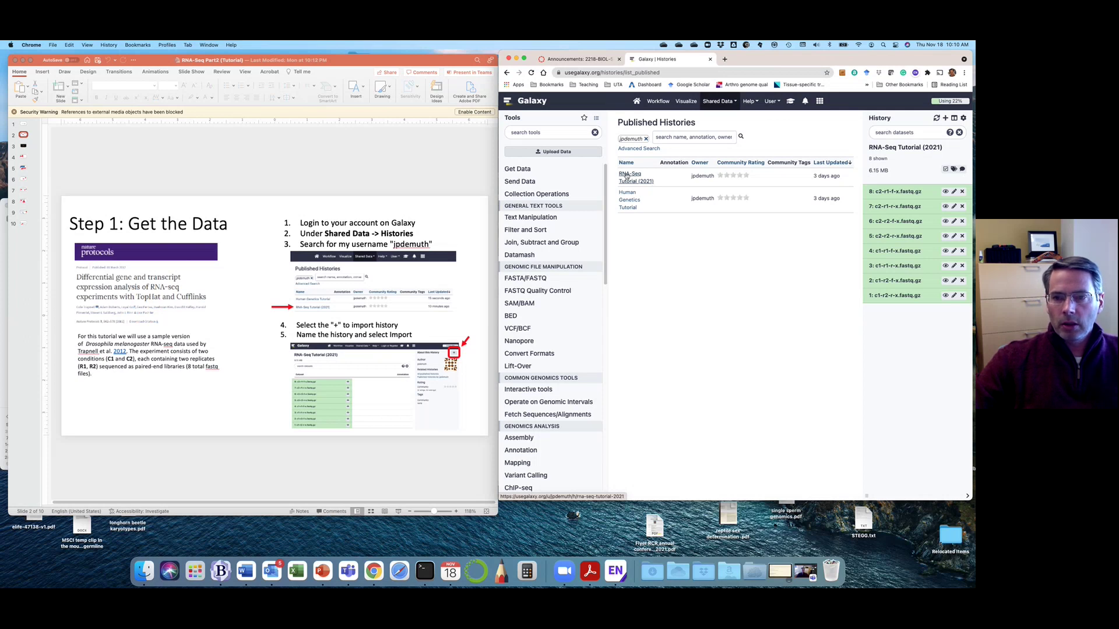
- Open the published history "RNA-Seq Tutorial (2021)" and switch to it as the current history
{"action": "left_click", "coordinate": [626, 176]}
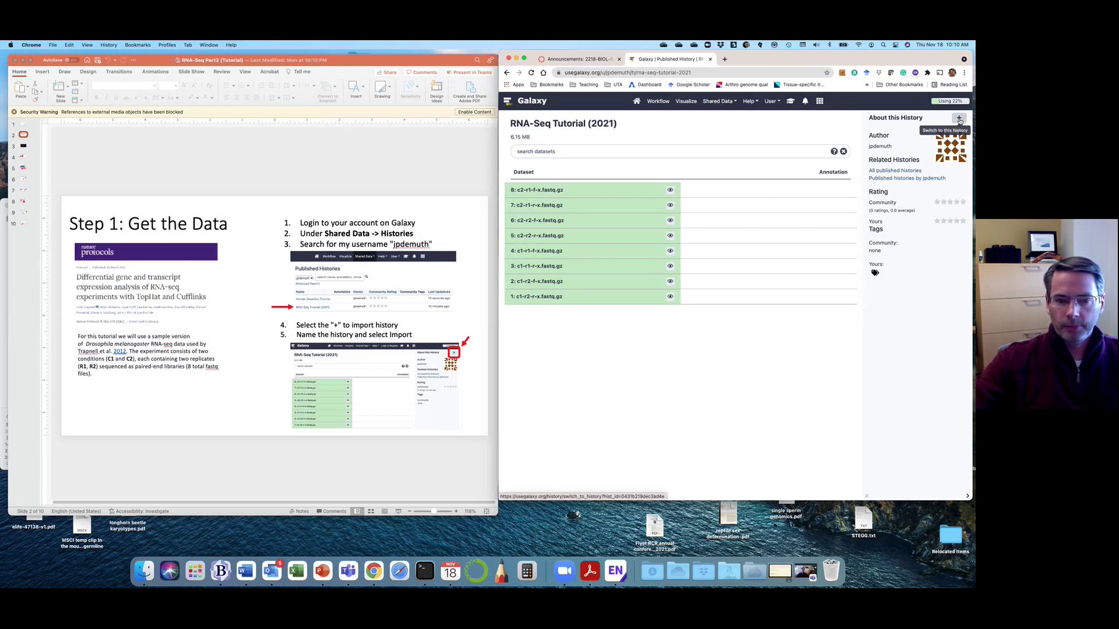
{"action": "left_click", "coordinate": [959, 119]}
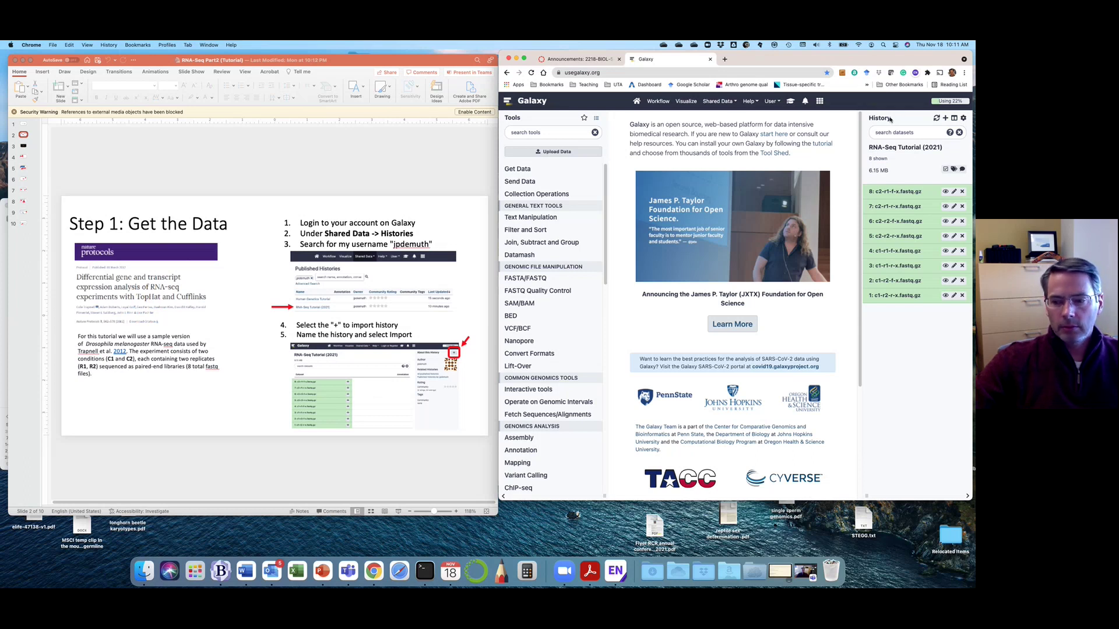
- Switch to PowerPoint, go to slide 3, "Step 2: Create Dataset Collections", and enable the presentation's blocked external media content
{"action": "left_click", "coordinate": [147, 460]}
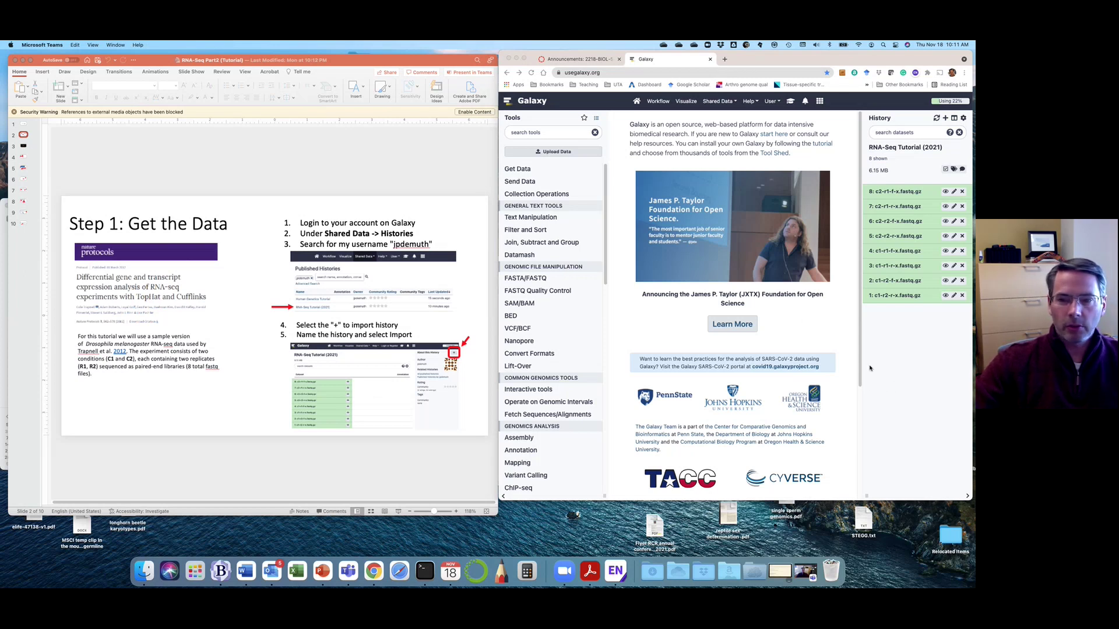
{"action": "left_click", "coordinate": [413, 178]}
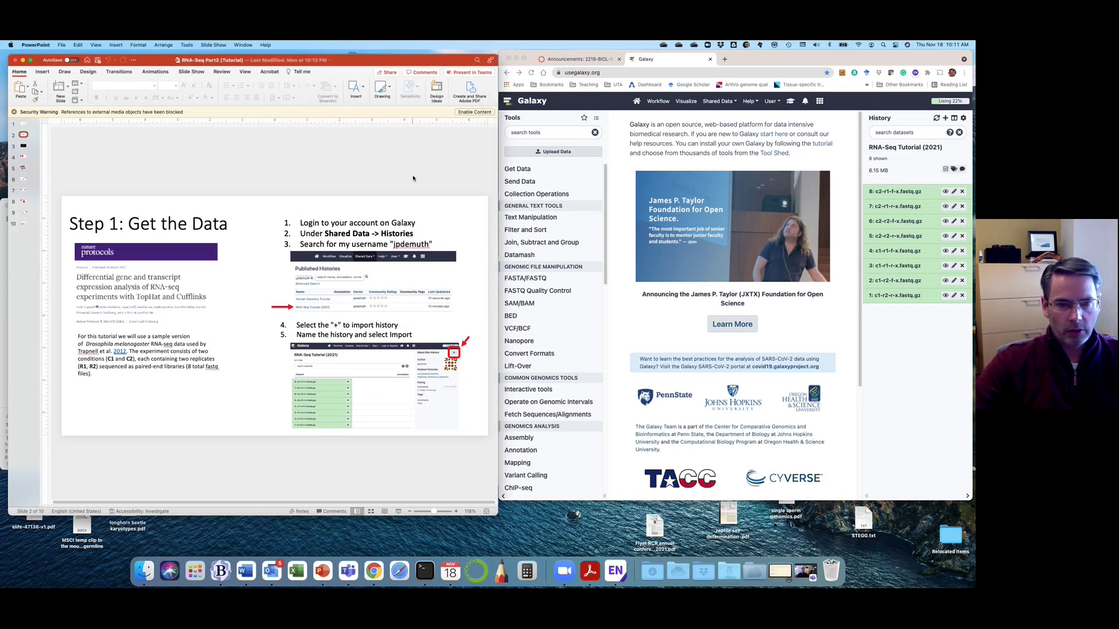
{"action": "key", "text": "Down"}
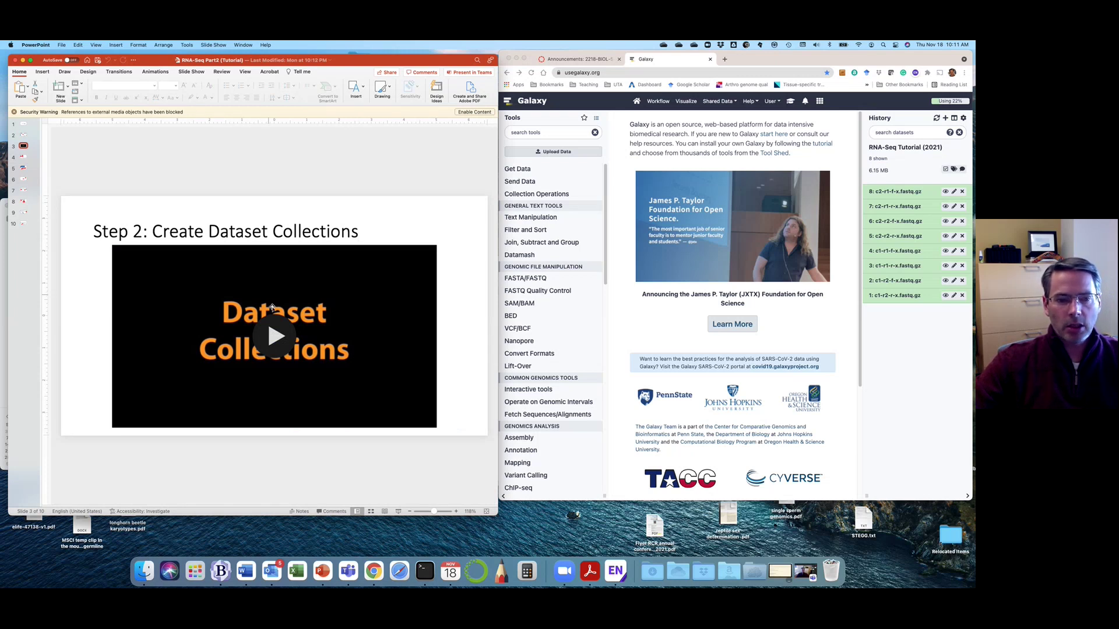
{"action": "left_click", "coordinate": [277, 341]}
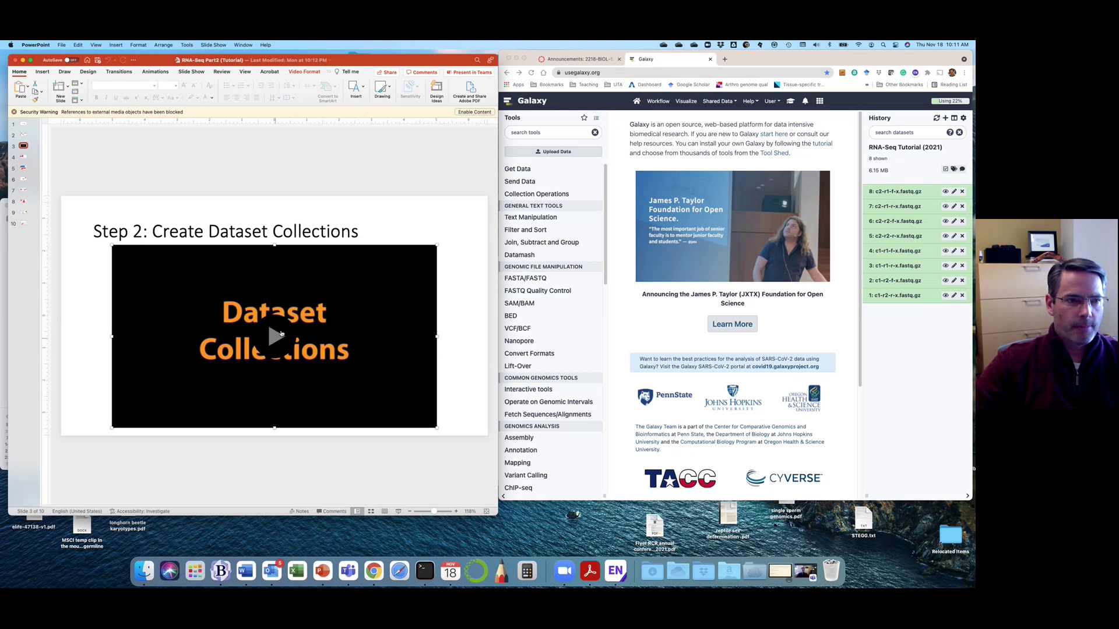
{"action": "left_click", "coordinate": [475, 112]}
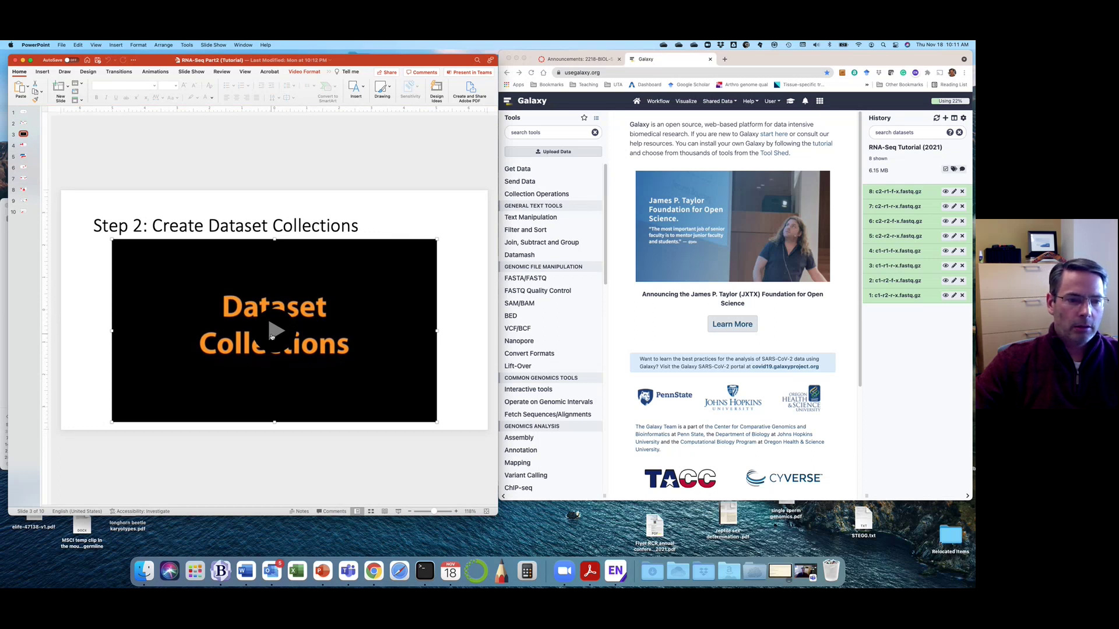
- Play the Dataset Collections video from slide 3 in the slide show, rewind it to the start and exit the show
{"action": "left_click", "coordinate": [399, 512]}
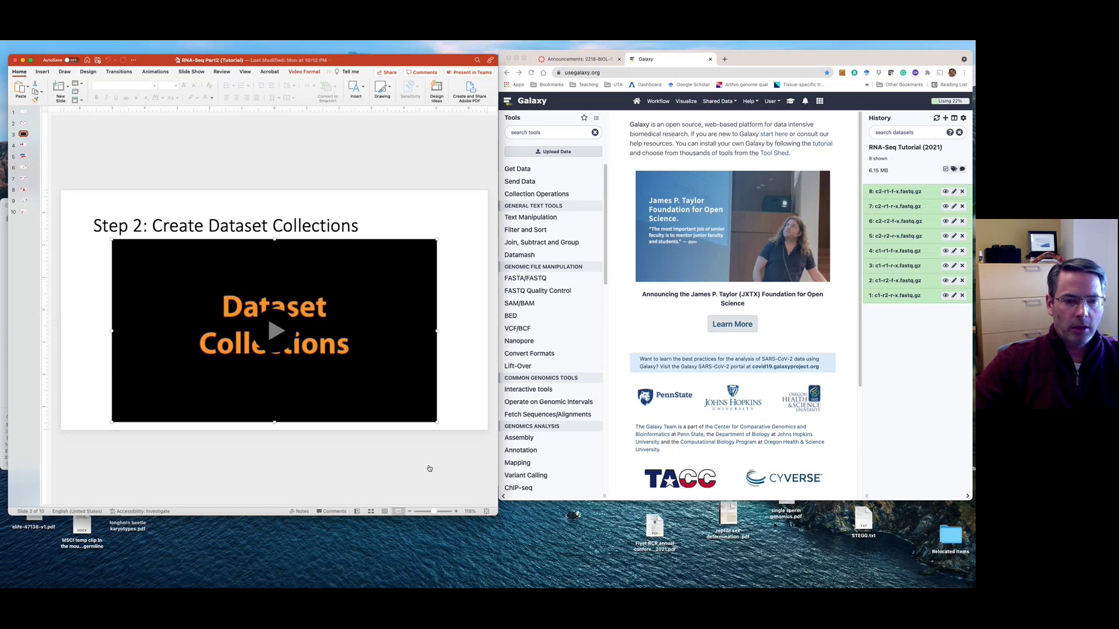
{"action": "left_click", "coordinate": [492, 373]}
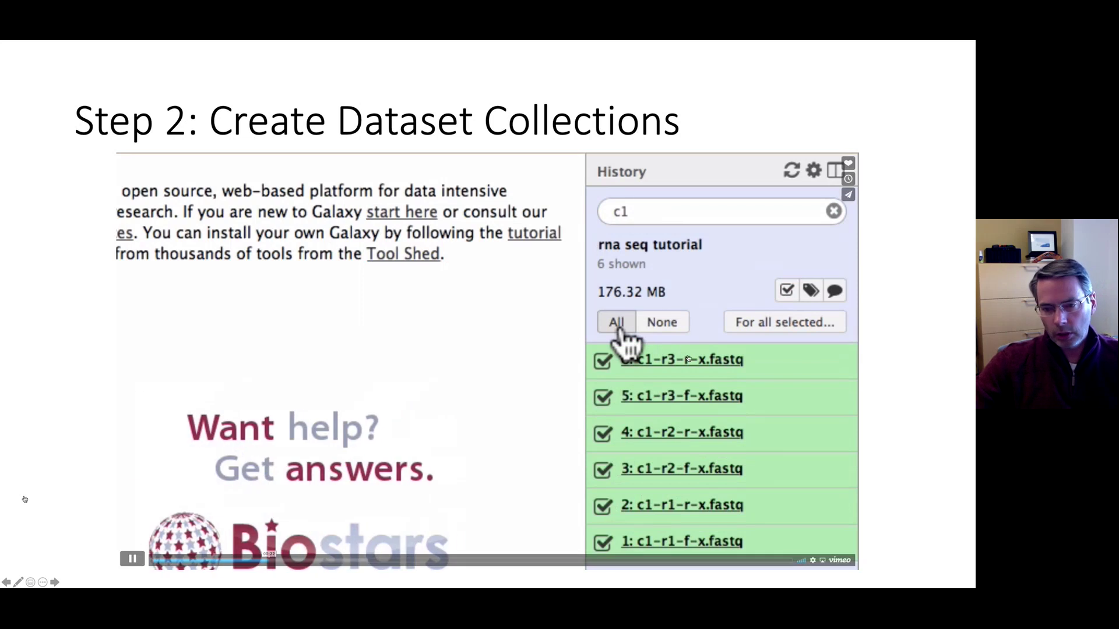
{"action": "left_click", "coordinate": [467, 355]}
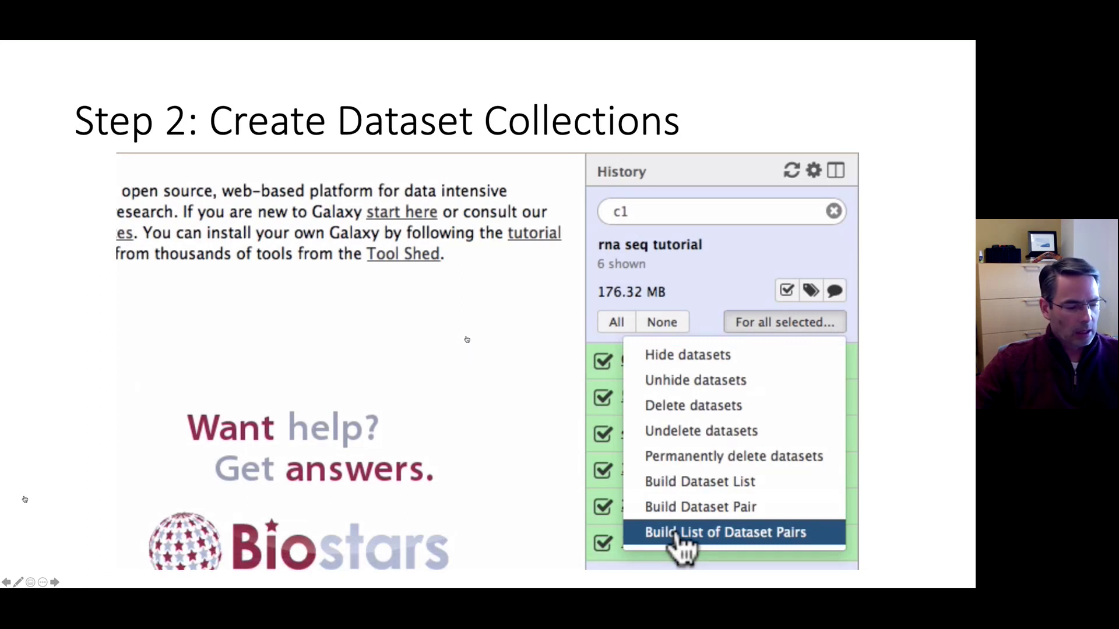
{"action": "left_click", "coordinate": [466, 350]}
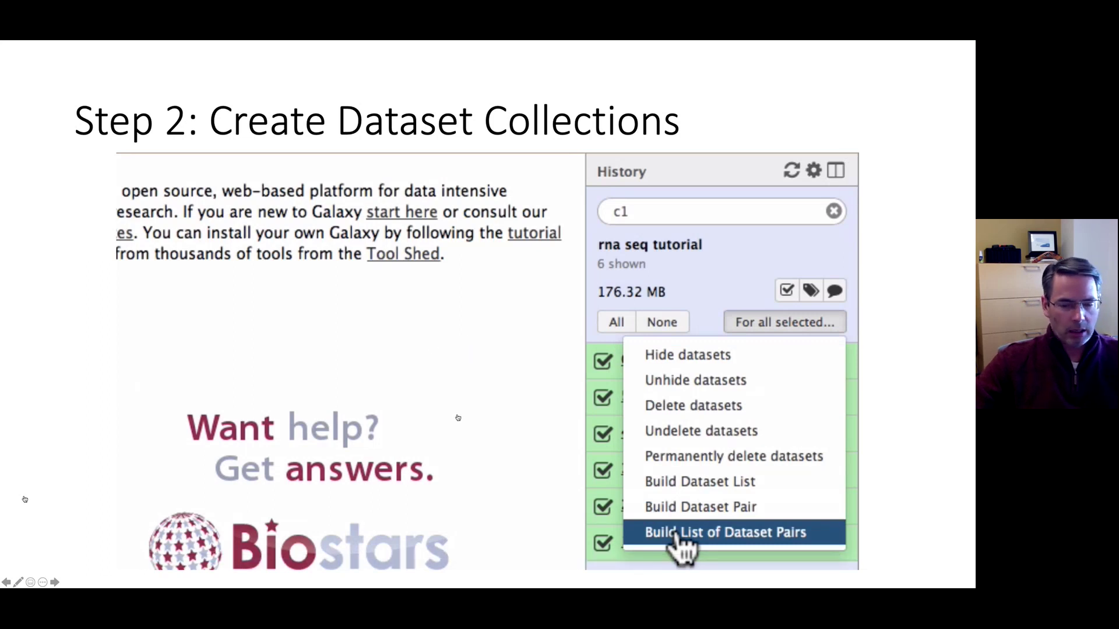
{"action": "left_click", "coordinate": [458, 418]}
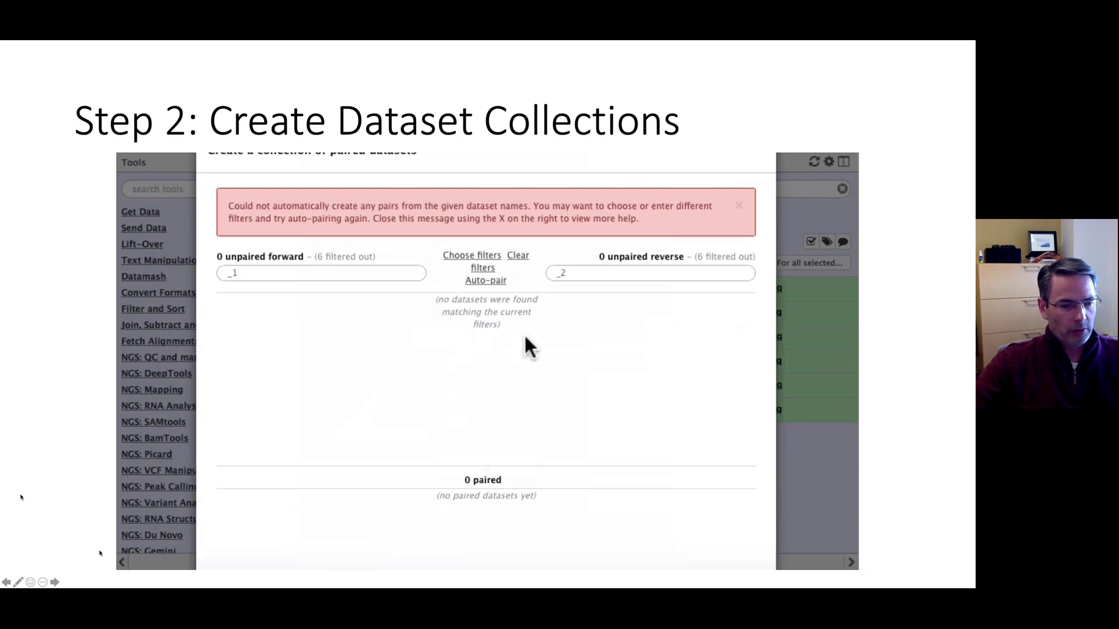
{"action": "left_click", "coordinate": [152, 559]}
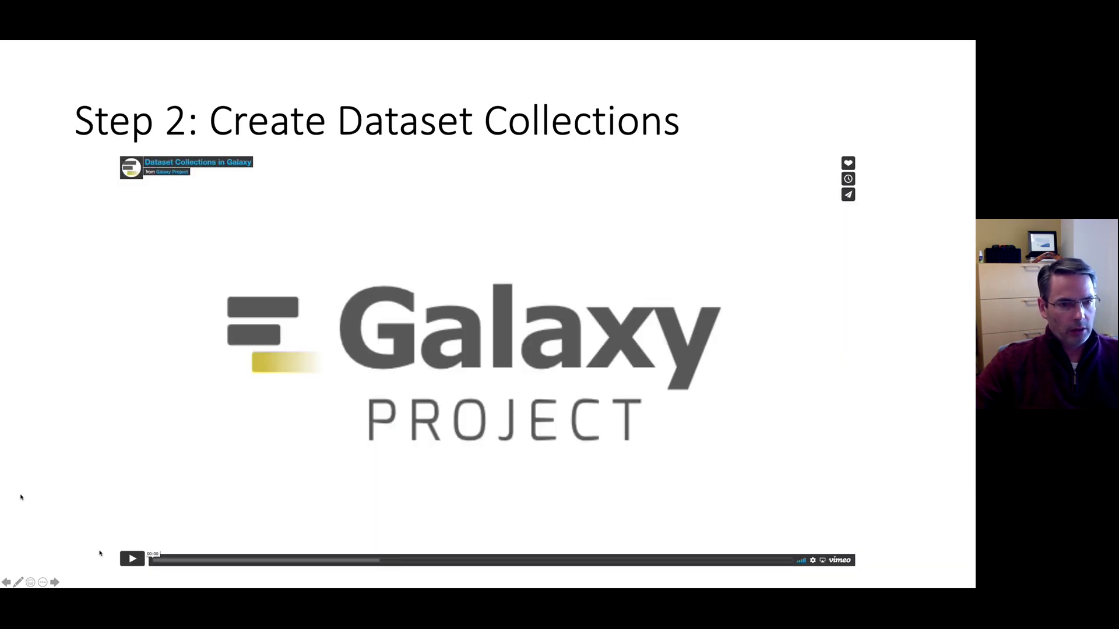
{"action": "key", "text": "Escape"}
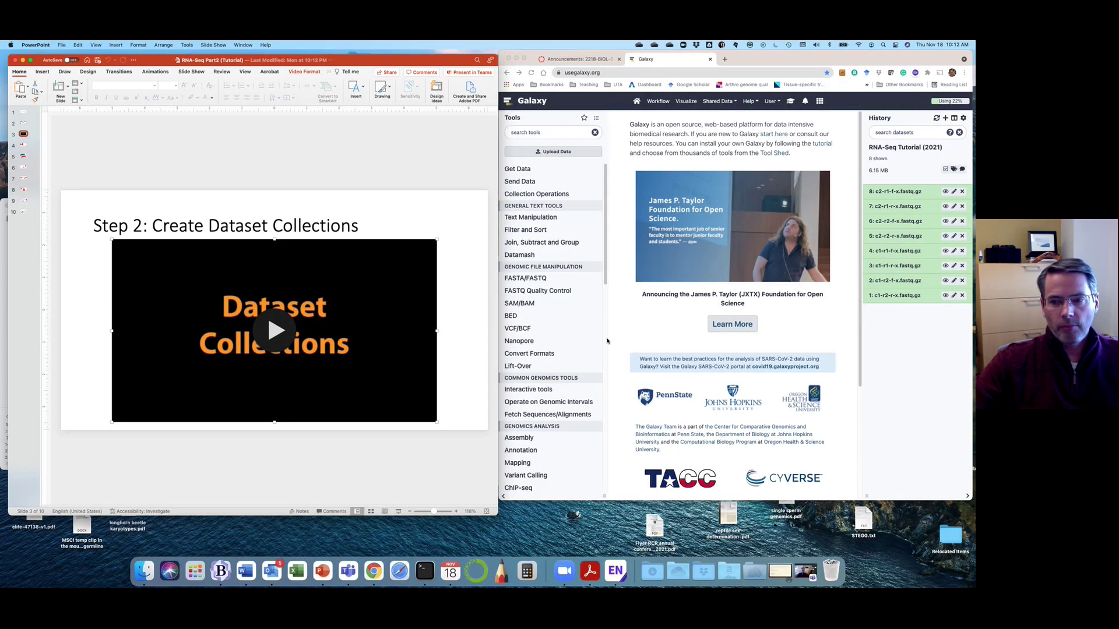
- Switch to Galaxy in Chrome, view all histories side by side and return to the Galaxy home page
{"action": "left_click", "coordinate": [901, 333]}
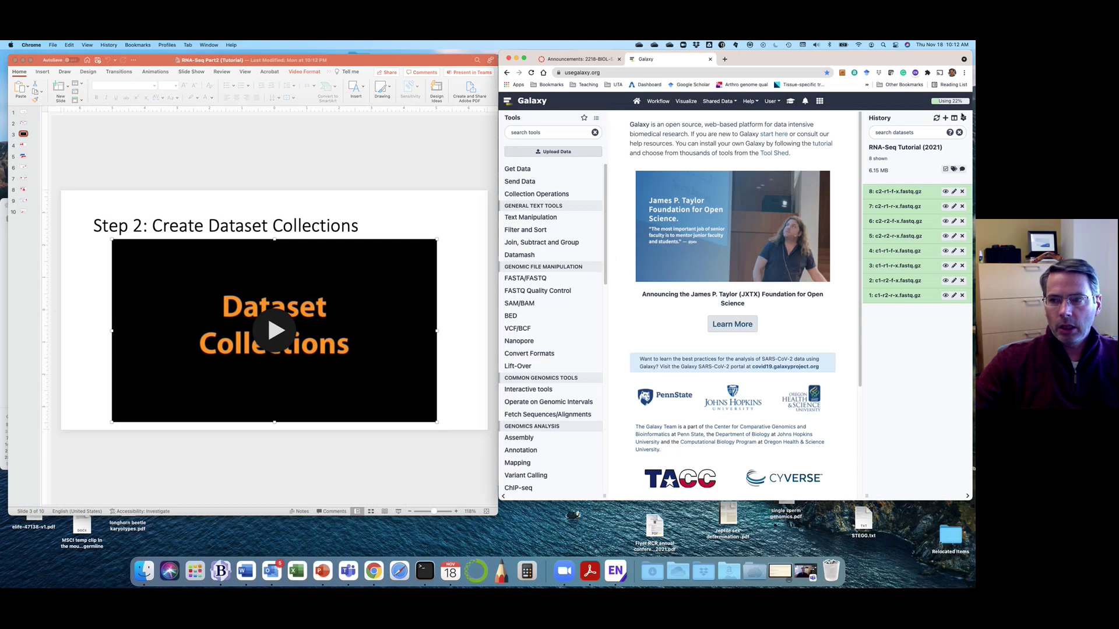
{"action": "left_click", "coordinate": [954, 118]}
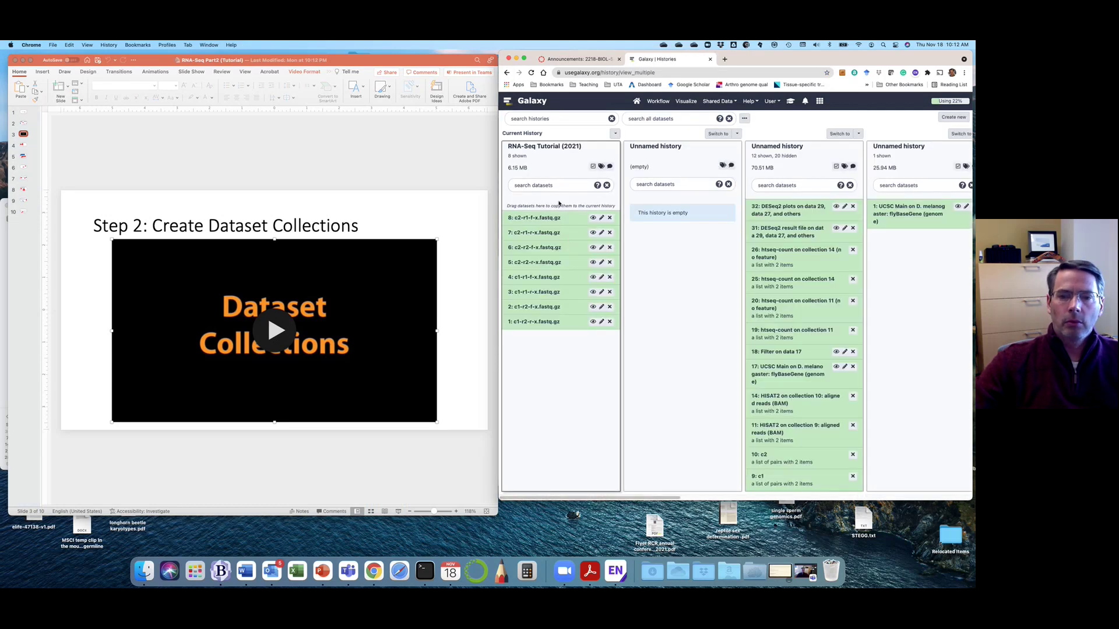
{"action": "left_click", "coordinate": [506, 72]}
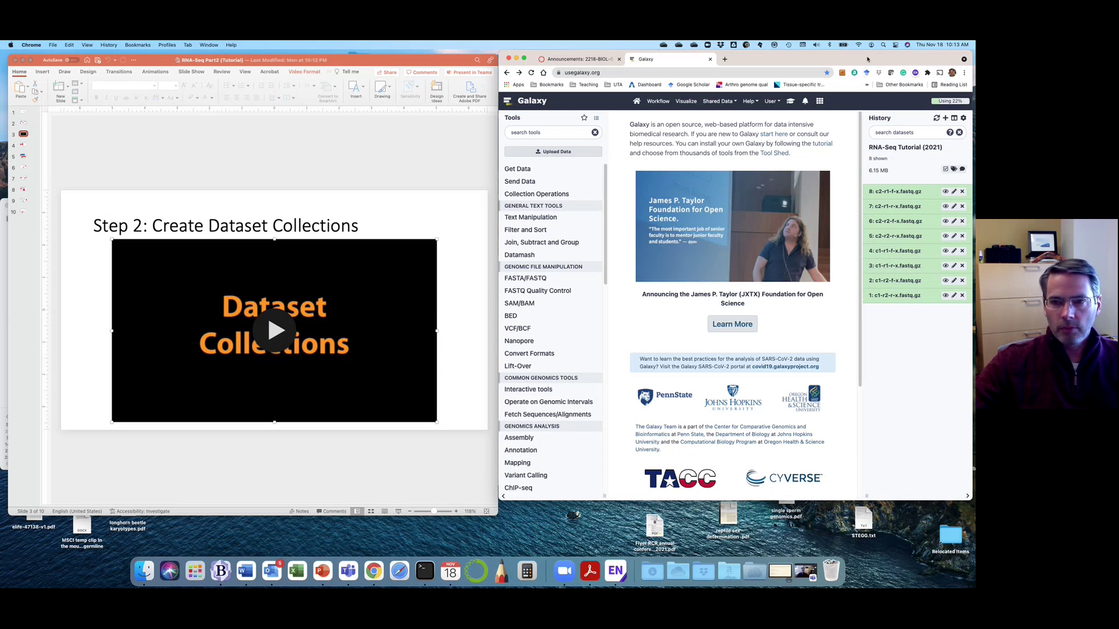
- View all Galaxy histories side by side, switch to the unnamed history containing the DESeq2 and HISAT2 results, and return to the home page
{"action": "left_click_drag", "start_coordinate": [866, 59], "coordinate": [522, 76]}
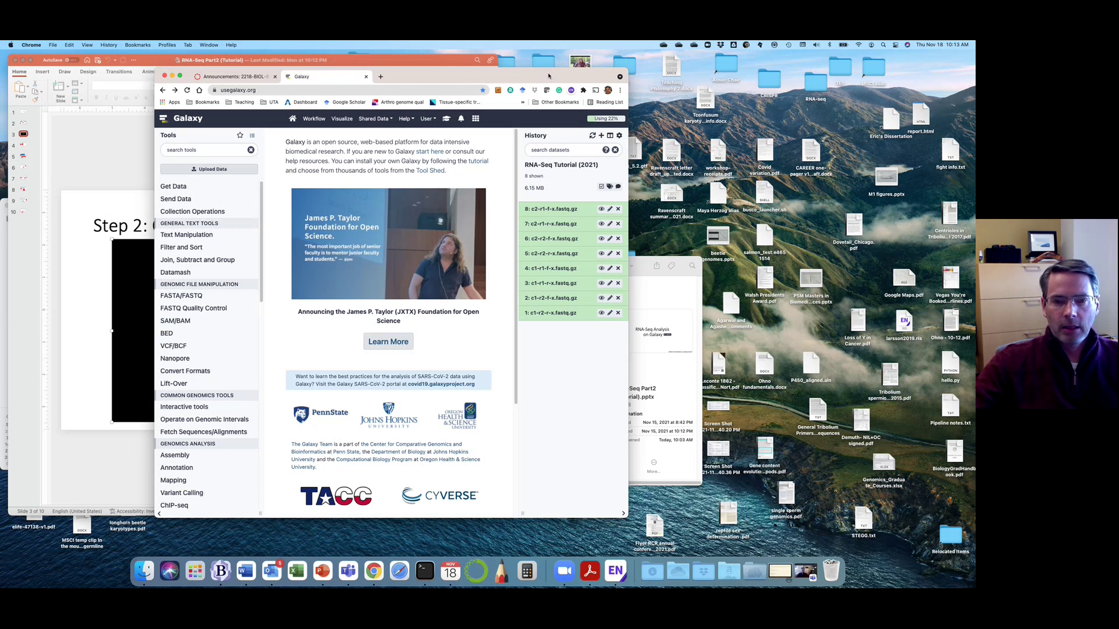
{"action": "left_click", "coordinate": [610, 136]}
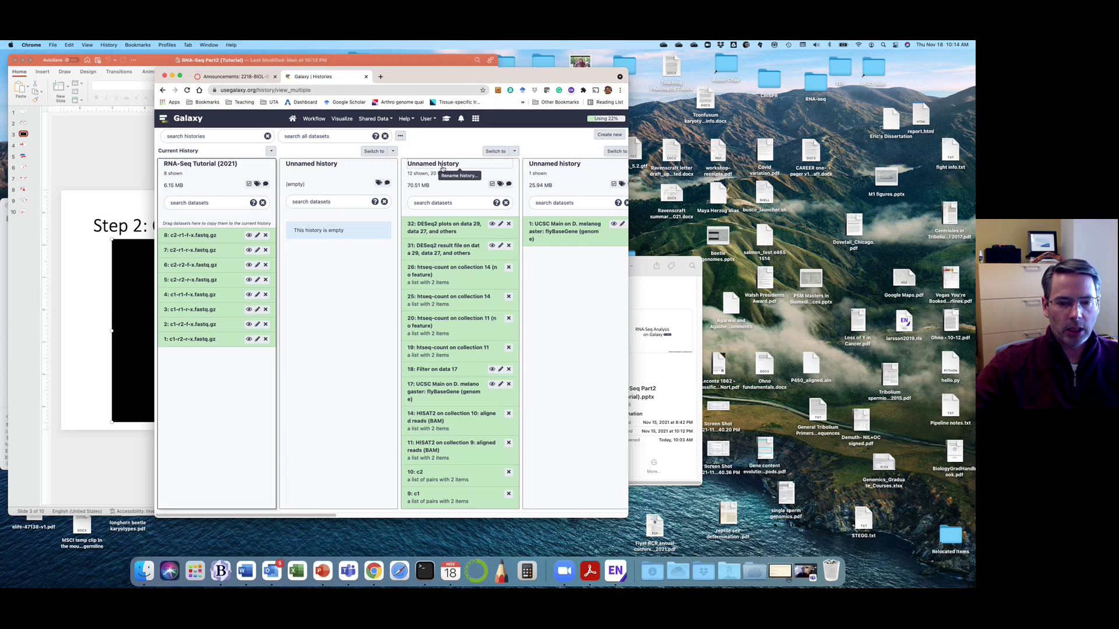
{"action": "left_click", "coordinate": [490, 153]}
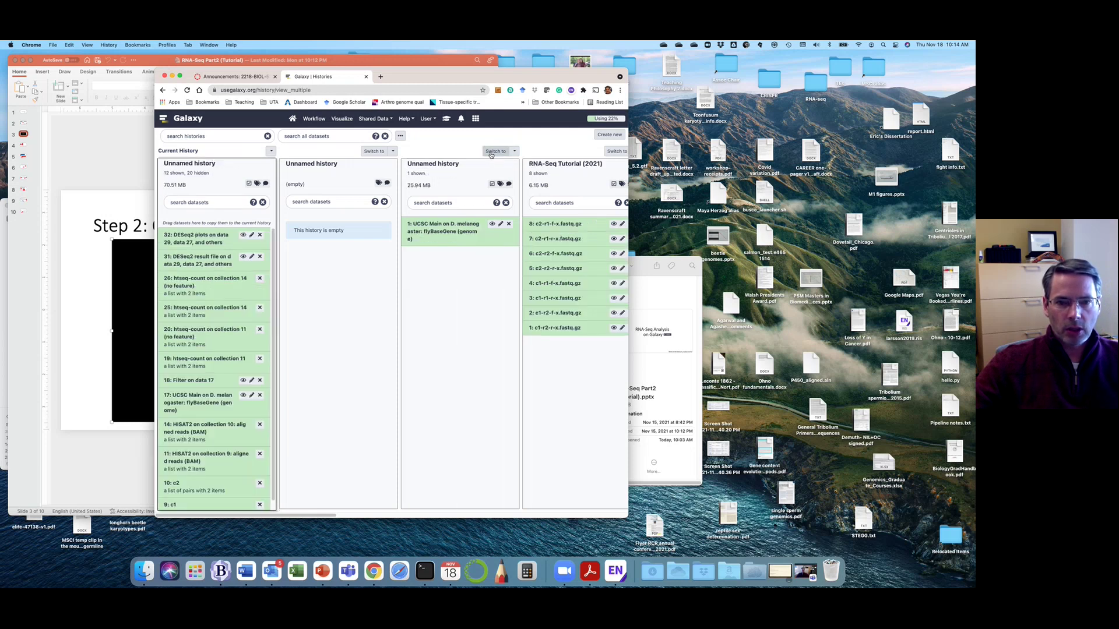
{"action": "left_click", "coordinate": [293, 118]}
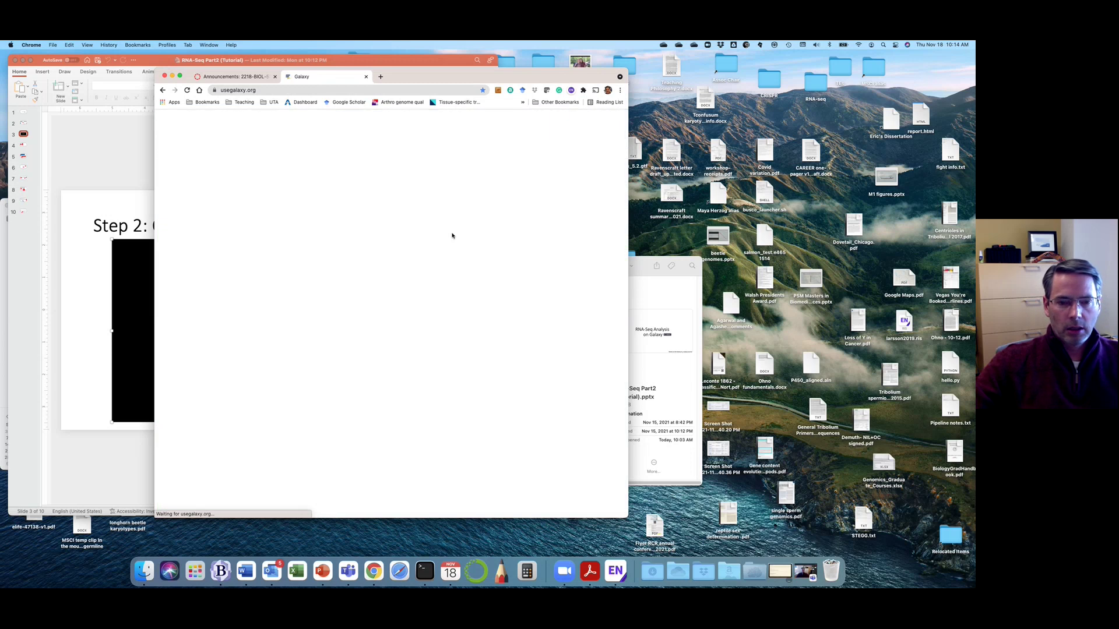
- Inspect the c1 collection's c1-r2x.fastq pair, view its forward reads and return to the history's dataset list
{"action": "scroll", "coordinate": [502, 282], "scroll_direction": "down", "scroll_amount": 1}
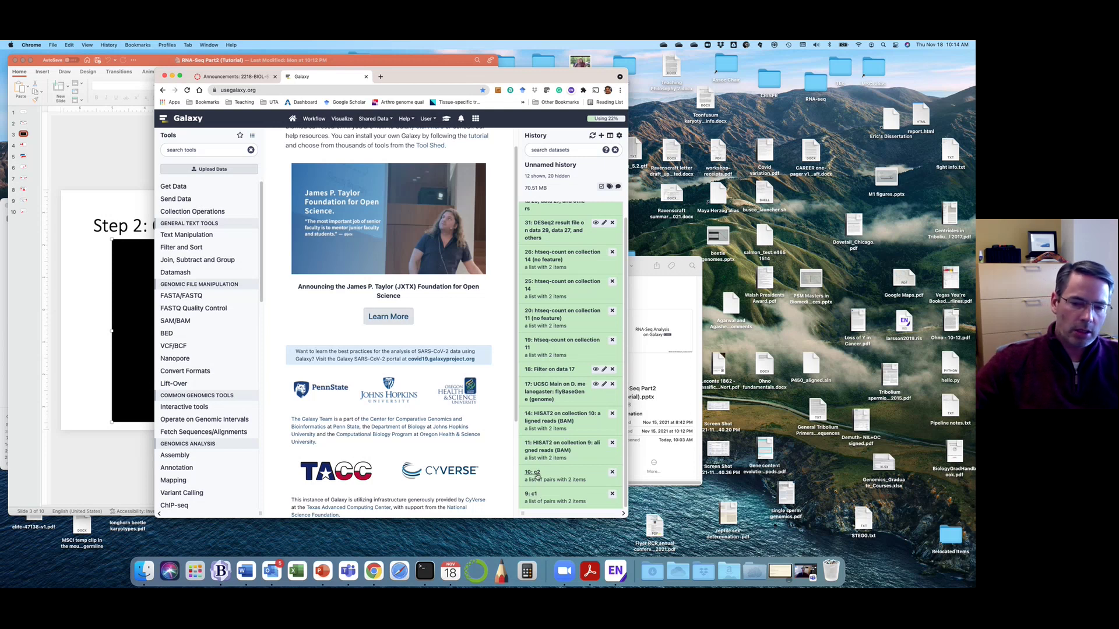
{"action": "left_click", "coordinate": [531, 495]}
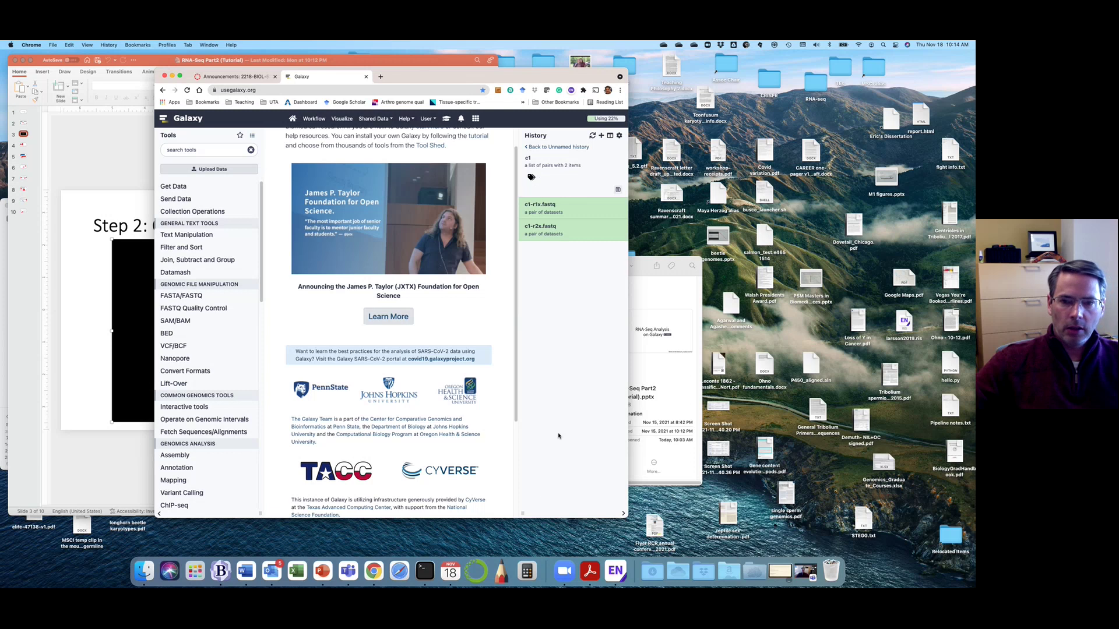
{"action": "left_click", "coordinate": [537, 228]}
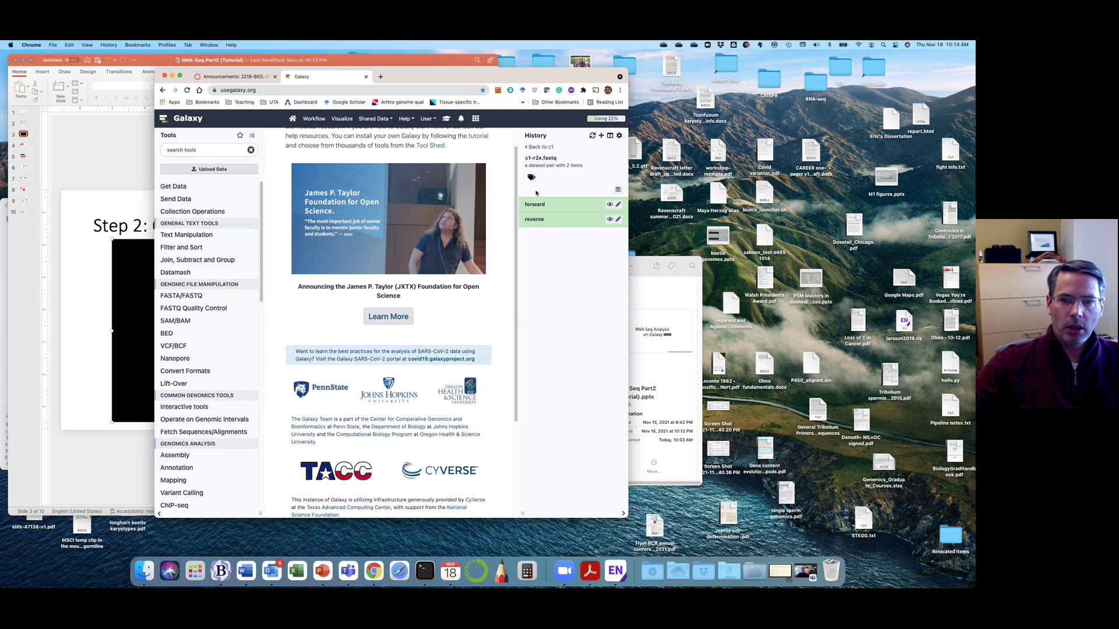
{"action": "left_click", "coordinate": [609, 205]}
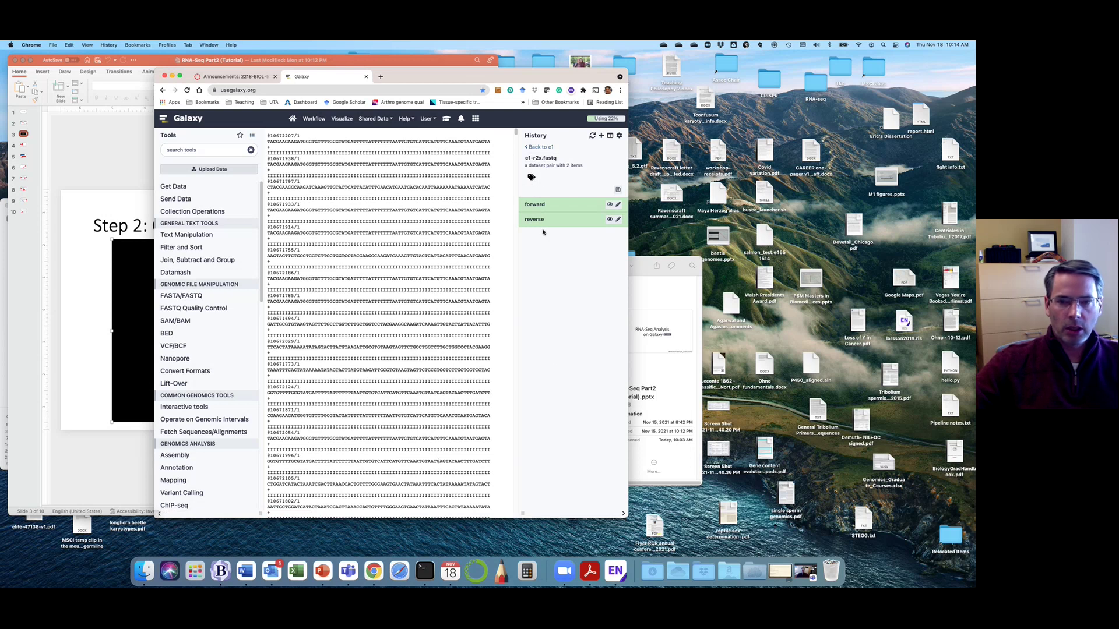
{"action": "left_click", "coordinate": [530, 147]}
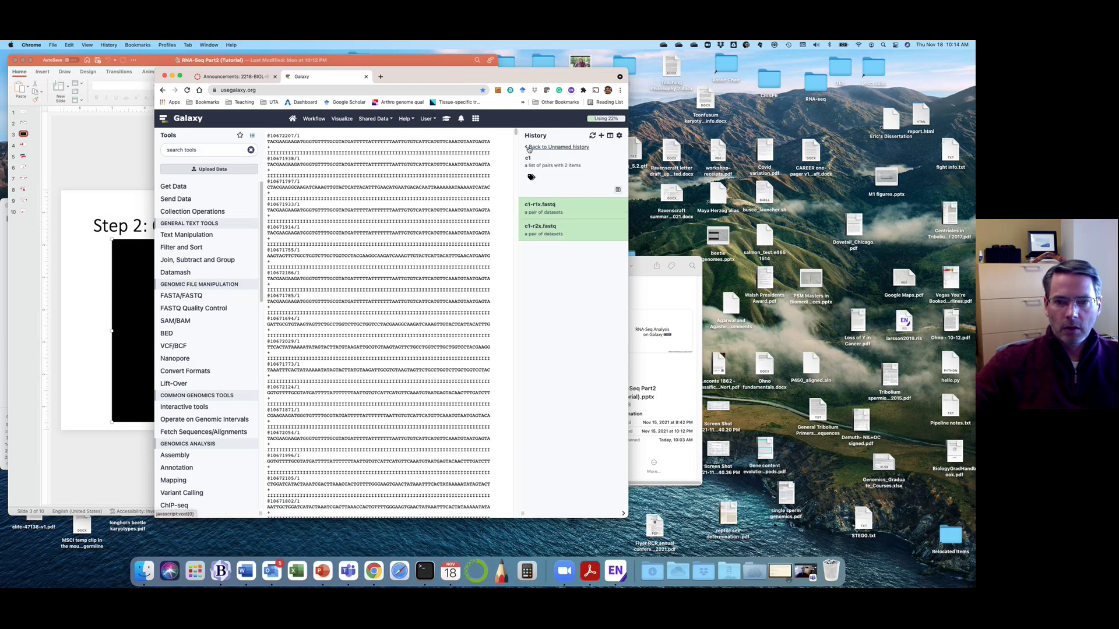
{"action": "left_click", "coordinate": [530, 148]}
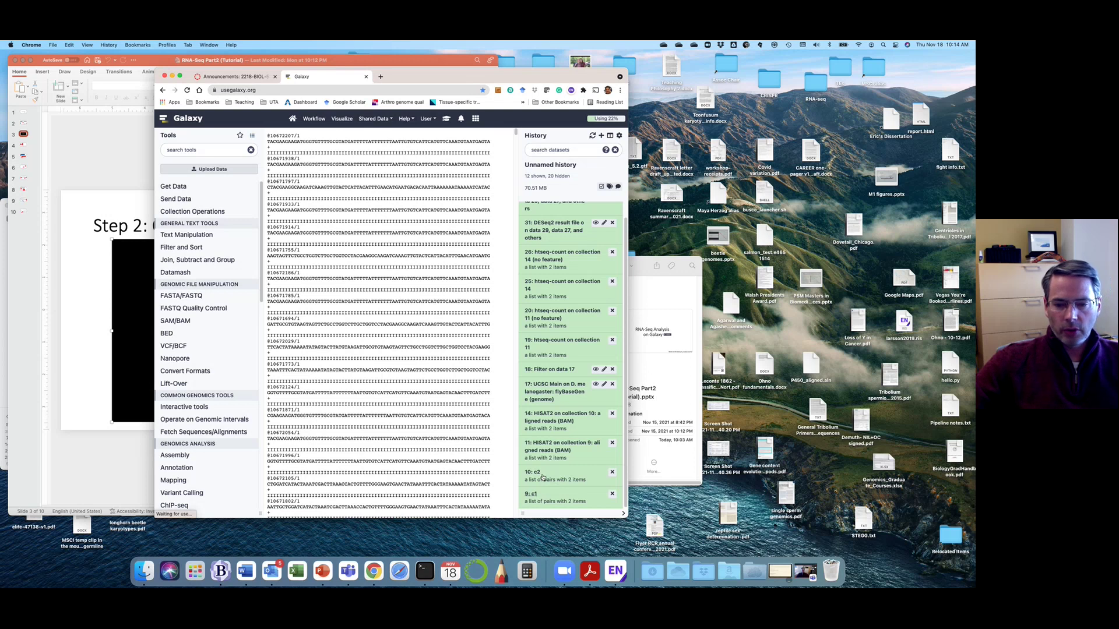
- Switch to PowerPoint, show slide 4, "Step 3: Map reads with HISAT2", and arrange the Chrome window with Galaxy beside the presentation
{"action": "left_click", "coordinate": [125, 462]}
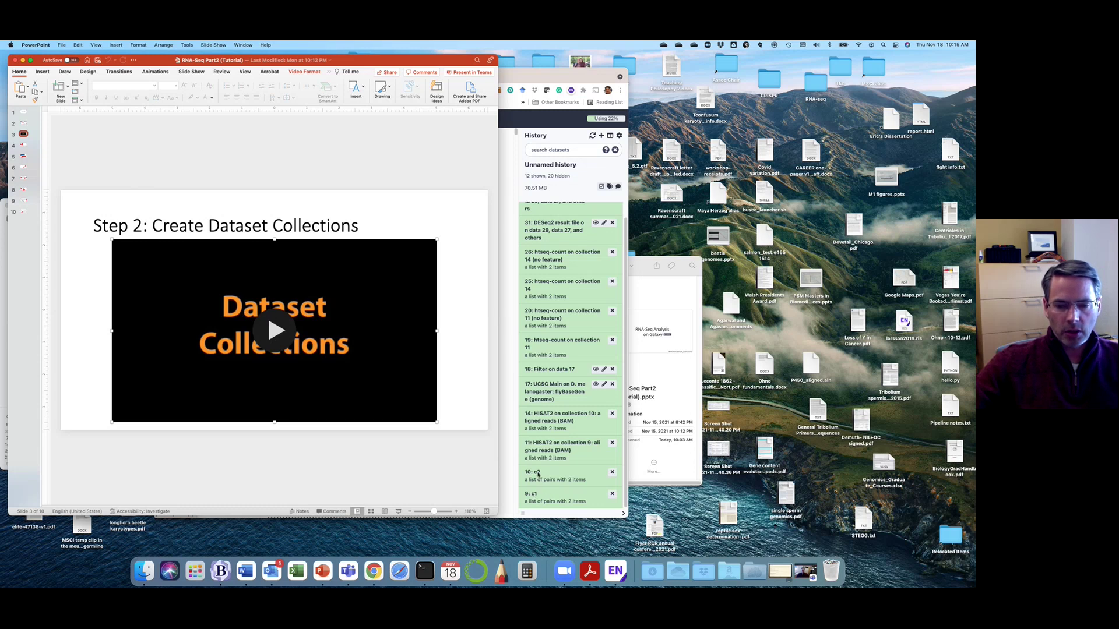
{"action": "left_click", "coordinate": [130, 169]}
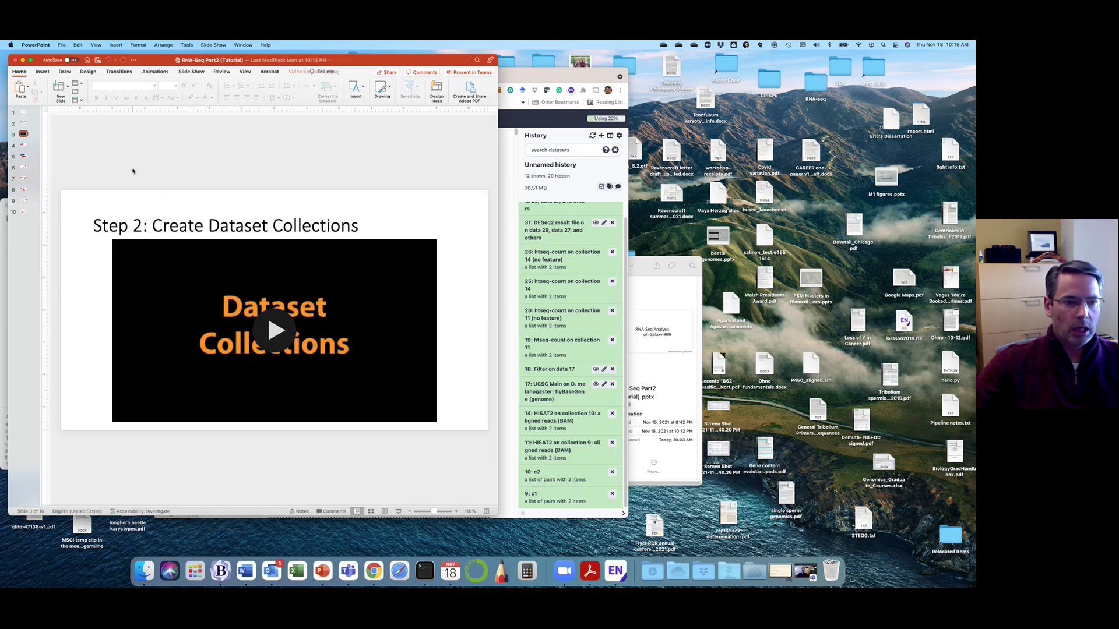
{"action": "left_click", "coordinate": [24, 146]}
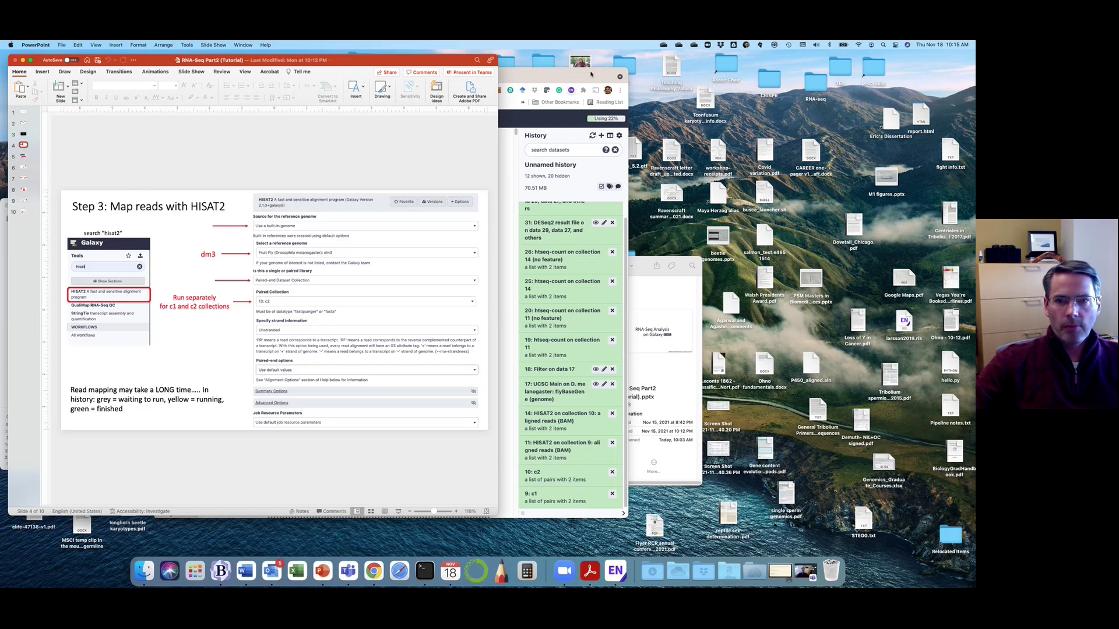
{"action": "double_click", "coordinate": [549, 77]}
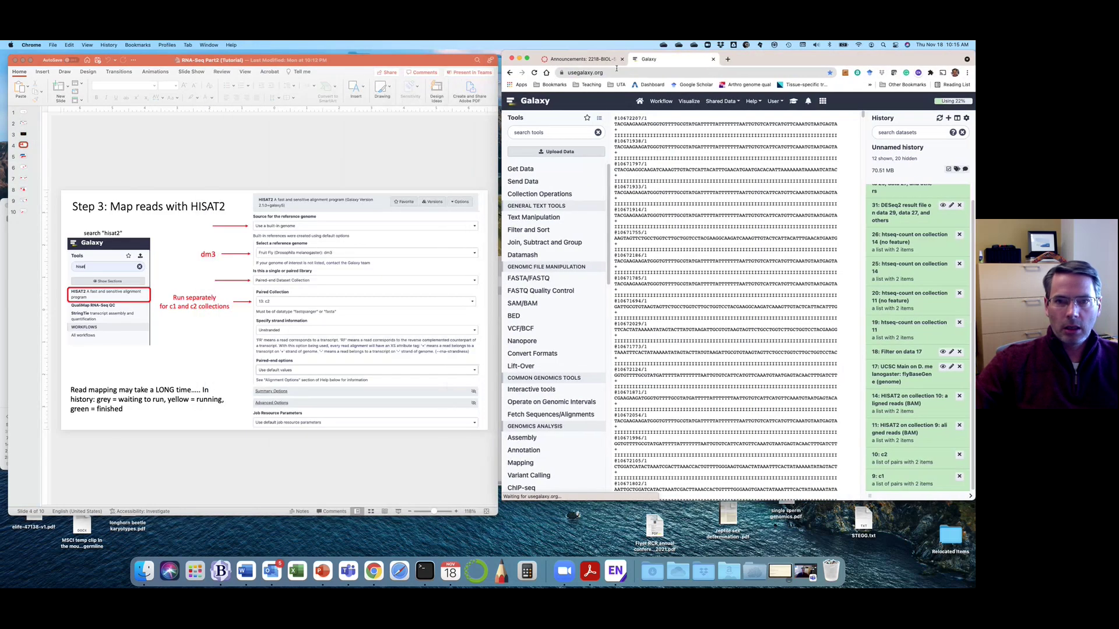
{"action": "key", "text": "super+Tab"}
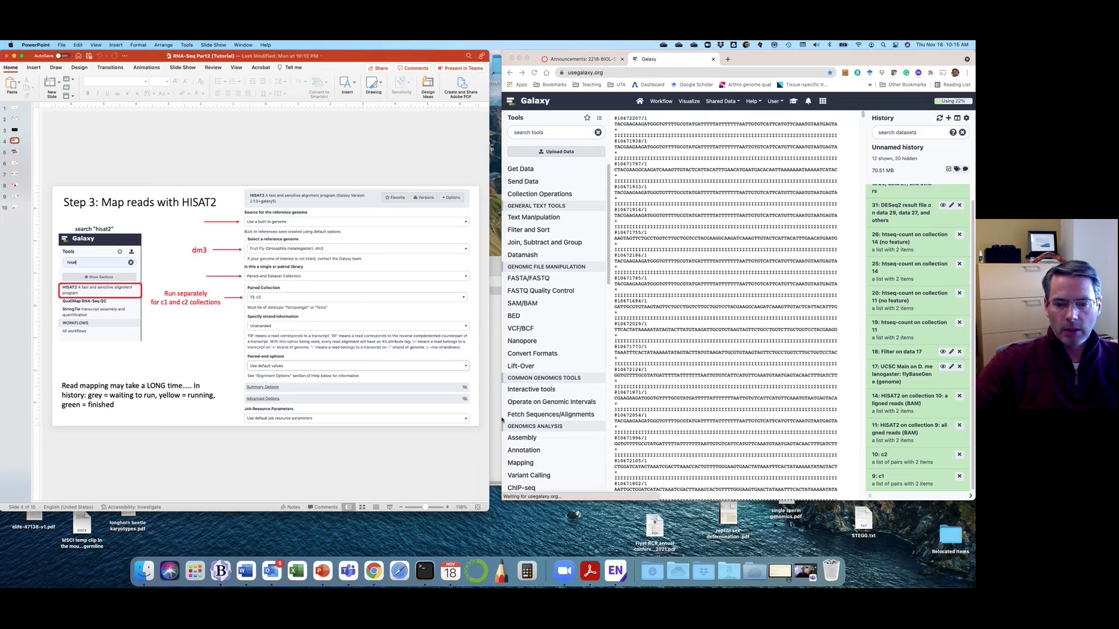
{"action": "left_click_drag", "start_coordinate": [502, 501], "coordinate": [485, 514]}
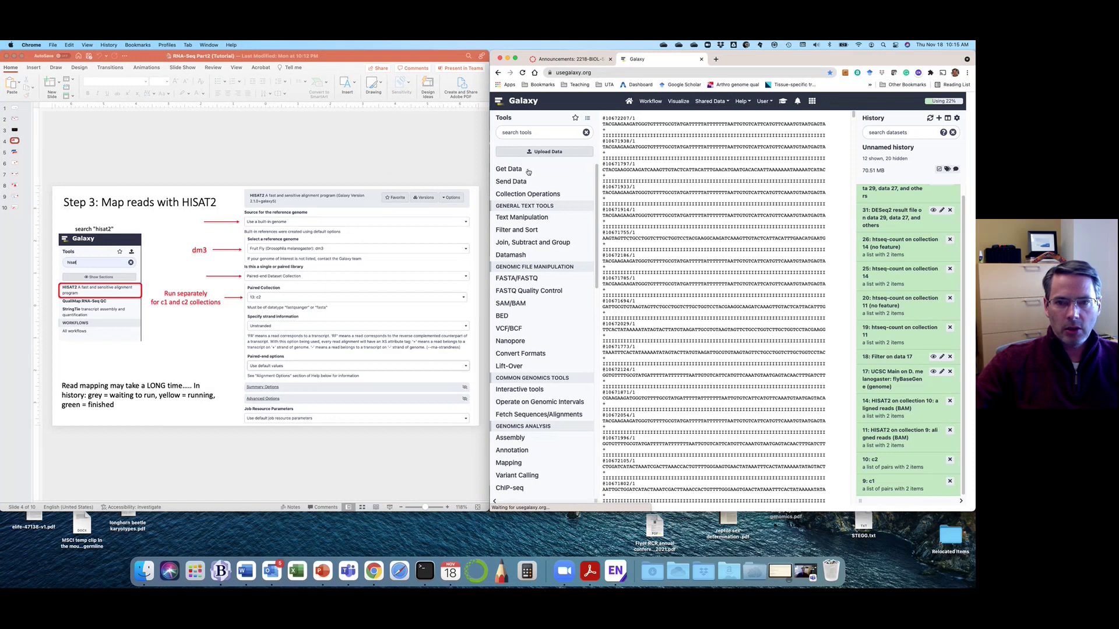
- Search the Galaxy tools for "hisat" and open the HISAT2 alignment tool
{"action": "left_click", "coordinate": [526, 132]}
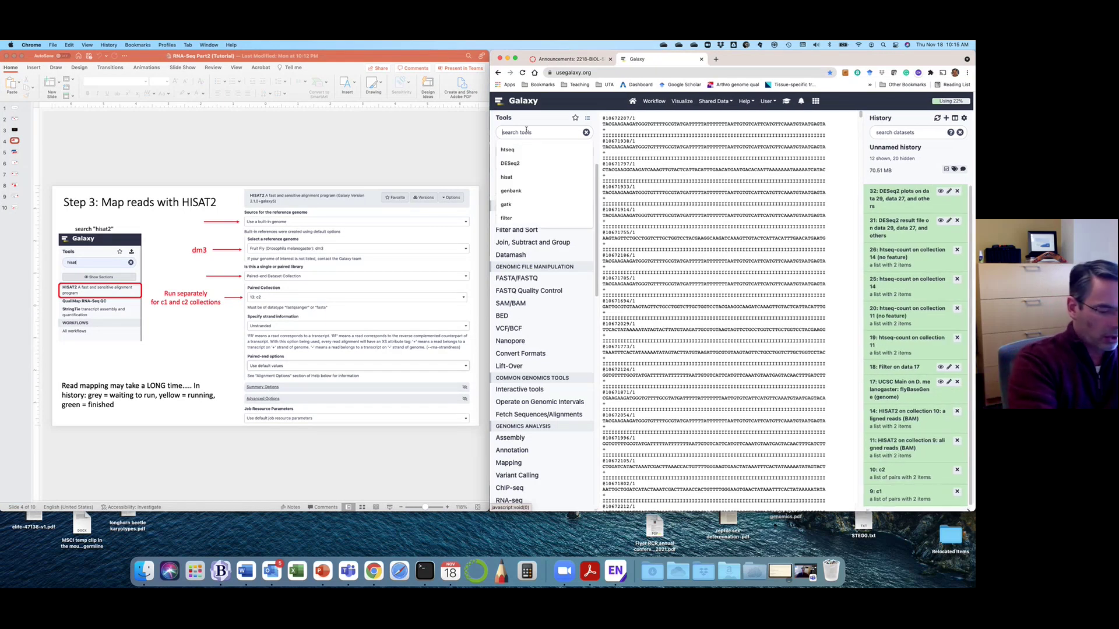
{"action": "type", "text": "hisat"}
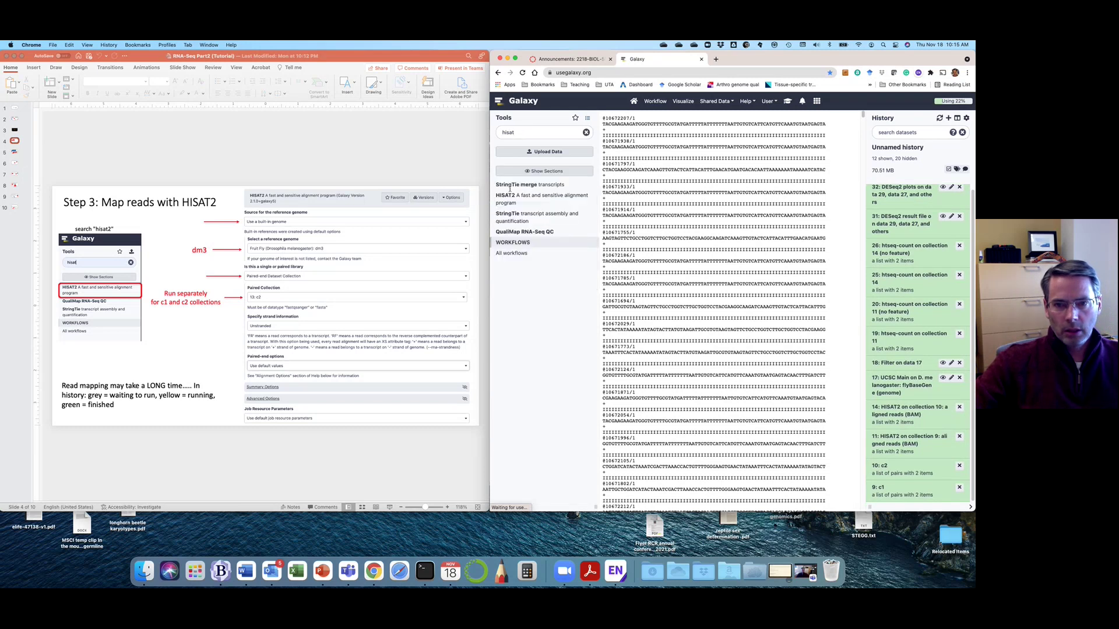
{"action": "left_click", "coordinate": [505, 198]}
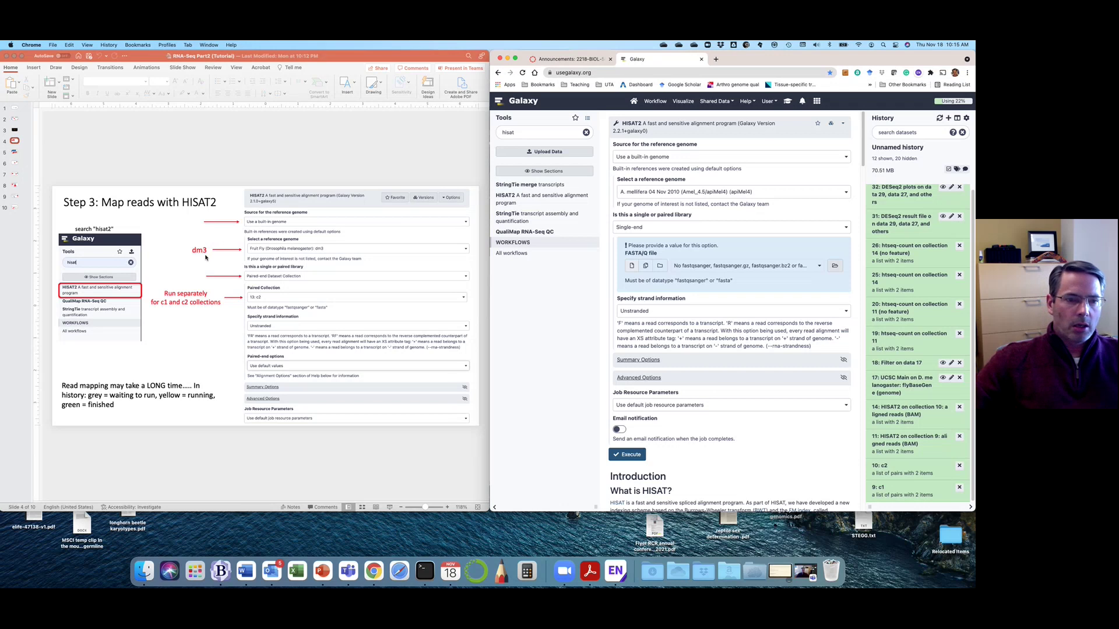
- Set the HISAT2 reference source to a built-in genome and select Fruit Fly (Drosophila melanogaster): dm3
{"action": "left_click", "coordinate": [637, 157]}
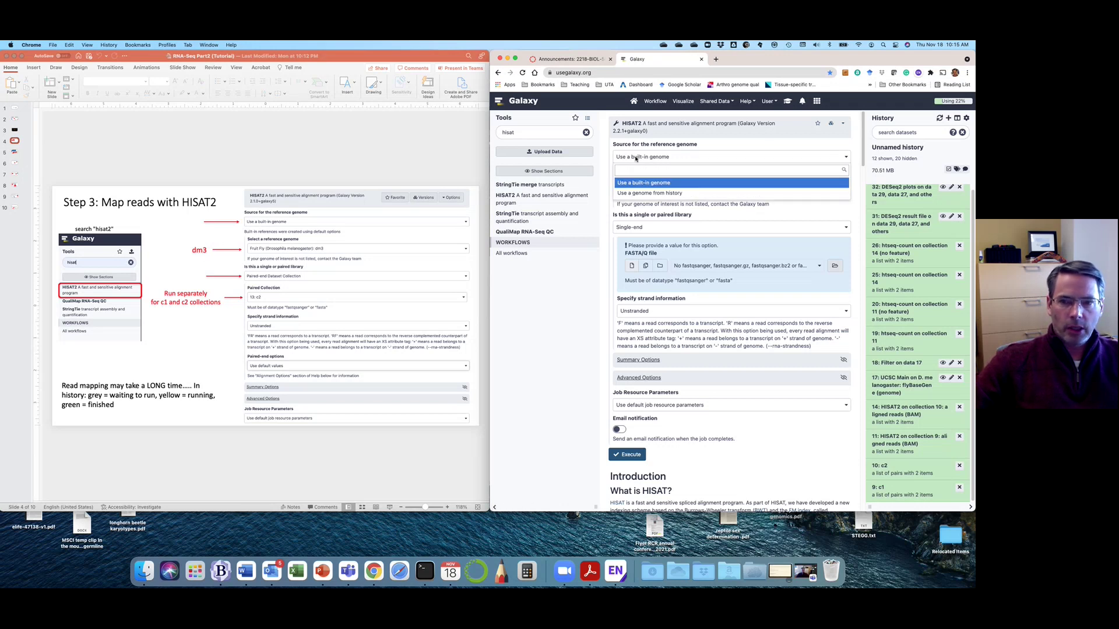
{"action": "left_click", "coordinate": [640, 183]}
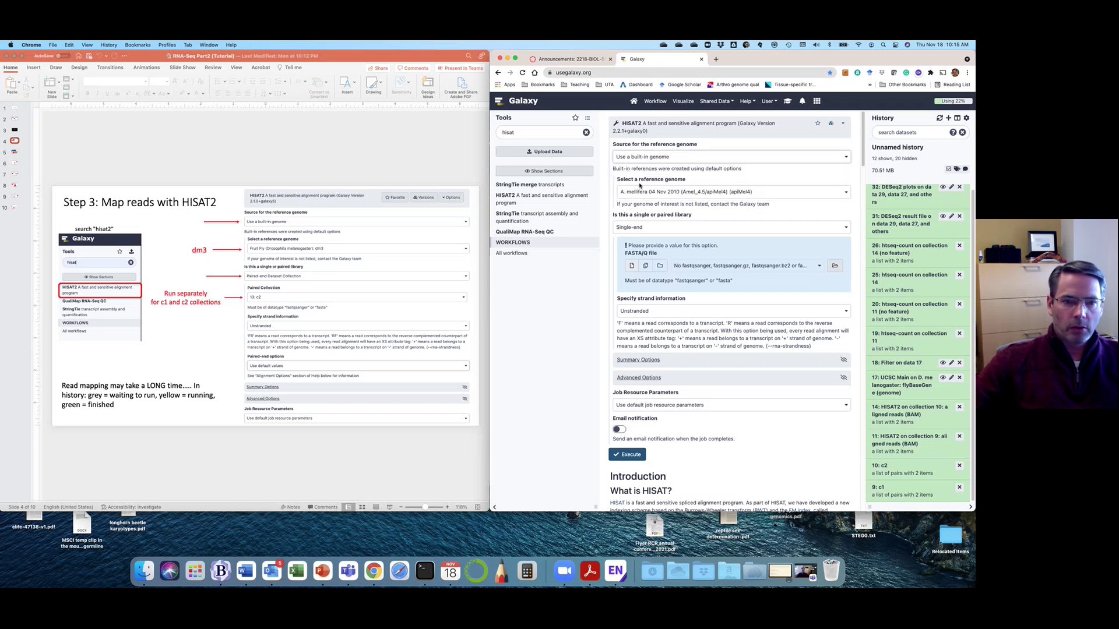
{"action": "left_click", "coordinate": [635, 193]}
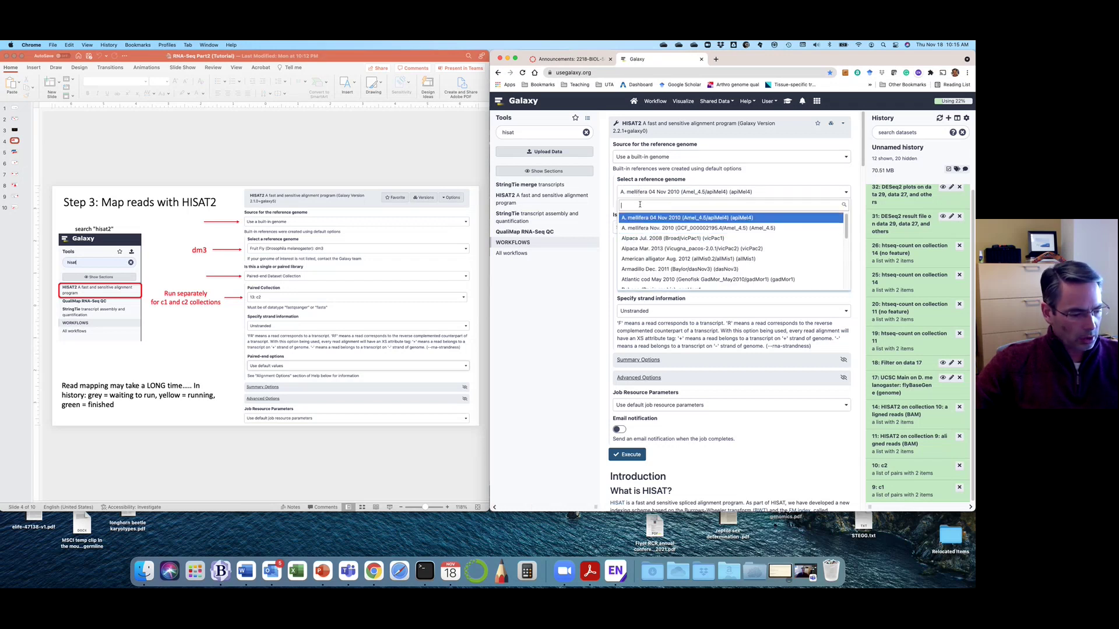
{"action": "type", "text": "dm"}
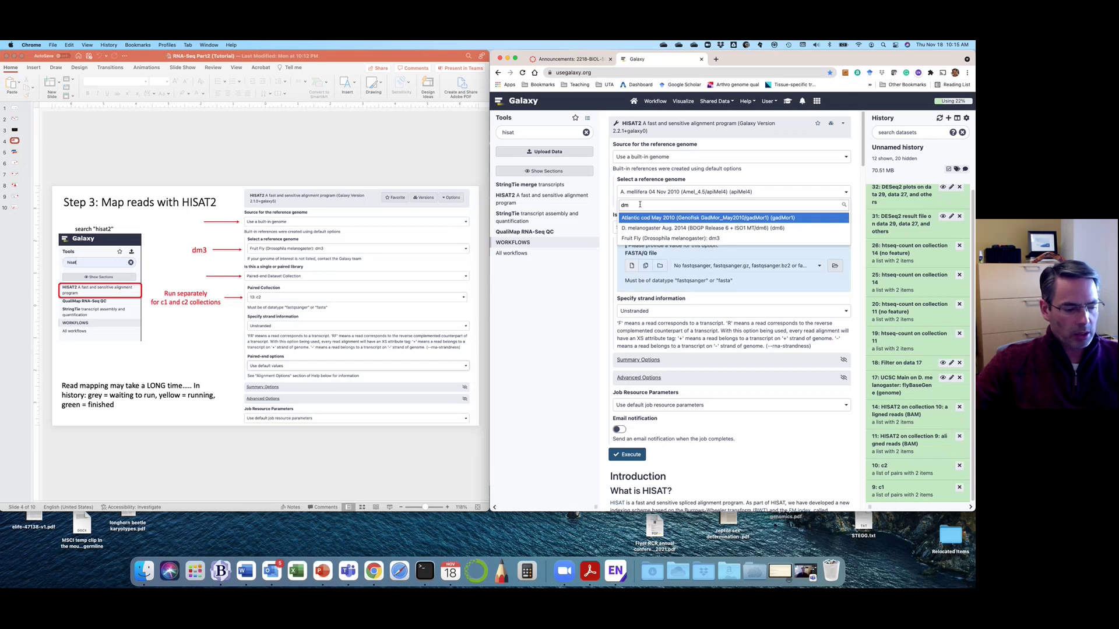
{"action": "type", "text": "3"}
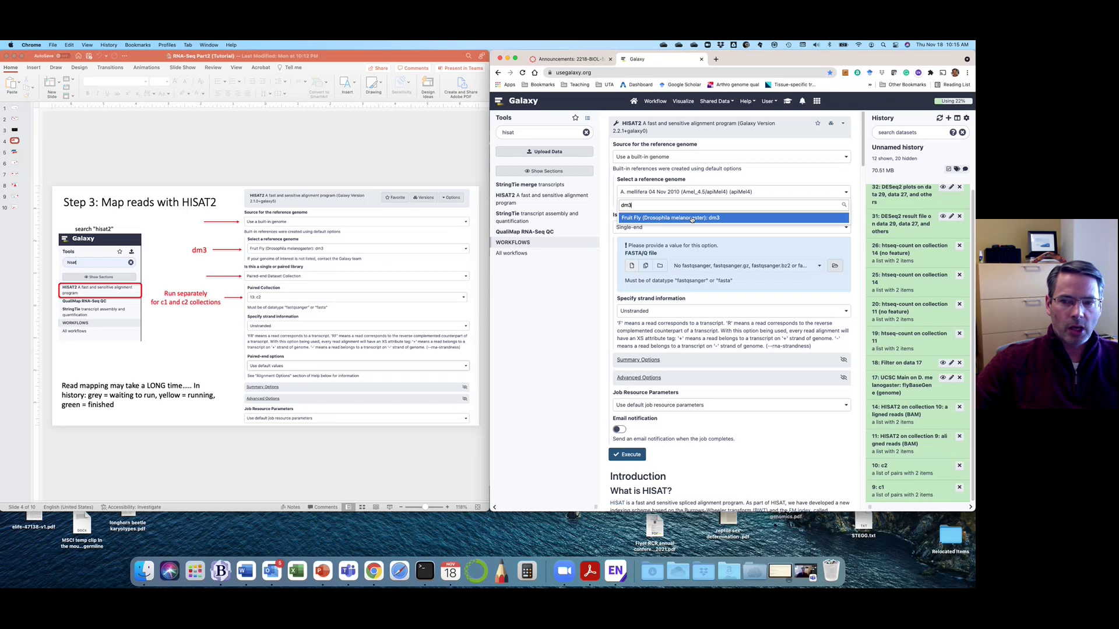
{"action": "left_click", "coordinate": [699, 220]}
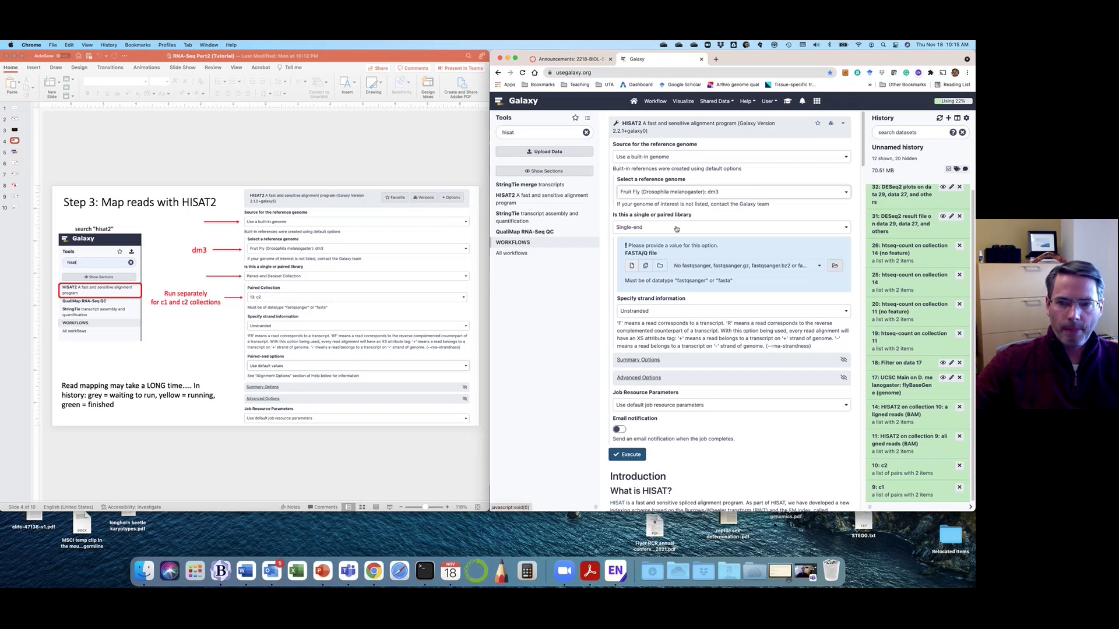
- Set the library type to Paired-end Dataset Collection with paired collection 9: c1, and review the strand information setting
{"action": "left_click", "coordinate": [652, 229]}
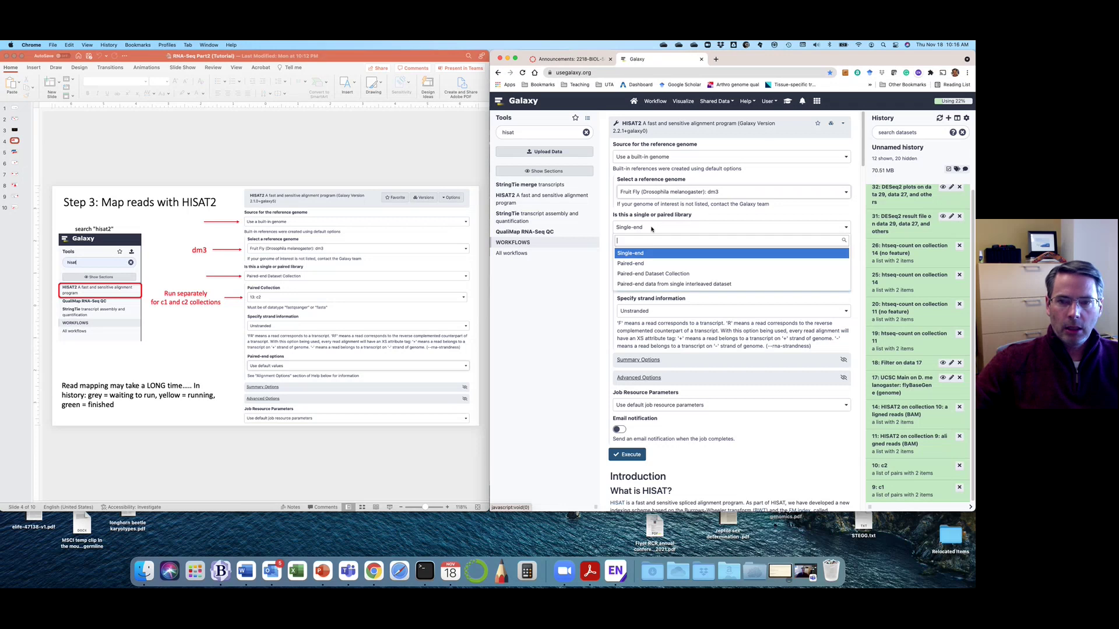
{"action": "left_click", "coordinate": [646, 275]}
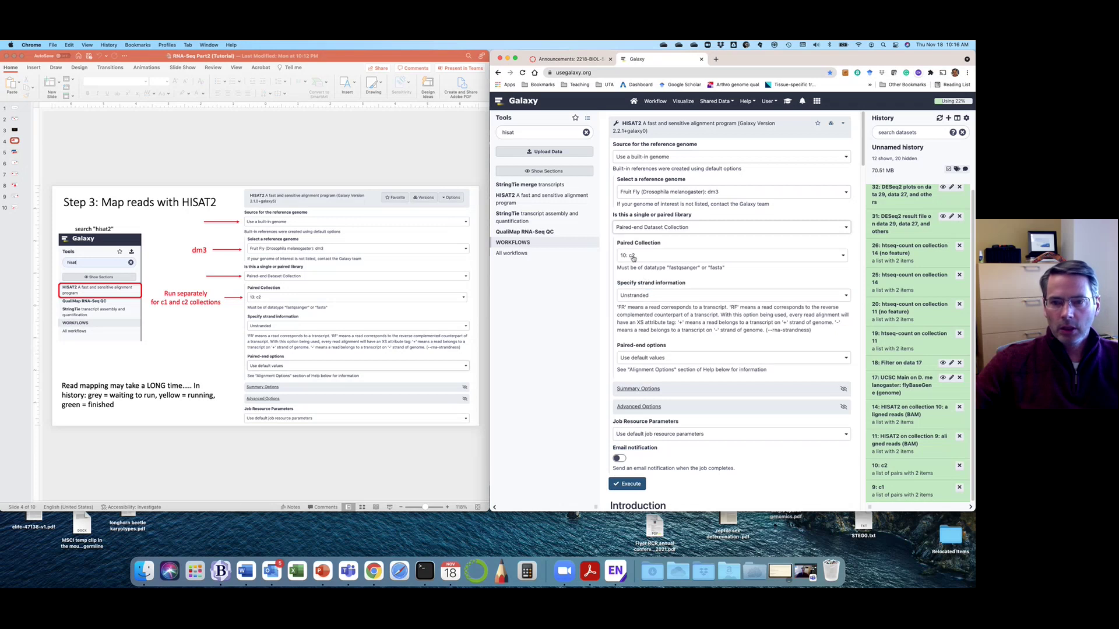
{"action": "left_click", "coordinate": [635, 258]}
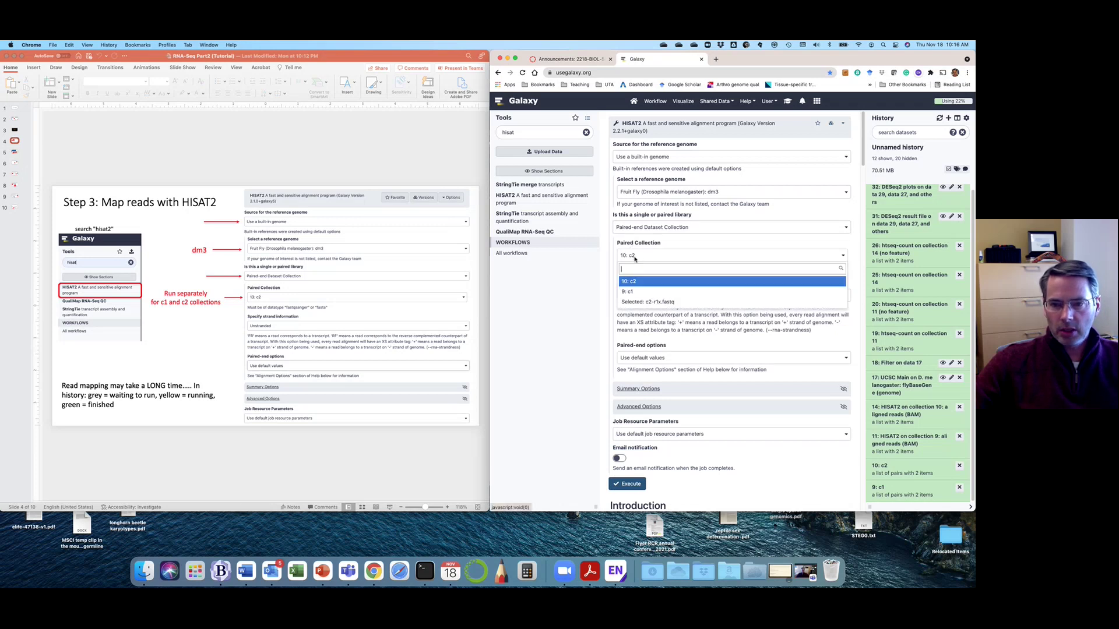
{"action": "left_click", "coordinate": [639, 293]}
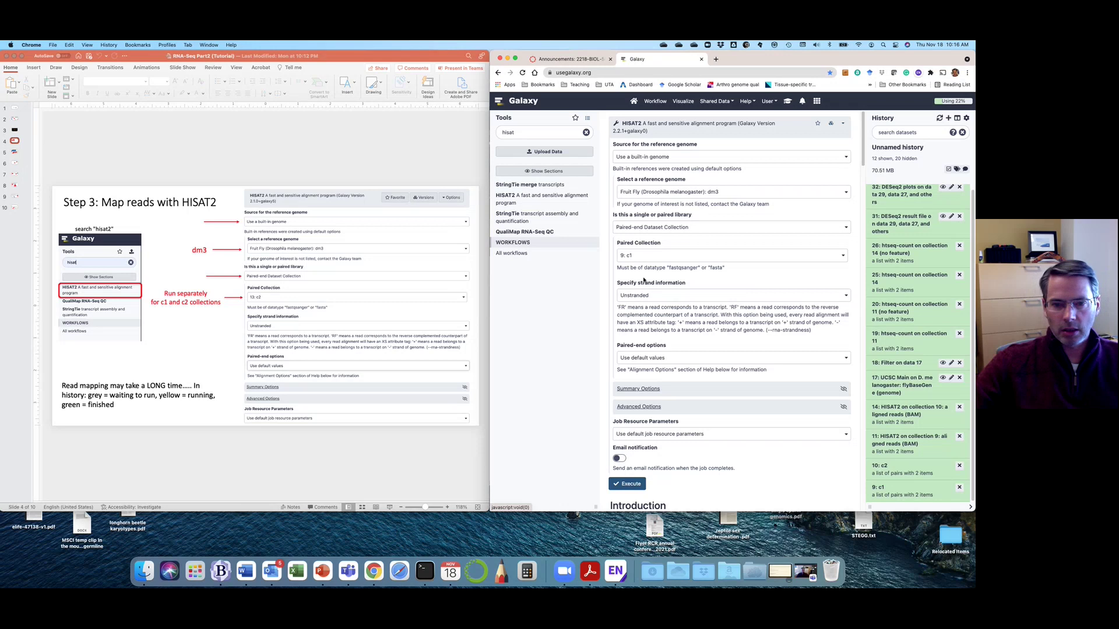
{"action": "scroll", "coordinate": [645, 281], "scroll_direction": "down", "scroll_amount": 2}
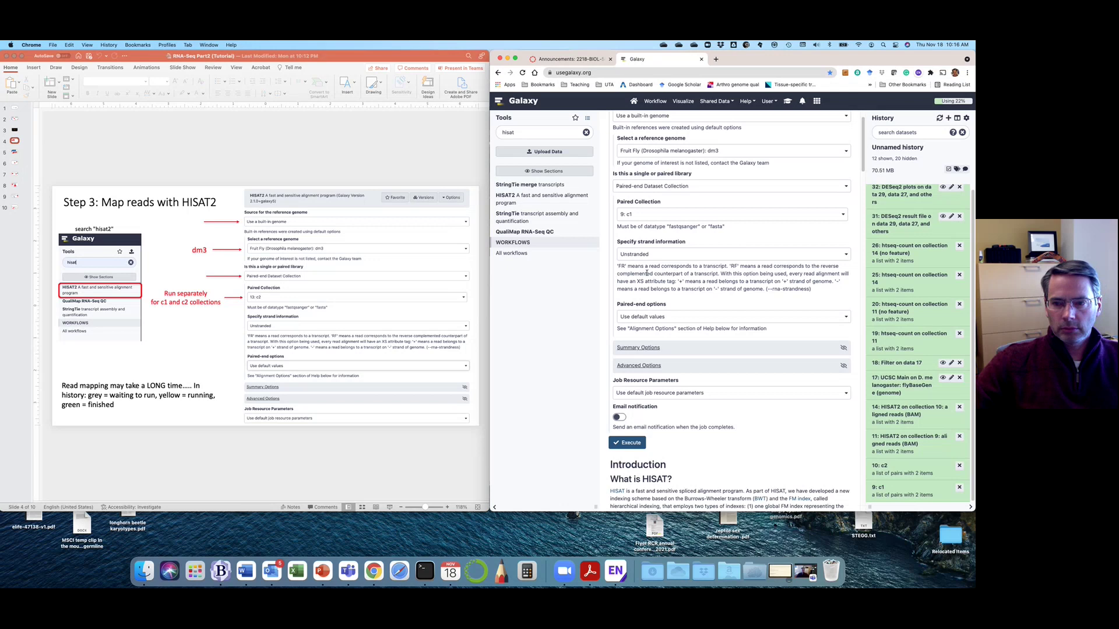
{"action": "scroll", "coordinate": [633, 250], "scroll_direction": "down", "scroll_amount": 1}
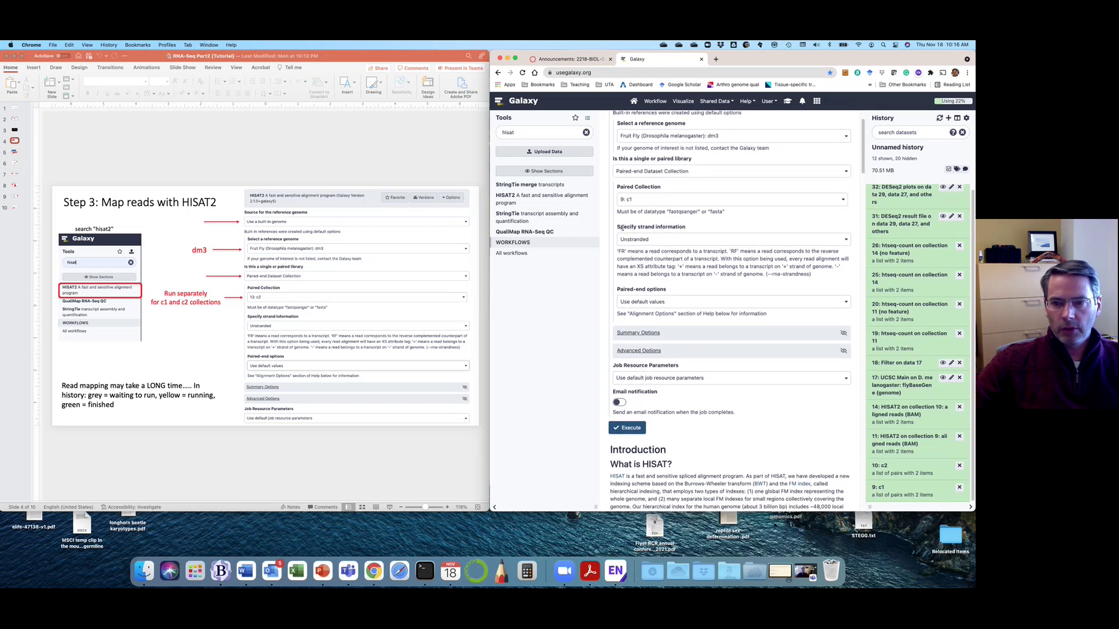
{"action": "left_click_drag", "start_coordinate": [623, 228], "coordinate": [675, 228]}
{"action": "left_click", "coordinate": [674, 274]}
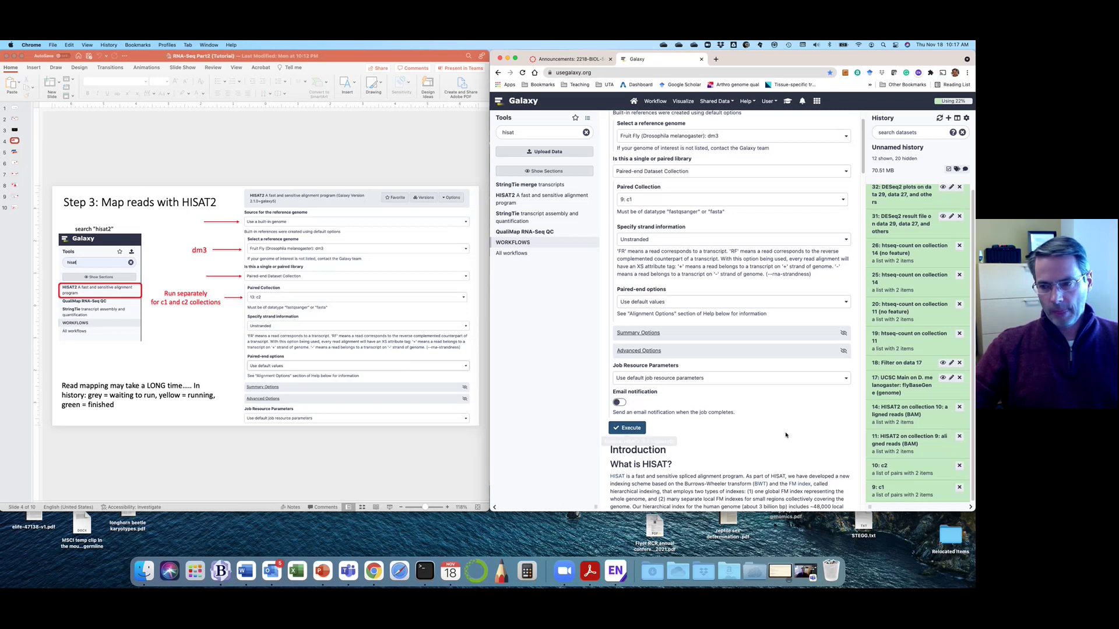
- Change the HISAT2 paired collection to 10: c2
{"action": "scroll", "coordinate": [783, 440], "scroll_direction": "down", "scroll_amount": 2}
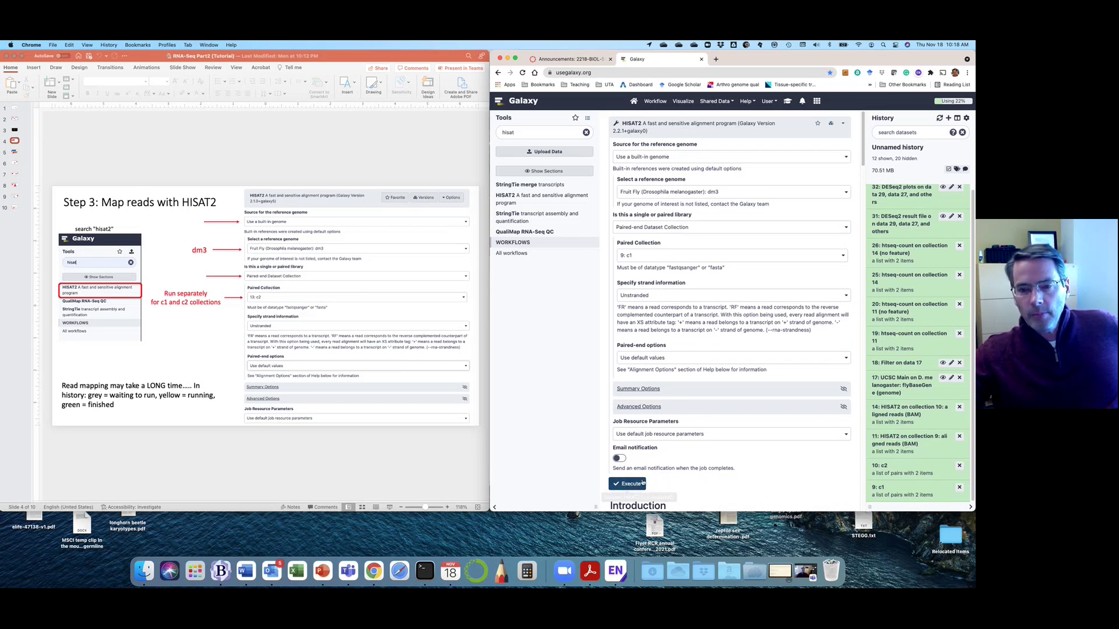
{"action": "left_click", "coordinate": [640, 259]}
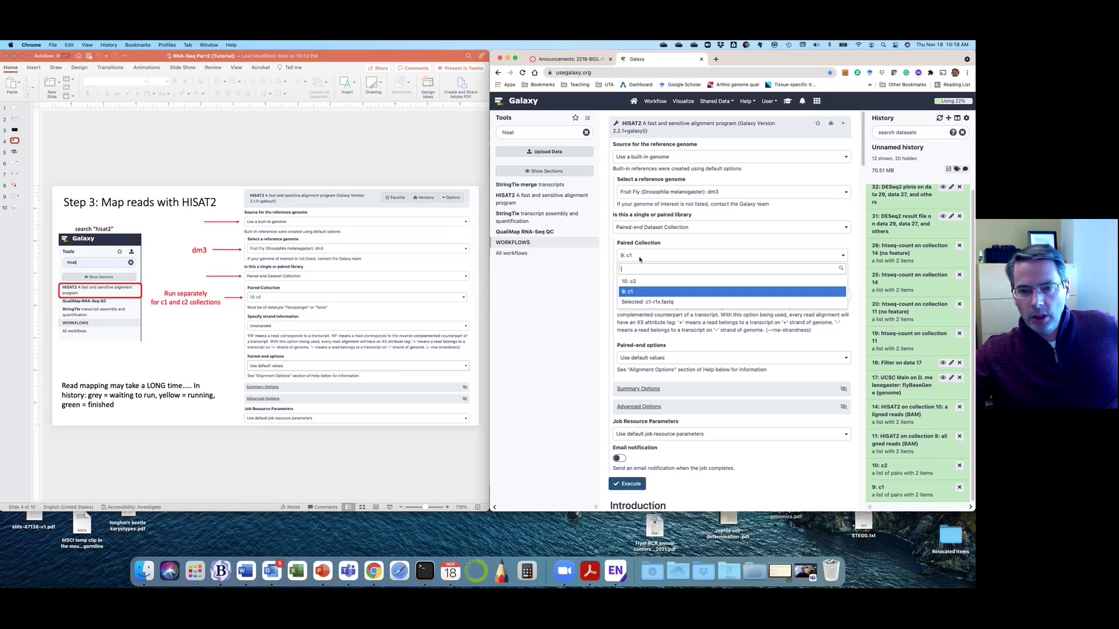
{"action": "left_click", "coordinate": [644, 282]}
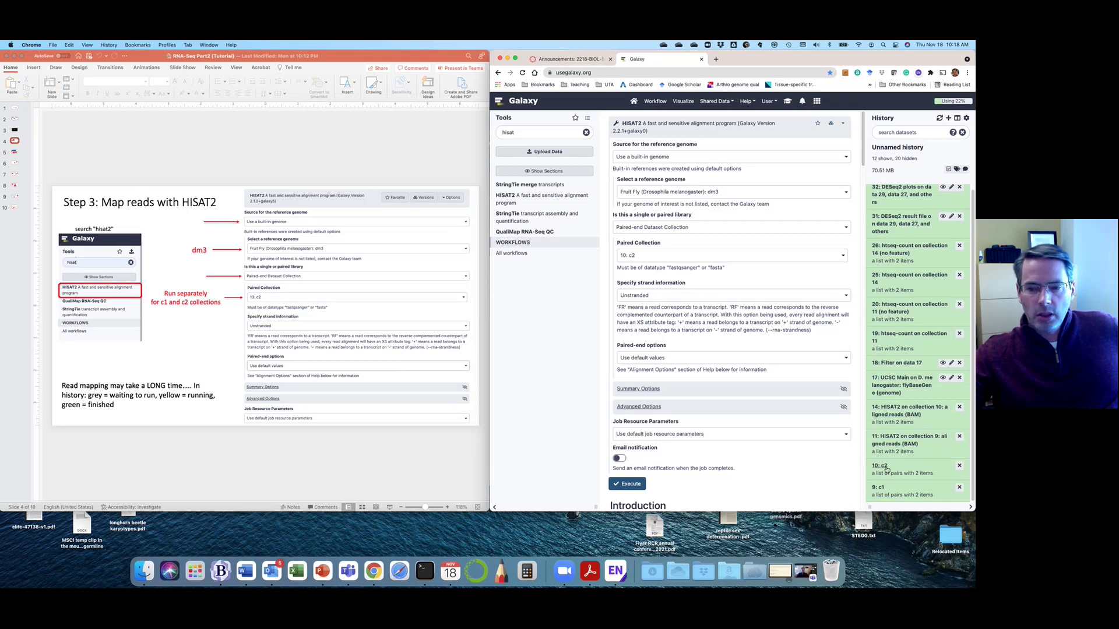
- Review the Step 3 slide's note on read mapping status colours and look through the HISAT2 form and help text
{"action": "scroll", "coordinate": [683, 463], "scroll_direction": "down", "scroll_amount": 4}
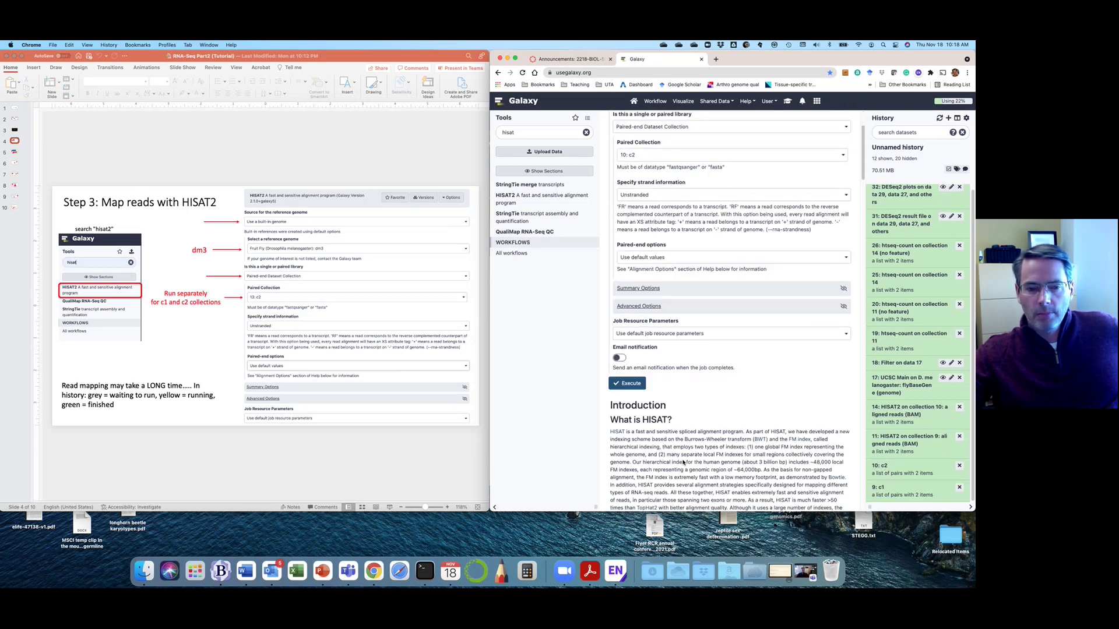
{"action": "left_click", "coordinate": [180, 335]}
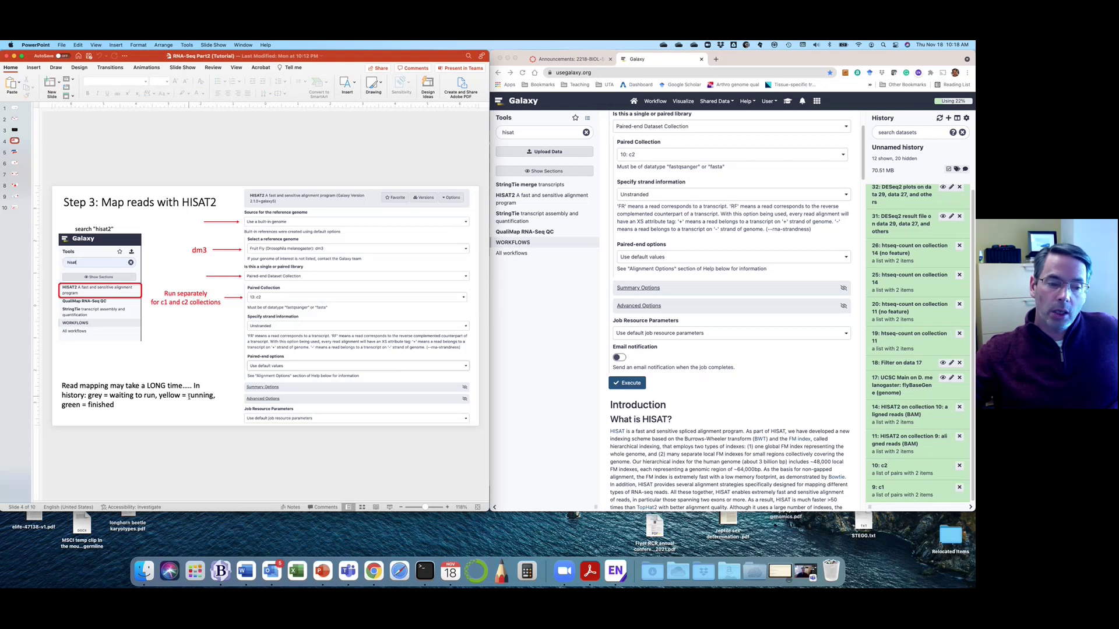
{"action": "left_click", "coordinate": [90, 405]}
{"action": "left_click_drag", "start_coordinate": [82, 406], "coordinate": [115, 405]}
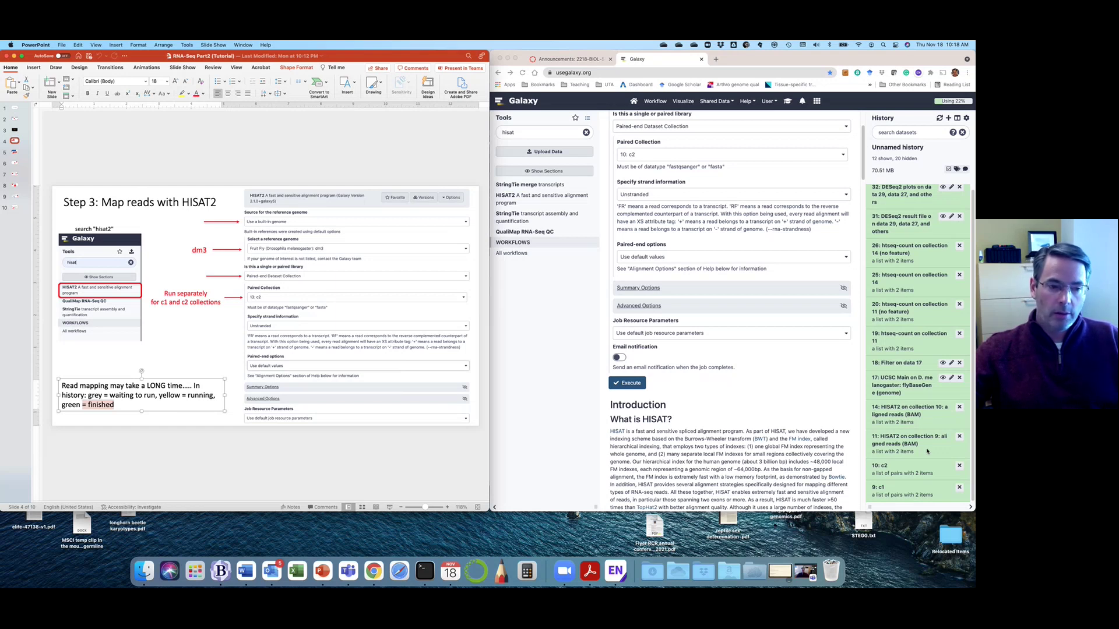
{"action": "left_click", "coordinate": [198, 424]}
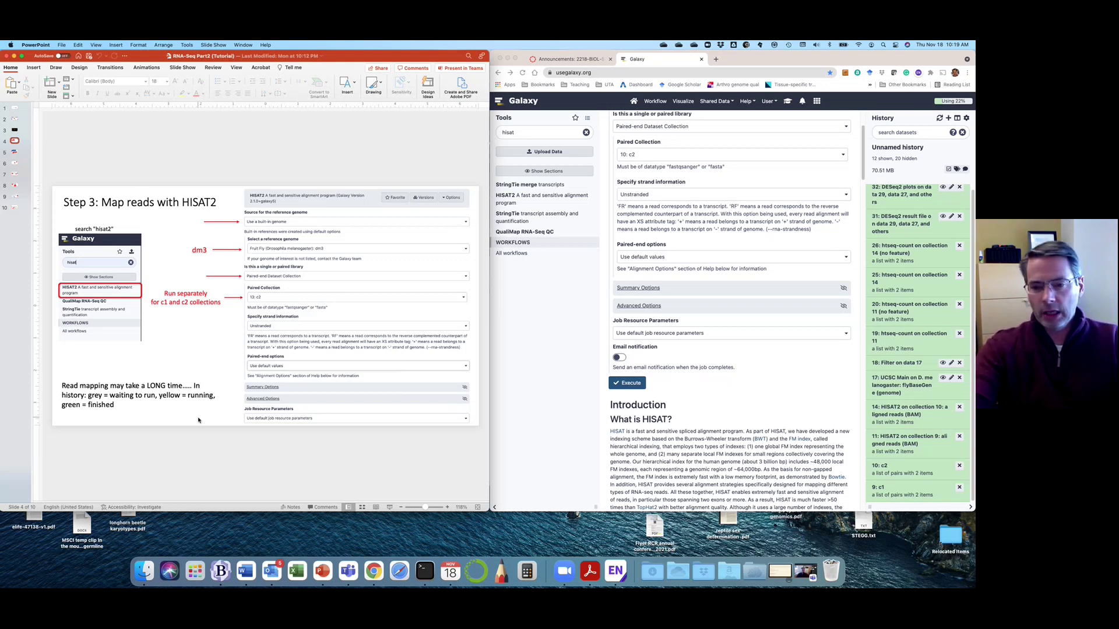
{"action": "scroll", "coordinate": [766, 406], "scroll_direction": "down", "scroll_amount": 1}
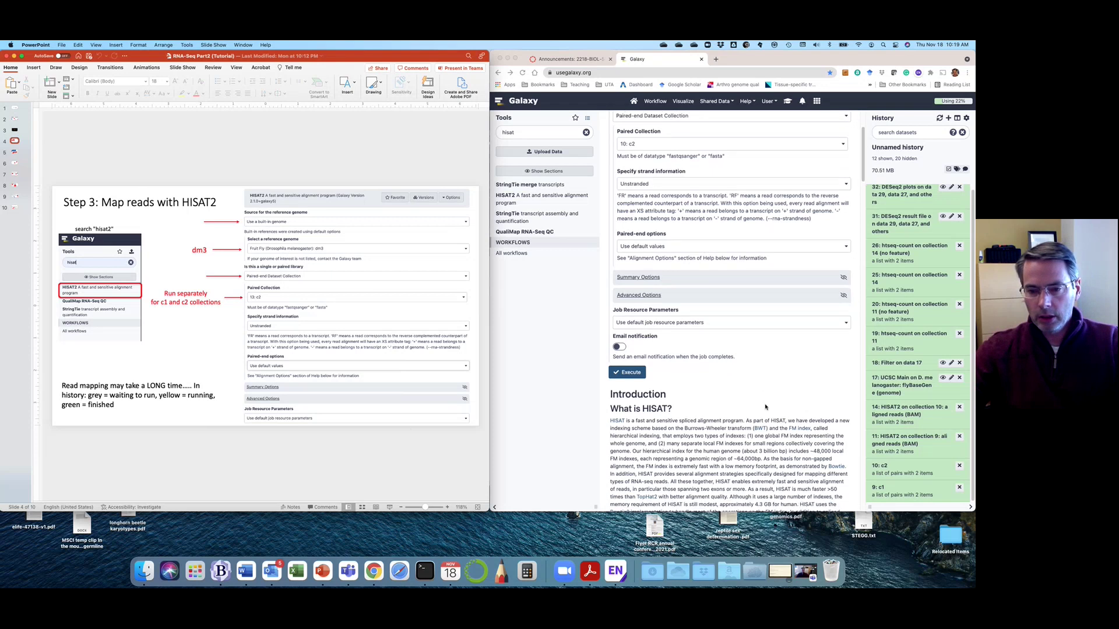
{"action": "scroll", "coordinate": [765, 407], "scroll_direction": "down", "scroll_amount": 15}
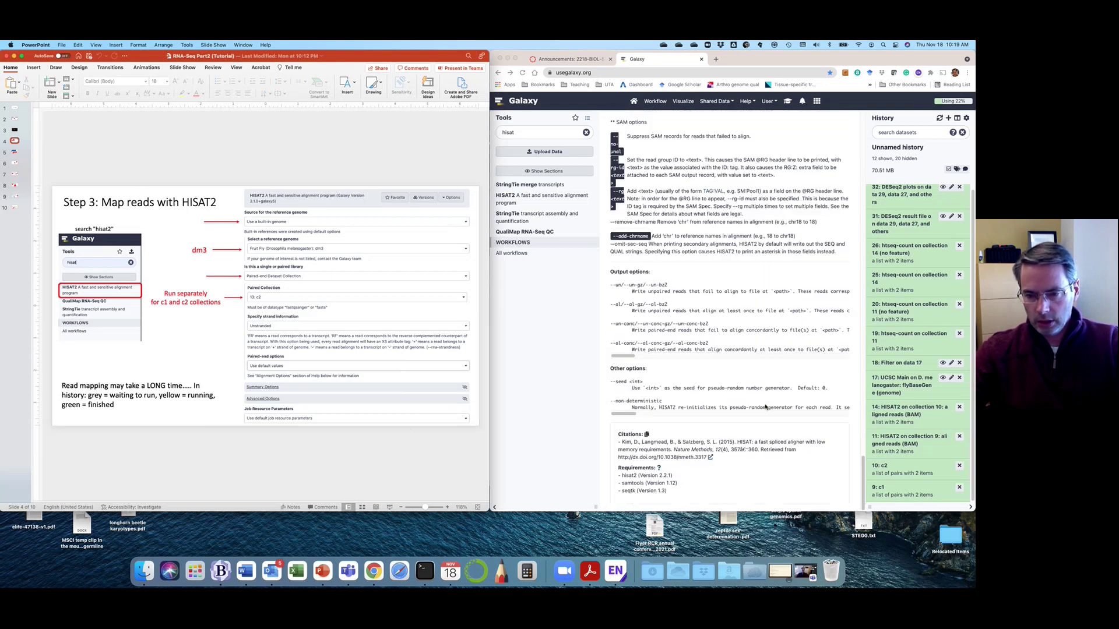
{"action": "scroll", "coordinate": [765, 406], "scroll_direction": "up", "scroll_amount": 10}
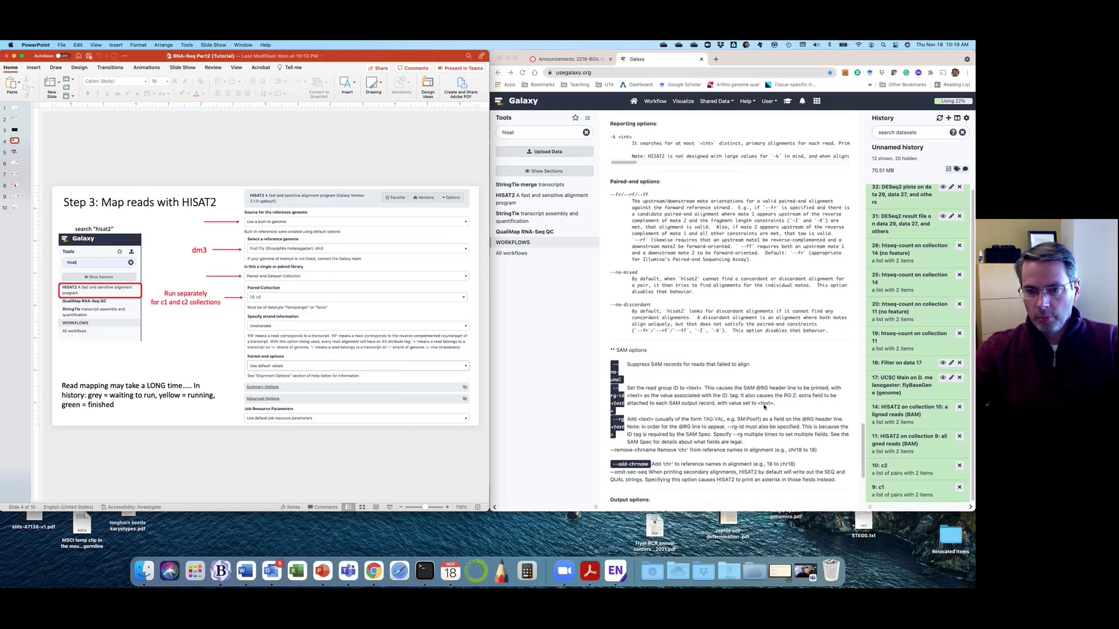
{"action": "scroll", "coordinate": [765, 407], "scroll_direction": "up", "scroll_amount": 10}
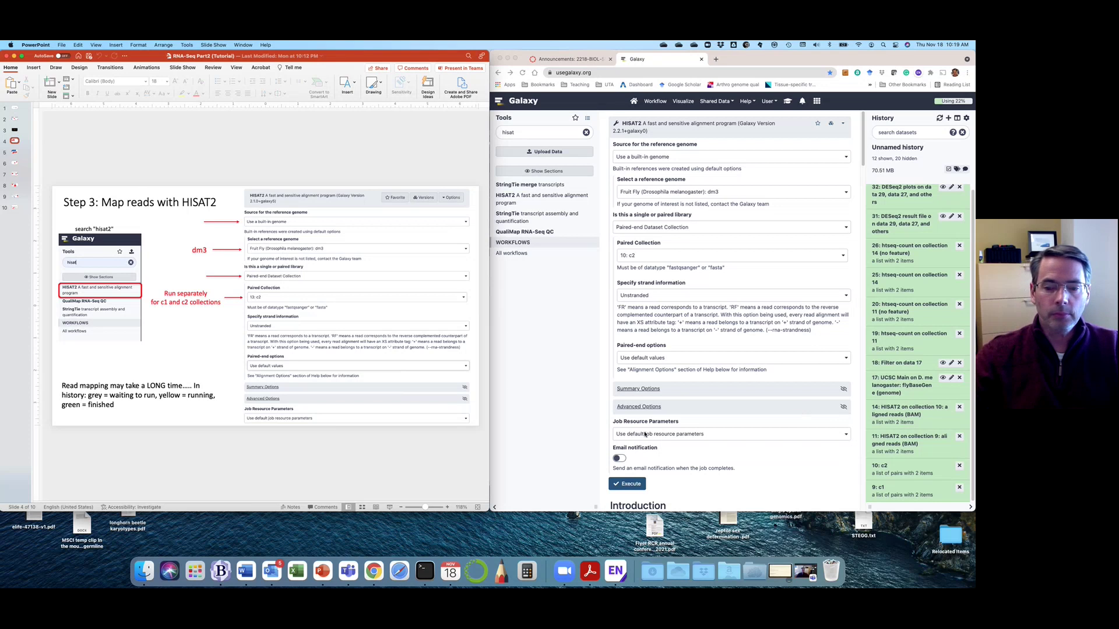
- Set the HISAT2 job resource parameters to Specify job resource parameters
{"action": "left_click", "coordinate": [637, 444]}
{"action": "left_click", "coordinate": [636, 437]}
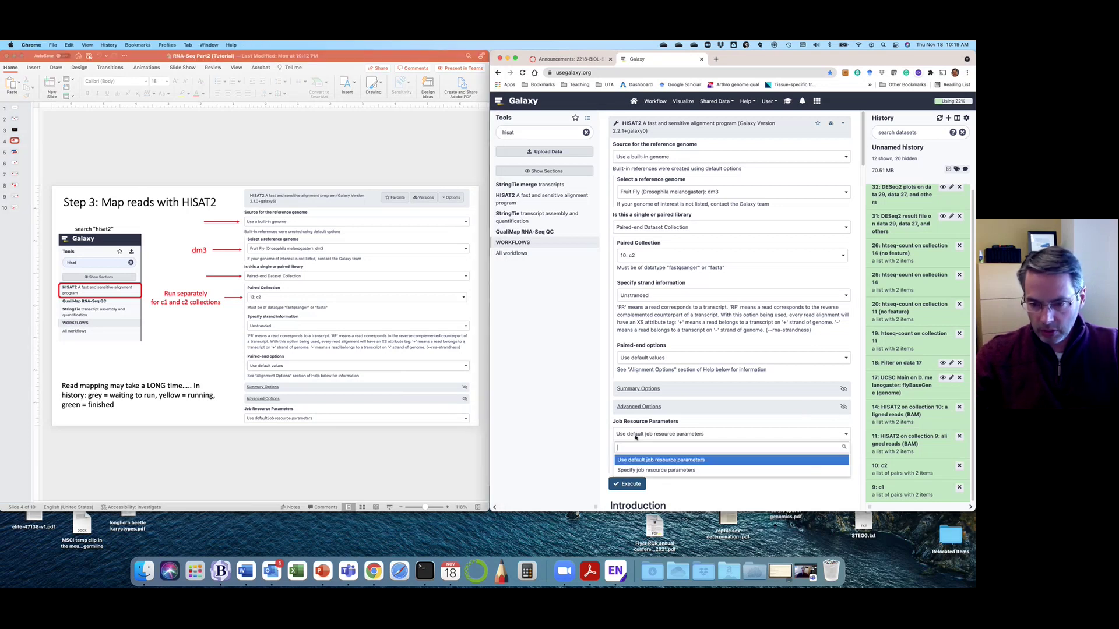
{"action": "left_click", "coordinate": [656, 470]}
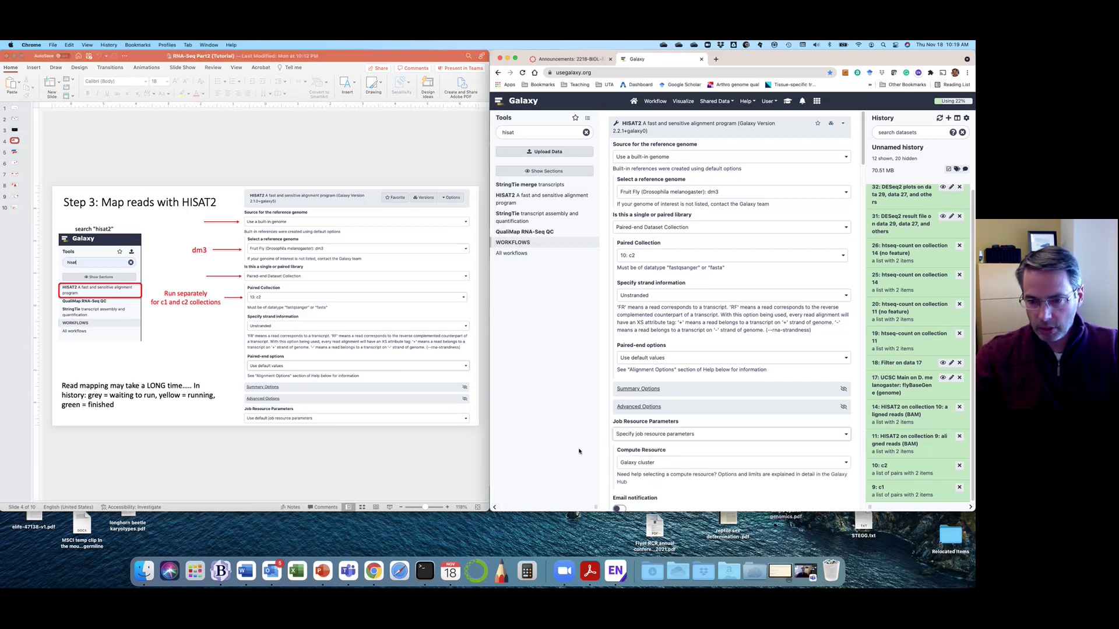
- Review the available compute resources for the HISAT2 job and select Galaxy cluster
{"action": "left_click", "coordinate": [644, 465]}
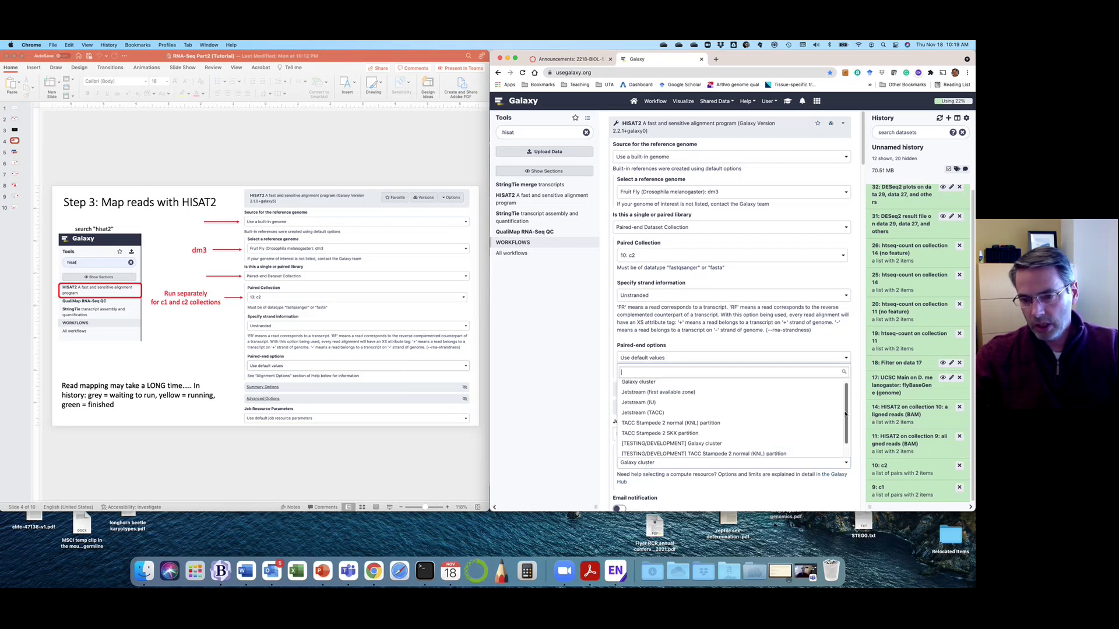
{"action": "scroll", "coordinate": [846, 421], "scroll_direction": "down", "scroll_amount": 1}
{"action": "scroll", "coordinate": [847, 421], "scroll_direction": "up", "scroll_amount": 1}
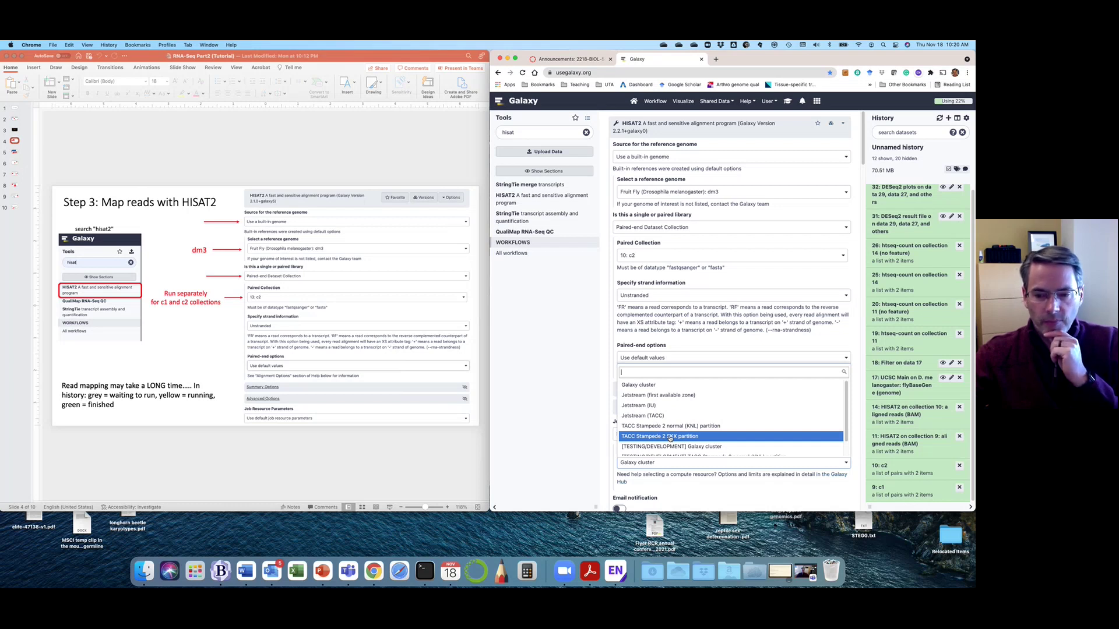
{"action": "scroll", "coordinate": [670, 438], "scroll_direction": "down", "scroll_amount": 1}
{"action": "scroll", "coordinate": [670, 448], "scroll_direction": "up", "scroll_amount": 1}
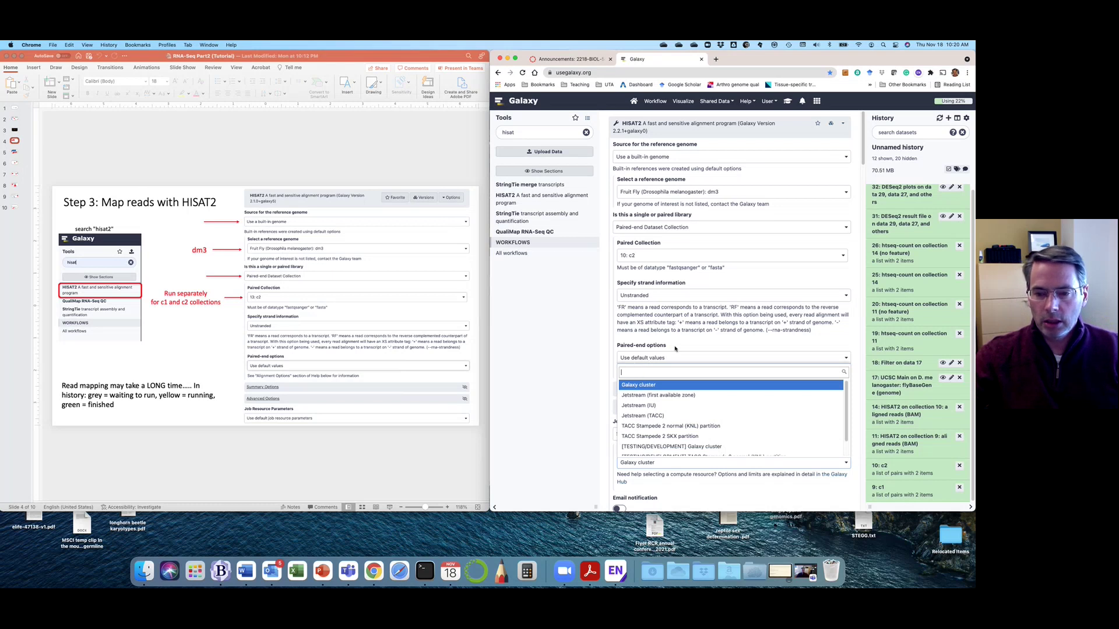
{"action": "left_click", "coordinate": [685, 348]}
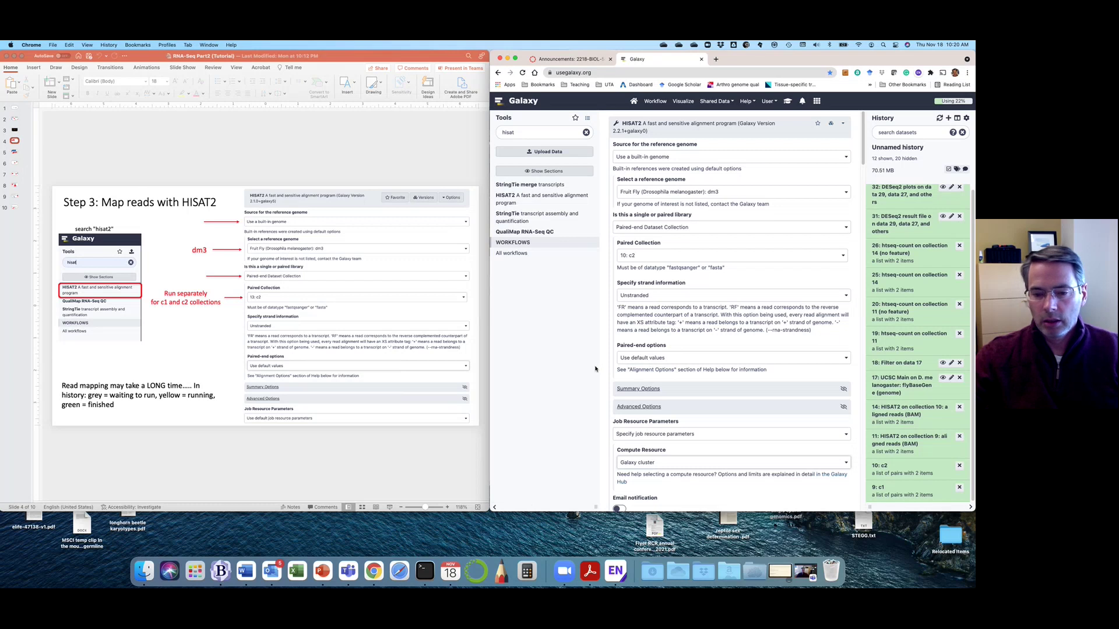
{"action": "left_click", "coordinate": [644, 464]}
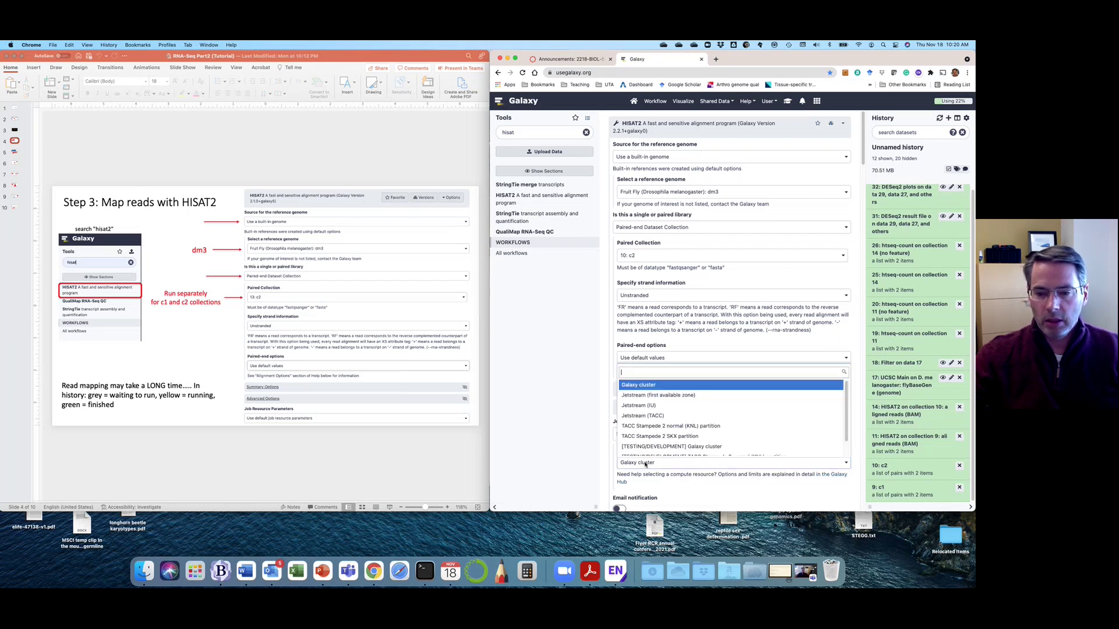
{"action": "left_click", "coordinate": [641, 385]}
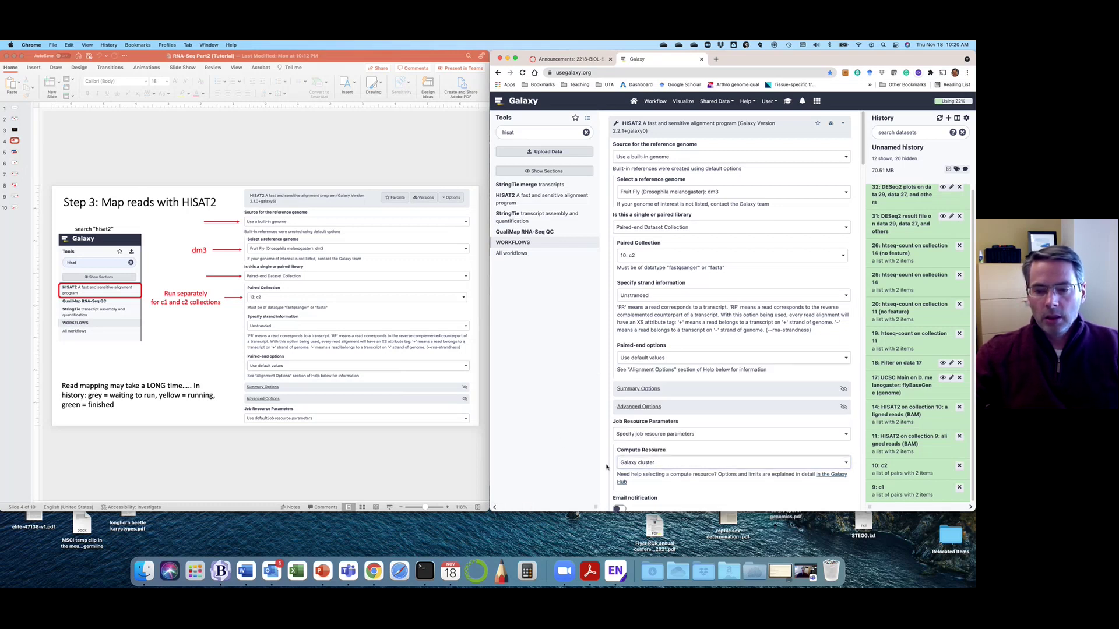
{"action": "scroll", "coordinate": [692, 465], "scroll_direction": "down", "scroll_amount": 5}
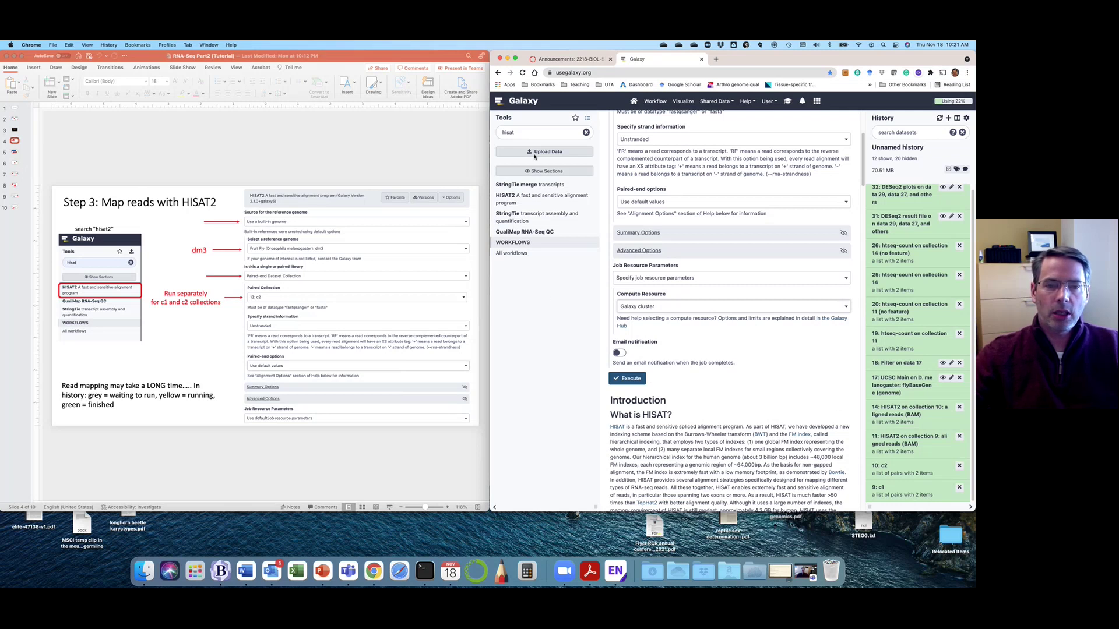
- Switch to PowerPoint and advance to the slide "Step 4: import dm3 reference Genome"
{"action": "left_click", "coordinate": [171, 351]}
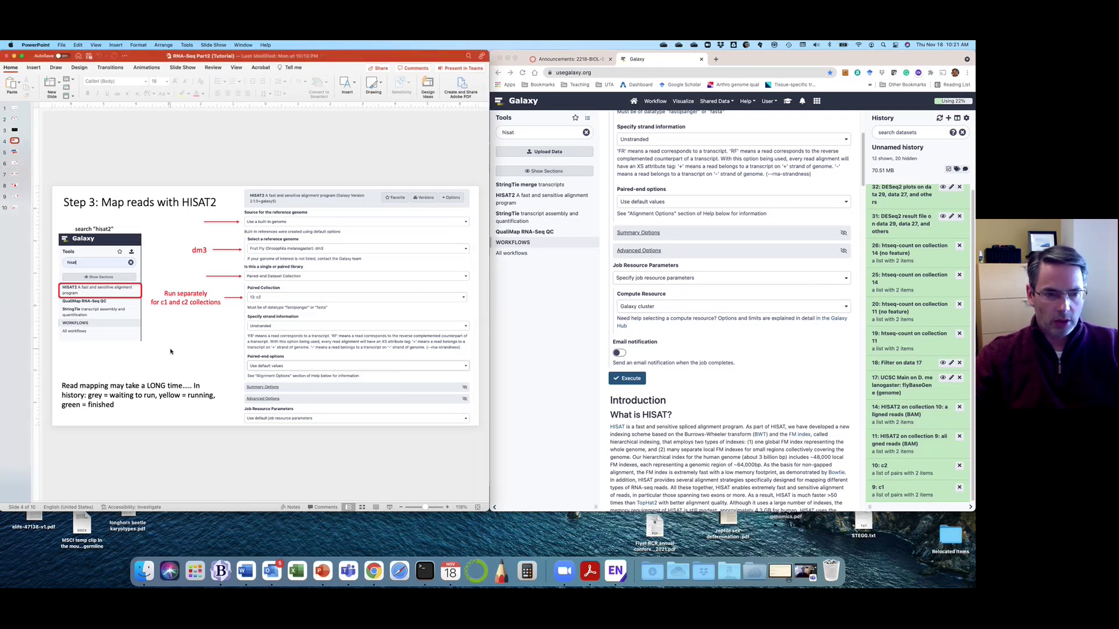
{"action": "key", "text": "Down"}
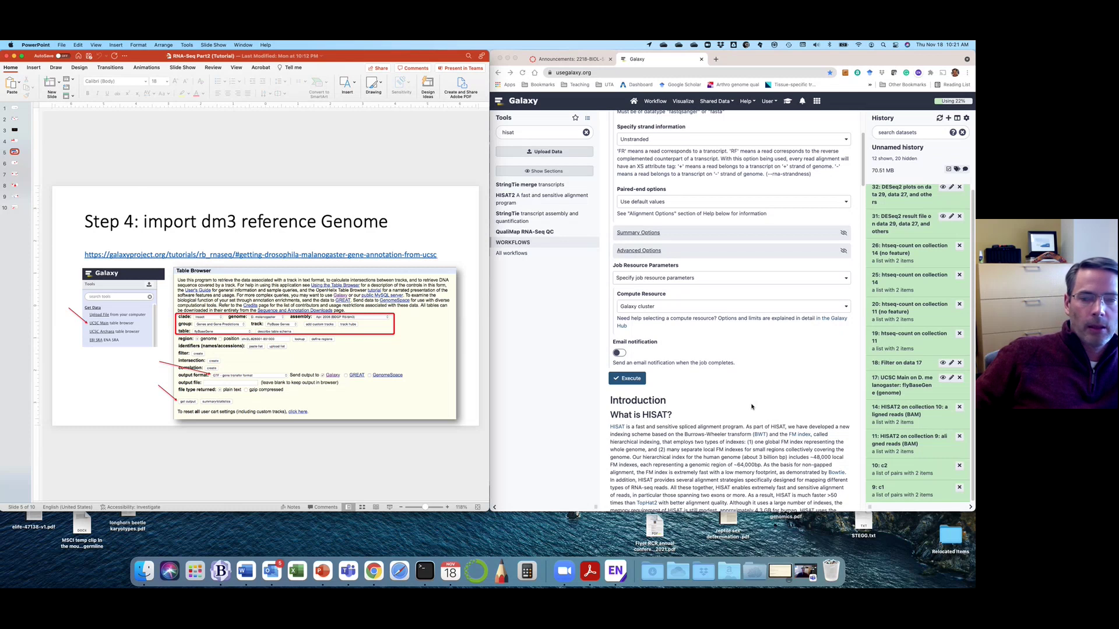
- Switch to Galaxy in Chrome, clear the tool search, and open the UCSC Main table browser from the Get Data tools
{"action": "left_click", "coordinate": [538, 117]}
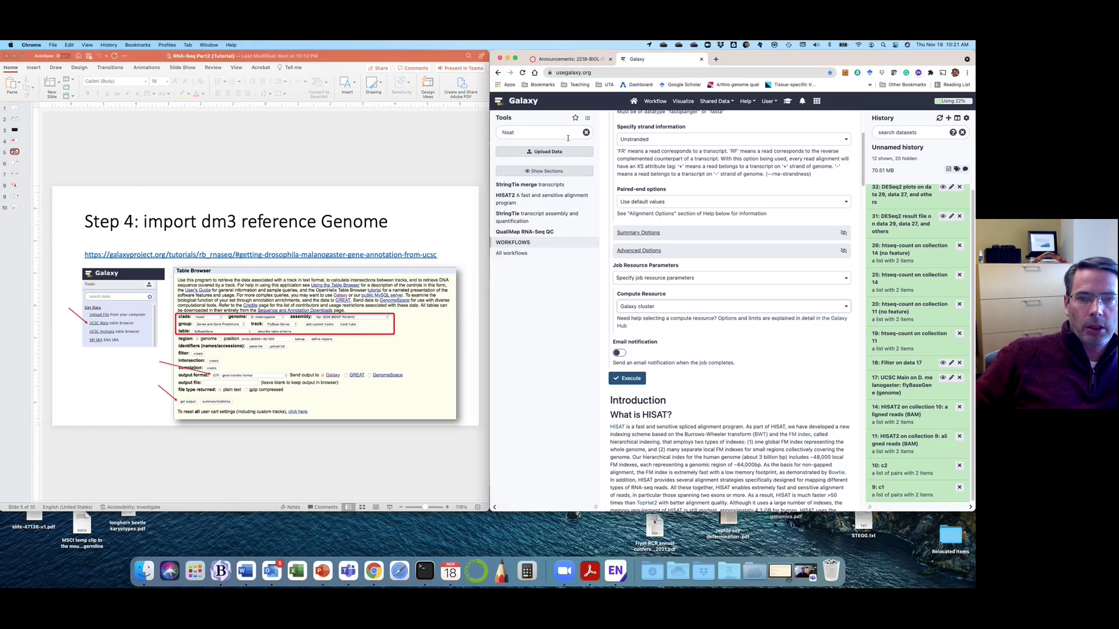
{"action": "left_click", "coordinate": [586, 132]}
{"action": "left_click", "coordinate": [544, 133]}
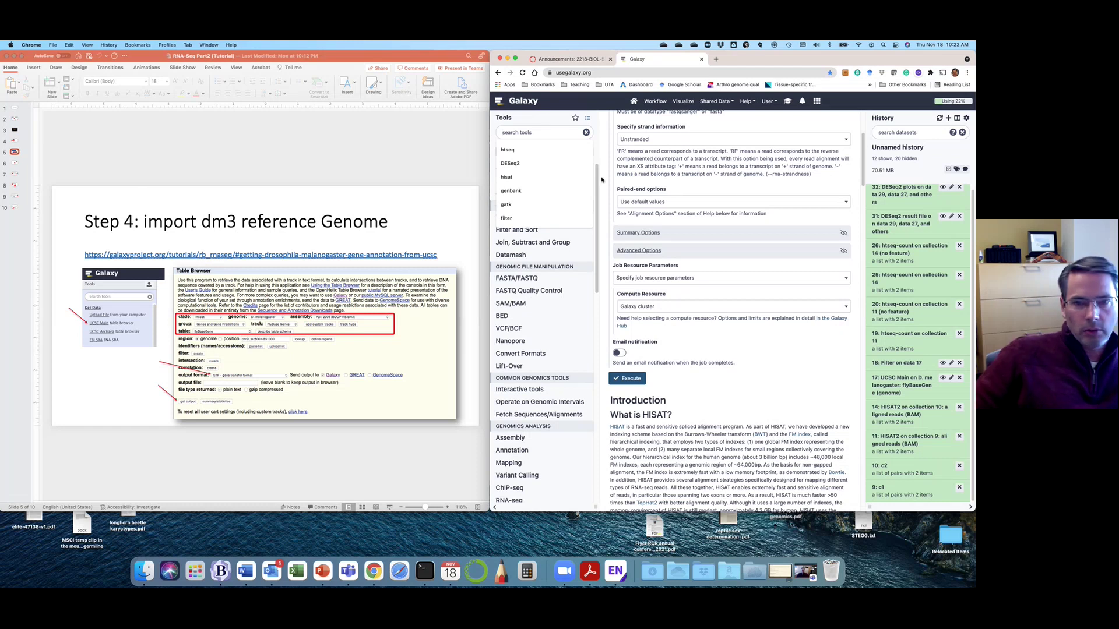
{"action": "left_click", "coordinate": [525, 134]}
{"action": "left_click", "coordinate": [532, 125]}
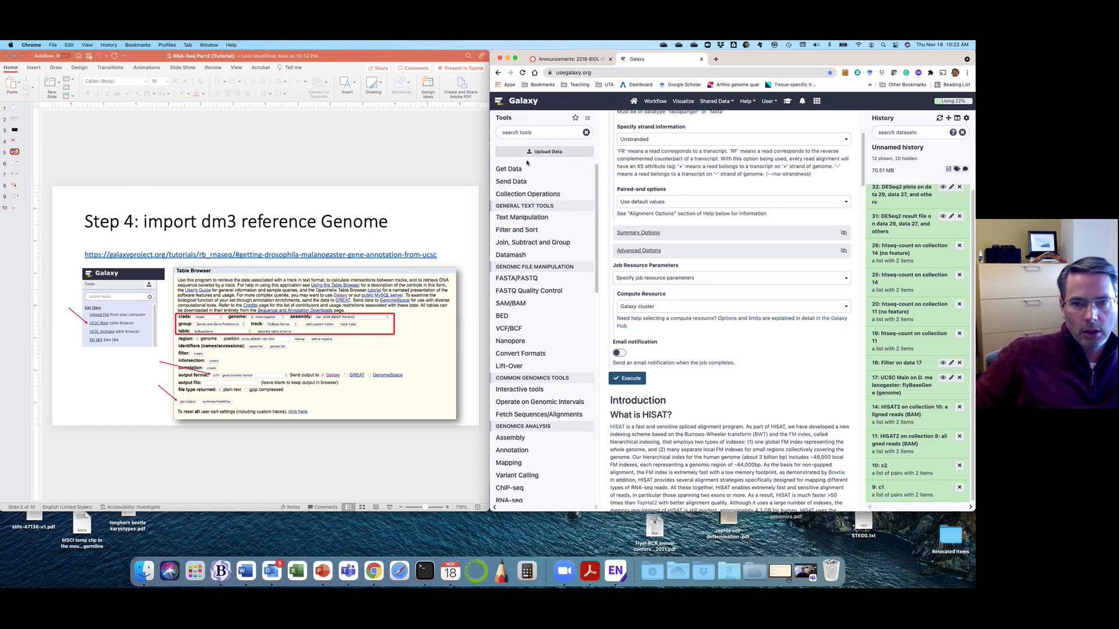
{"action": "left_click", "coordinate": [510, 169]}
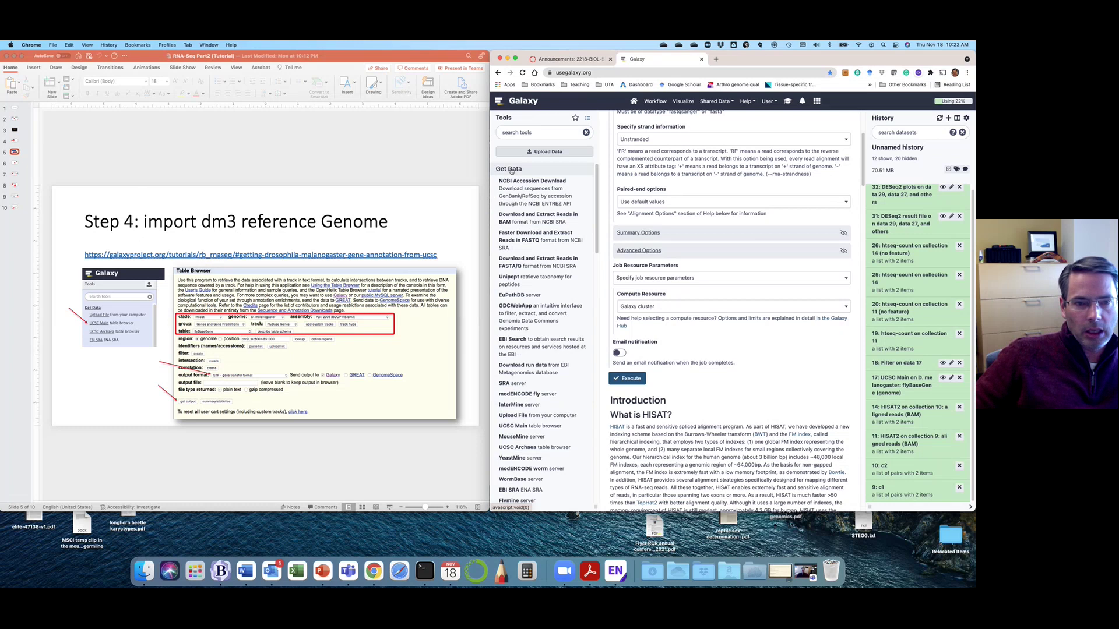
{"action": "left_click", "coordinate": [526, 430]}
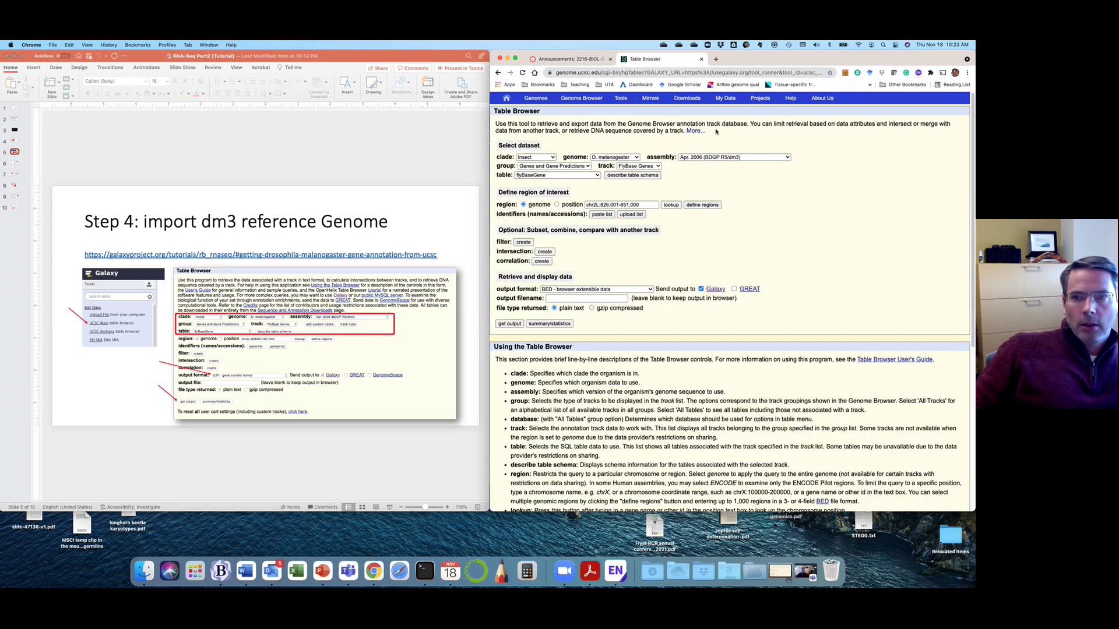
- Shift the browser window aside and widen the PowerPoint window to enlarge the Step 4 slide
{"action": "left_click_drag", "start_coordinate": [785, 63], "coordinate": [753, 62]}
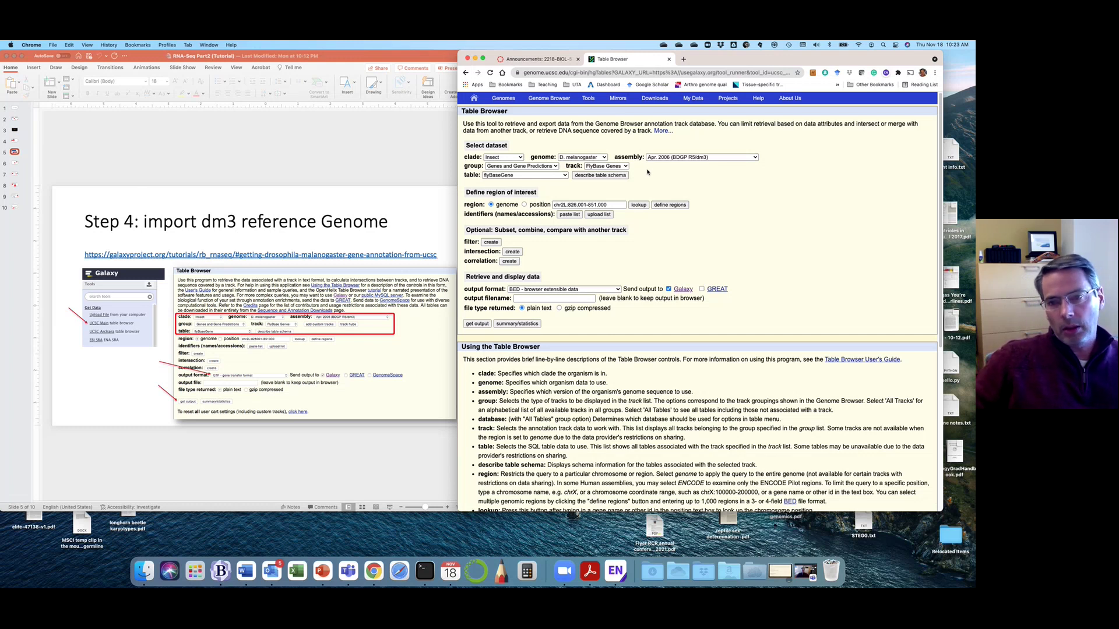
{"action": "left_click", "coordinate": [346, 185]}
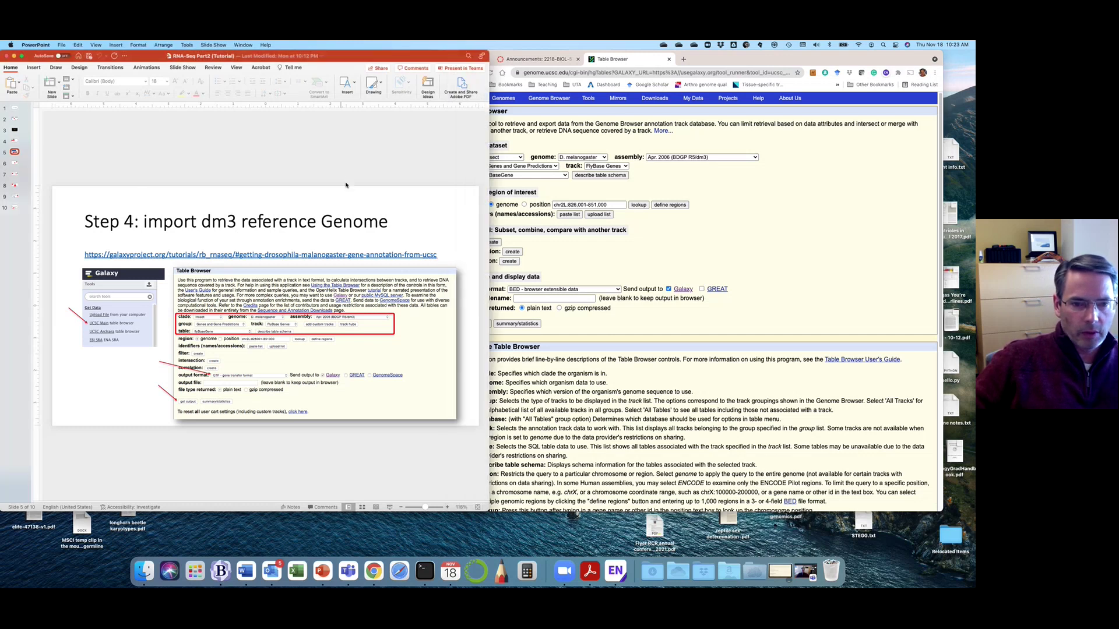
{"action": "left_click_drag", "start_coordinate": [501, 515], "coordinate": [702, 513]}
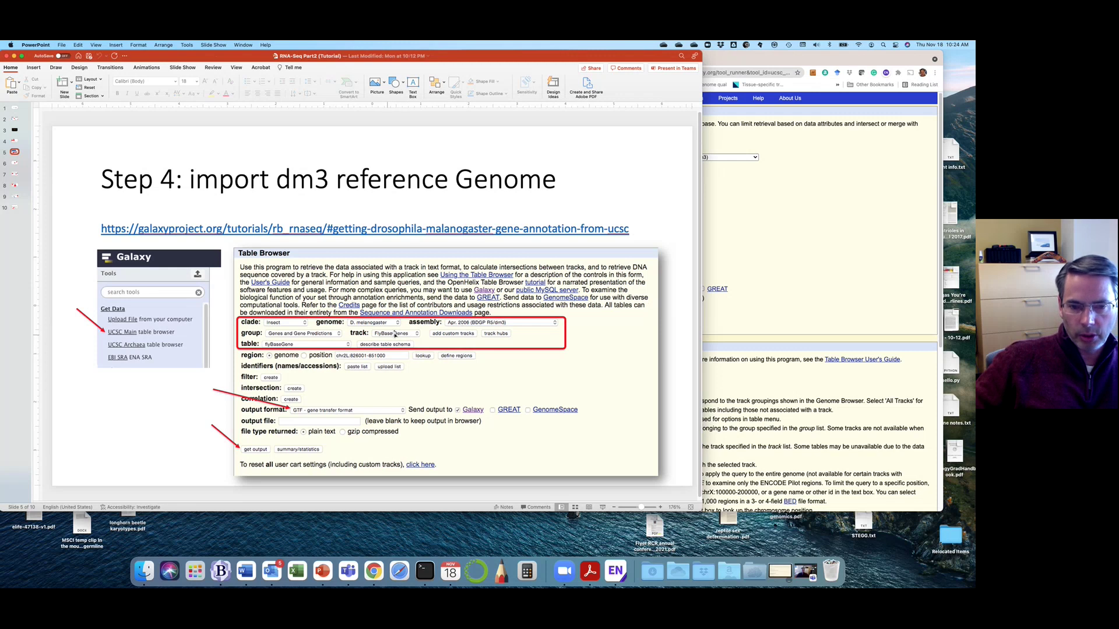
- Return to the Table Browser in Chrome, select the FlyBase Genes track, and keep flyBaseGene as the table
{"action": "left_click", "coordinate": [767, 238]}
{"action": "left_click", "coordinate": [602, 167]}
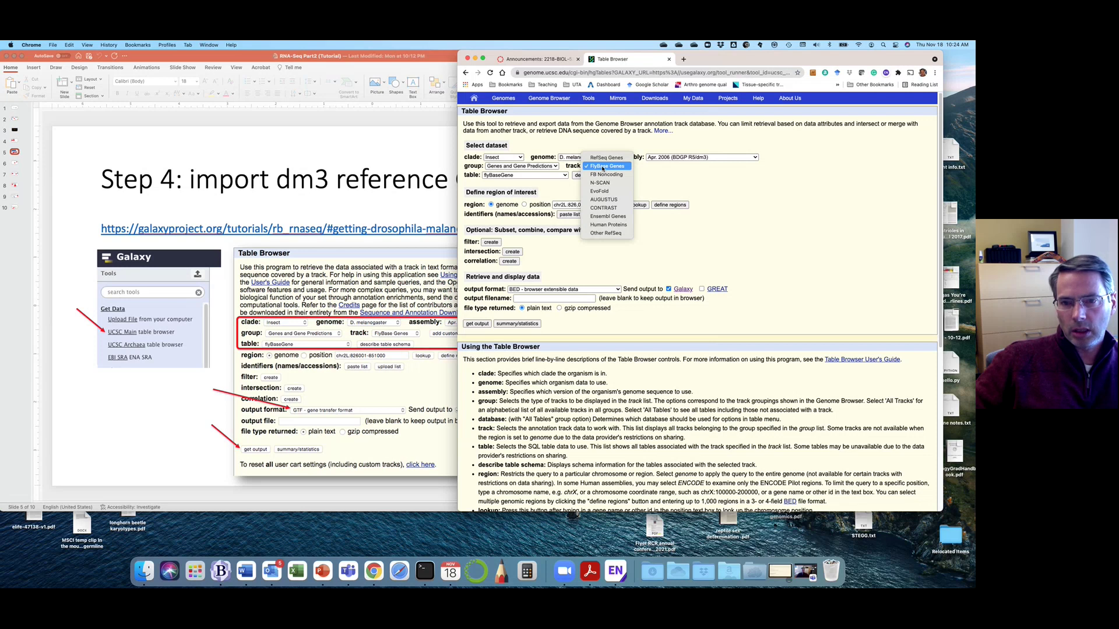
{"action": "left_click", "coordinate": [605, 167]}
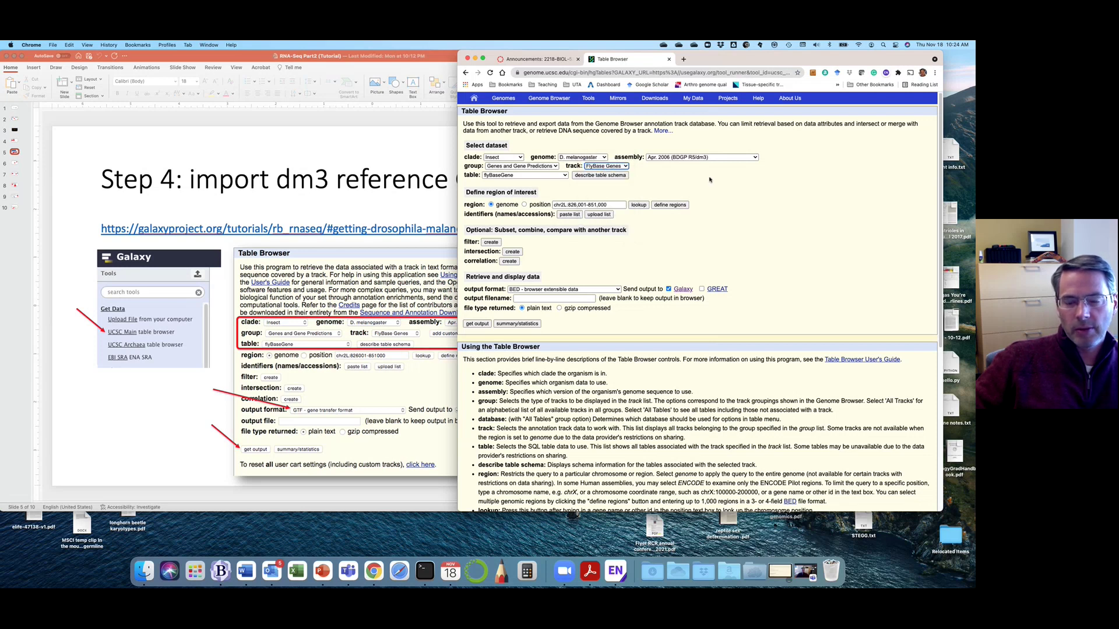
{"action": "left_click", "coordinate": [499, 176]}
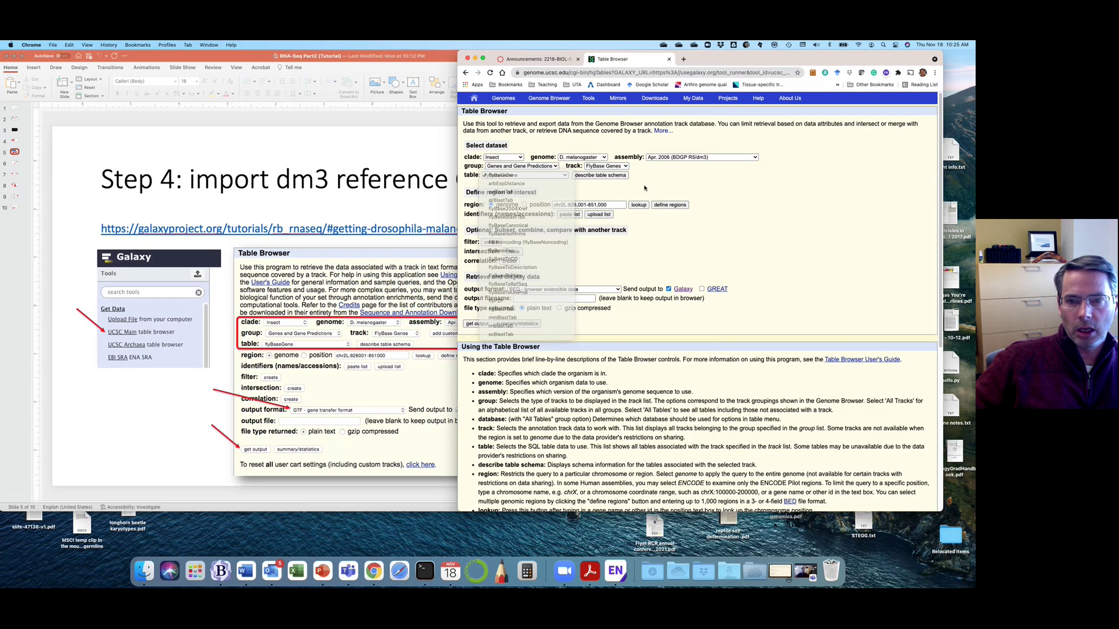
{"action": "left_click", "coordinate": [611, 185]}
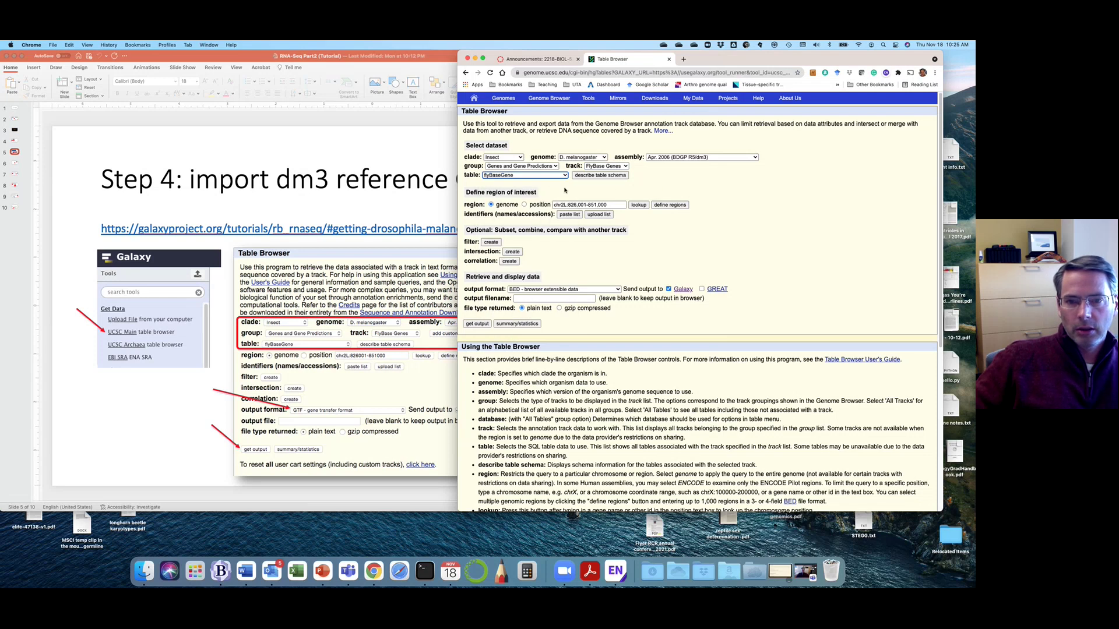
- Set the Table Browser output format to GTF - gene transfer format (limited)
{"action": "scroll", "coordinate": [533, 178], "scroll_direction": "down", "scroll_amount": 1}
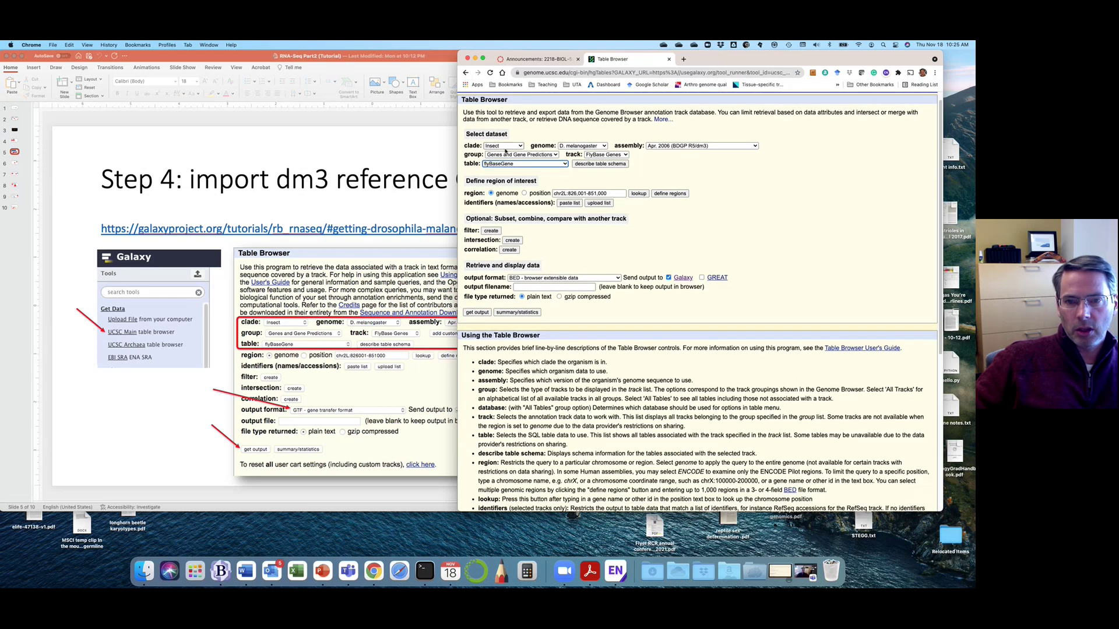
{"action": "left_click", "coordinate": [527, 278]}
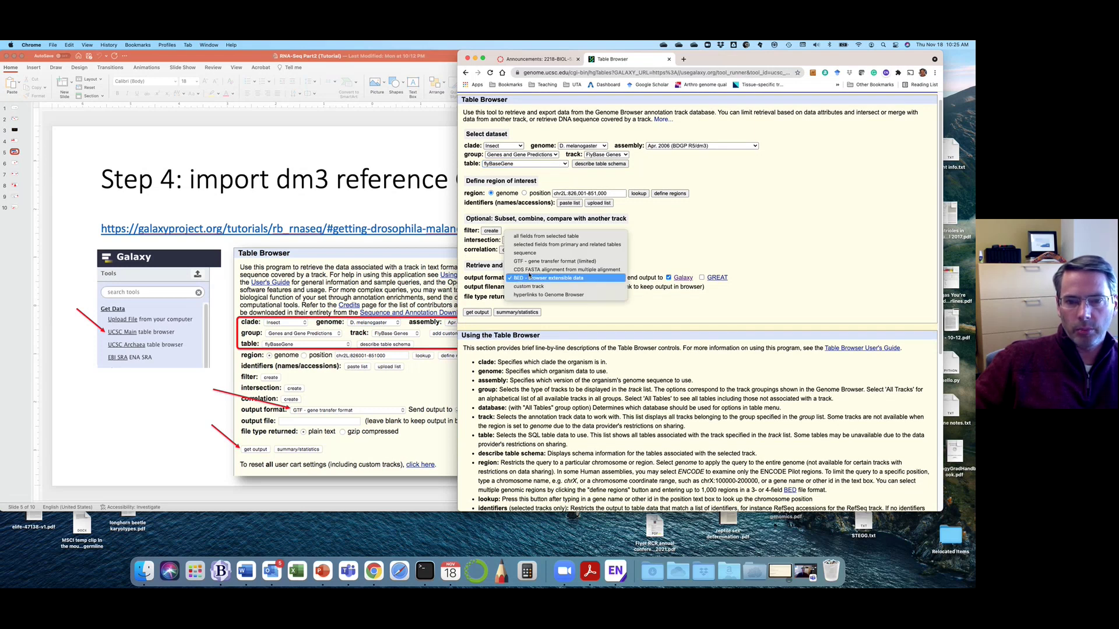
{"action": "left_click", "coordinate": [531, 262]}
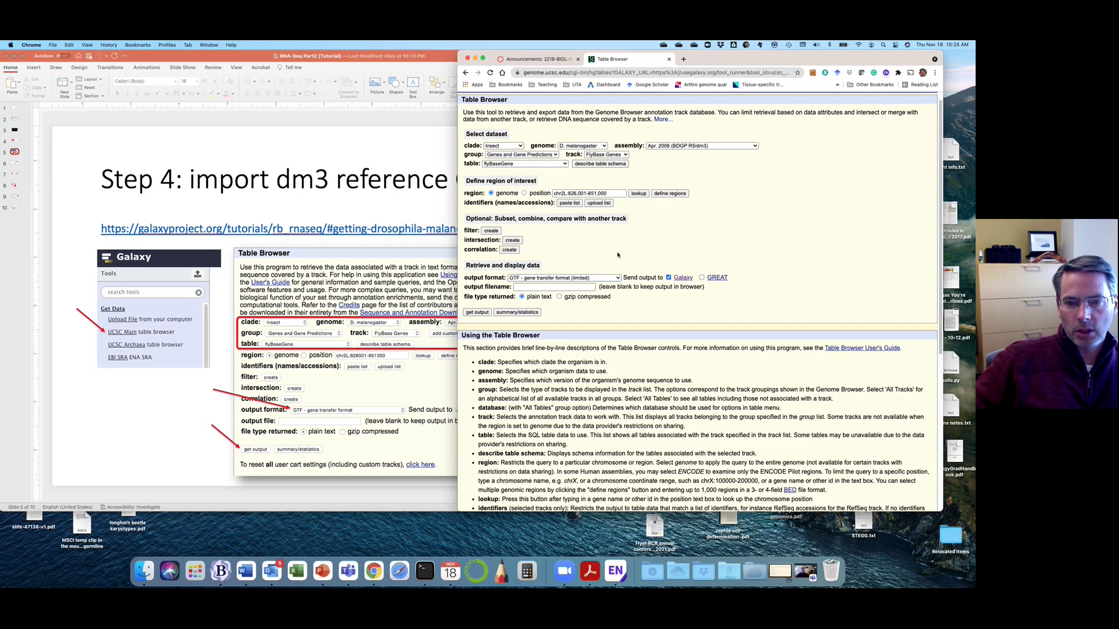
{"action": "scroll", "coordinate": [618, 255], "scroll_direction": "down", "scroll_amount": 2}
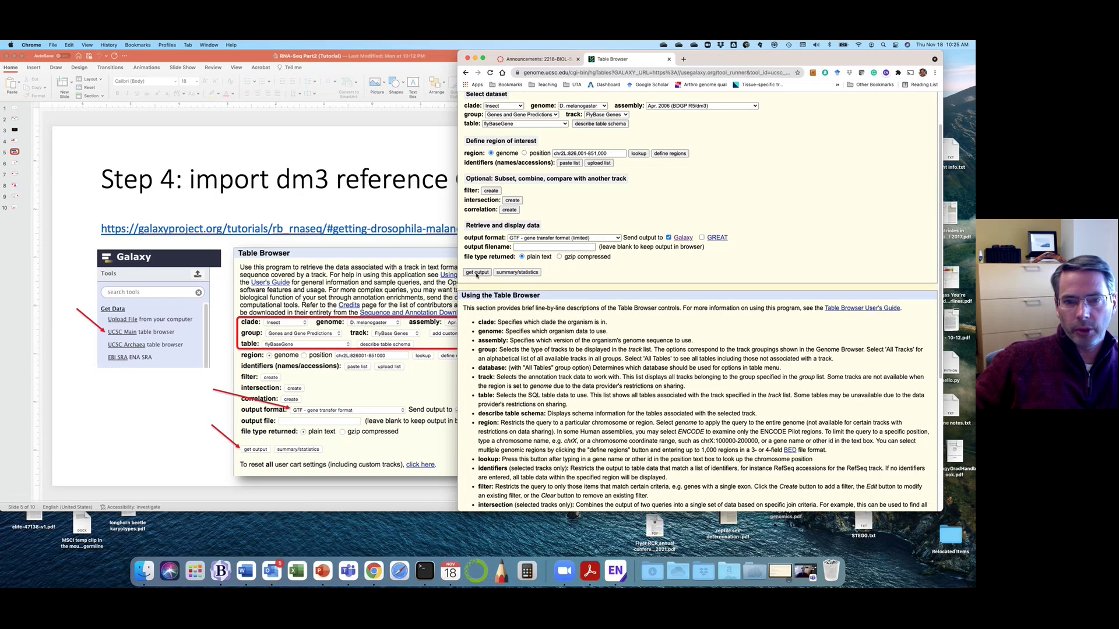
- Request the Table Browser output for FlyBase Genes and return to the Galaxy home page without sending the query
{"action": "left_click", "coordinate": [476, 273]}
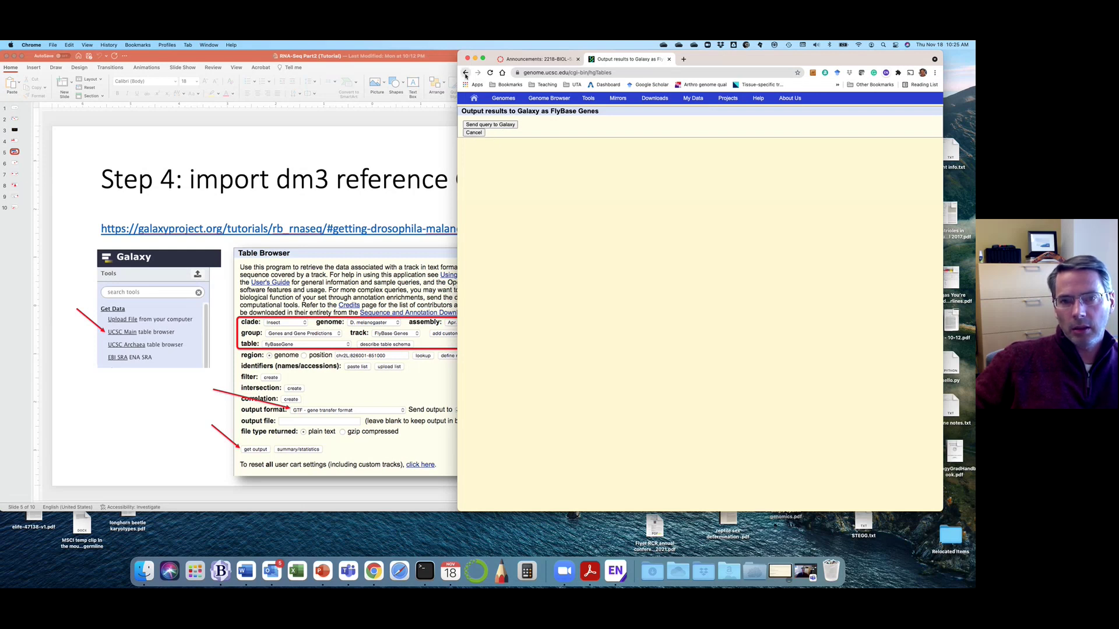
{"action": "right_click", "coordinate": [465, 73]}
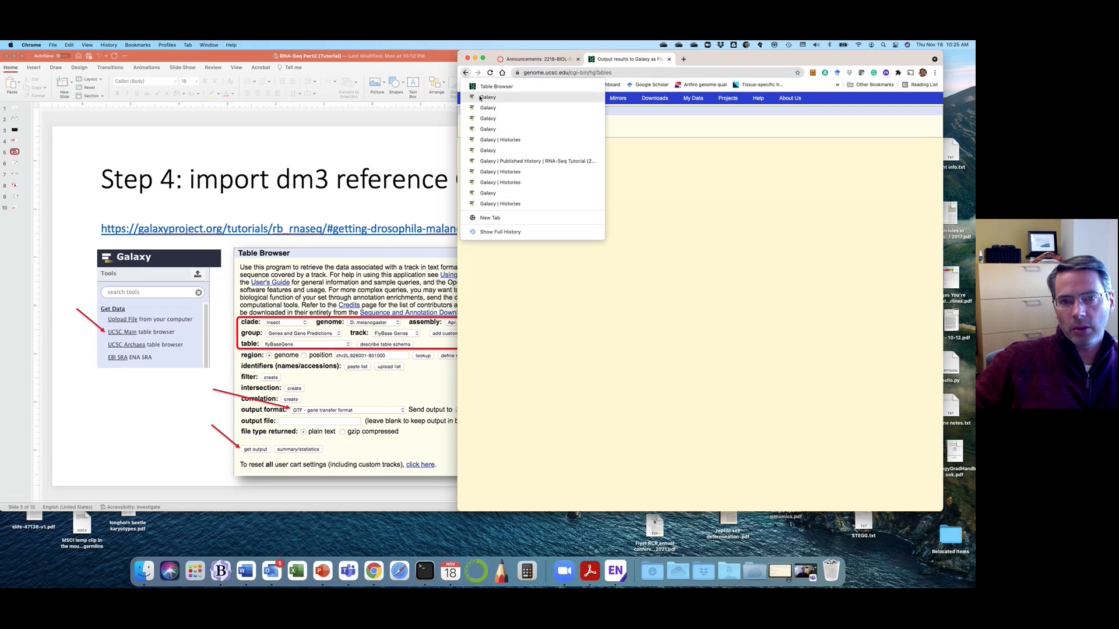
{"action": "left_click", "coordinate": [481, 97]}
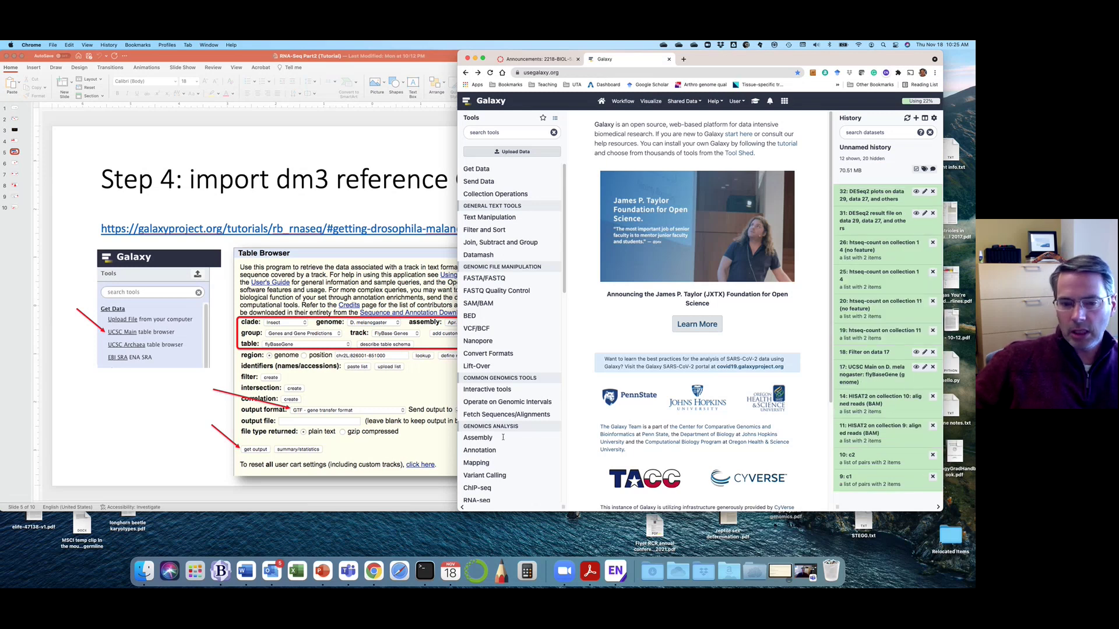
- Widen the Chrome window, view the data of history item 17 (UCSC Main, flyBaseGene), and check it against the Step 4 slide
{"action": "left_click_drag", "start_coordinate": [943, 299], "coordinate": [975, 299]}
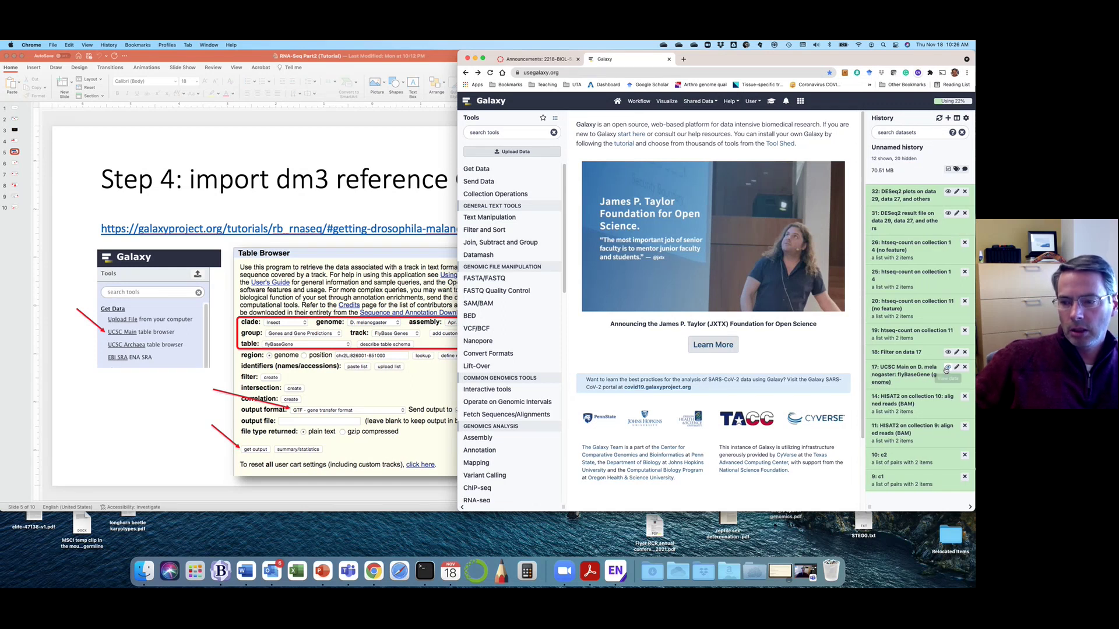
{"action": "left_click", "coordinate": [948, 368]}
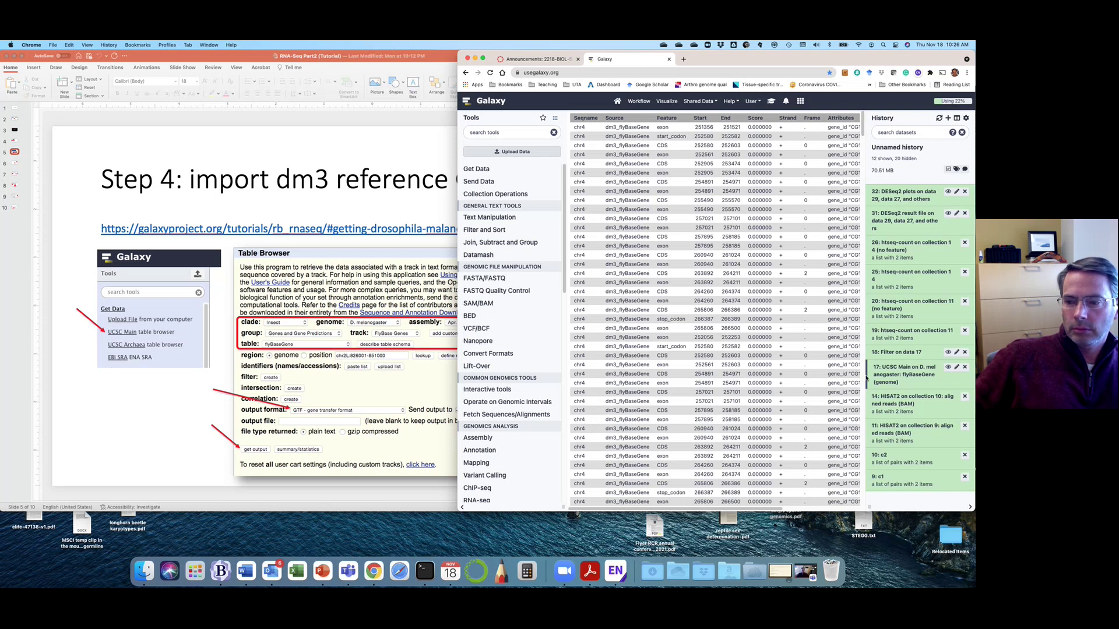
{"action": "left_click", "coordinate": [166, 414]}
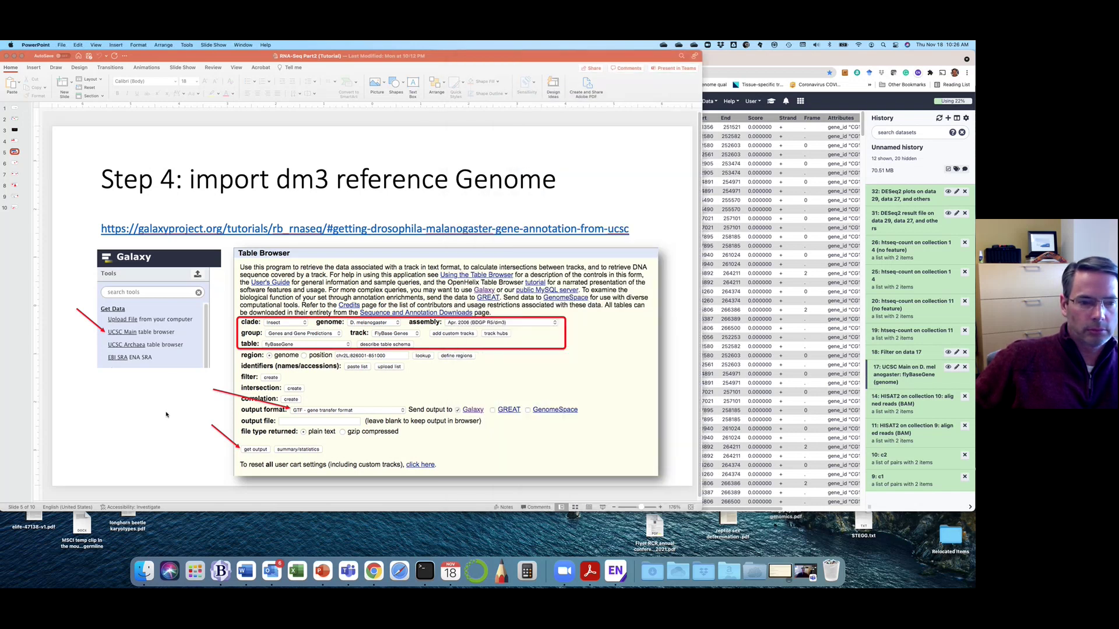
{"action": "left_click", "coordinate": [811, 352]}
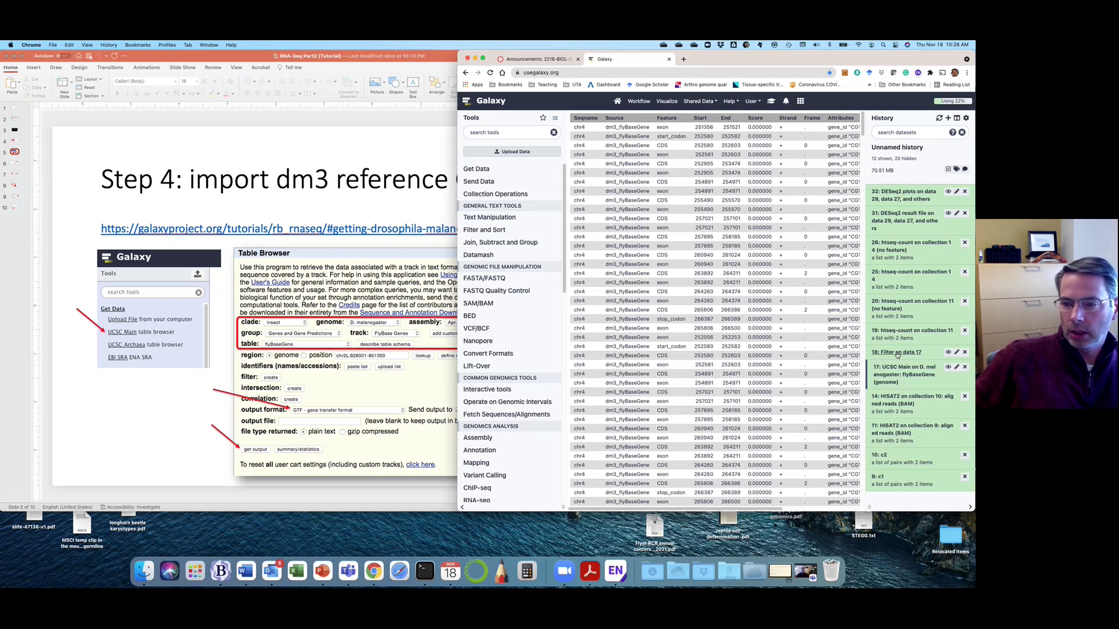
- Switch to PowerPoint and display the Step 5 slide on filtering the .gtf file
{"action": "left_click", "coordinate": [160, 387]}
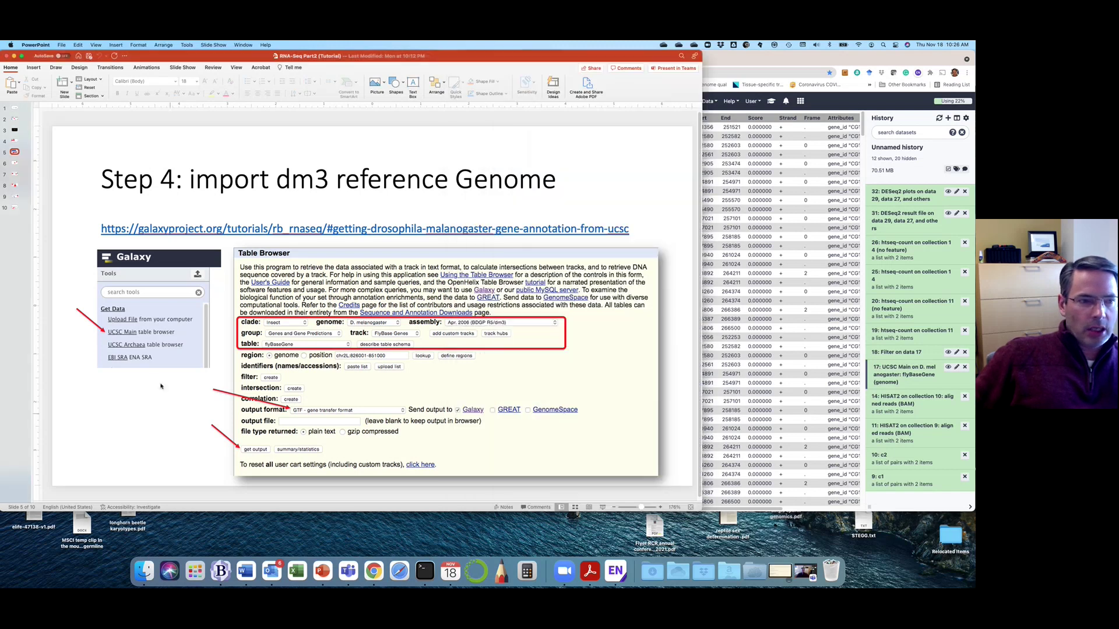
{"action": "left_click", "coordinate": [15, 164]}
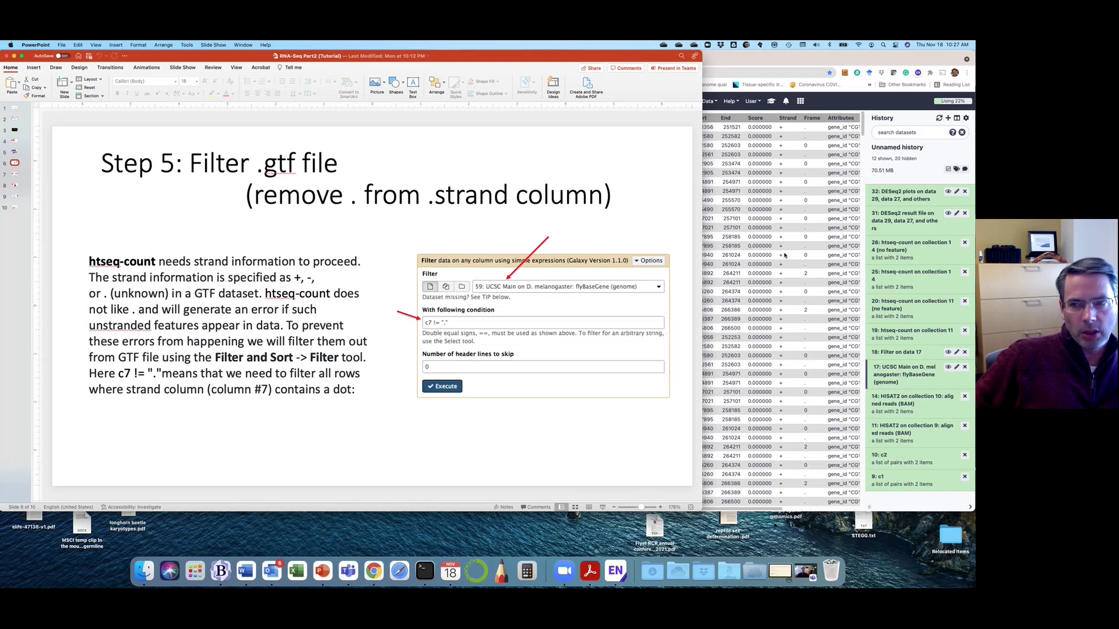
{"action": "left_click", "coordinate": [804, 141]}
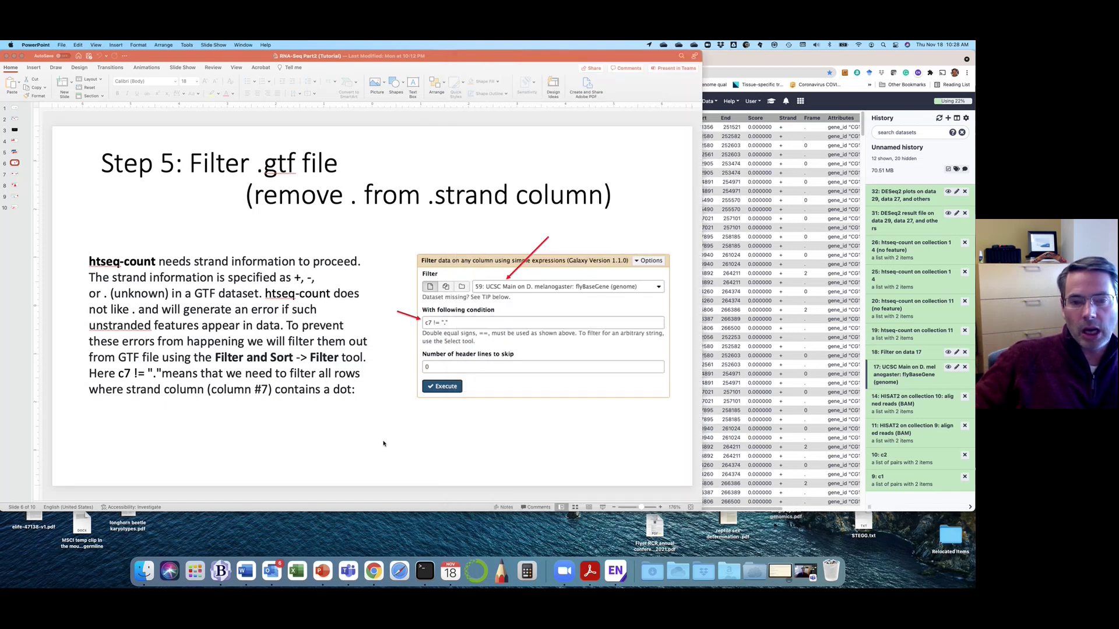
{"action": "left_click", "coordinate": [382, 445]}
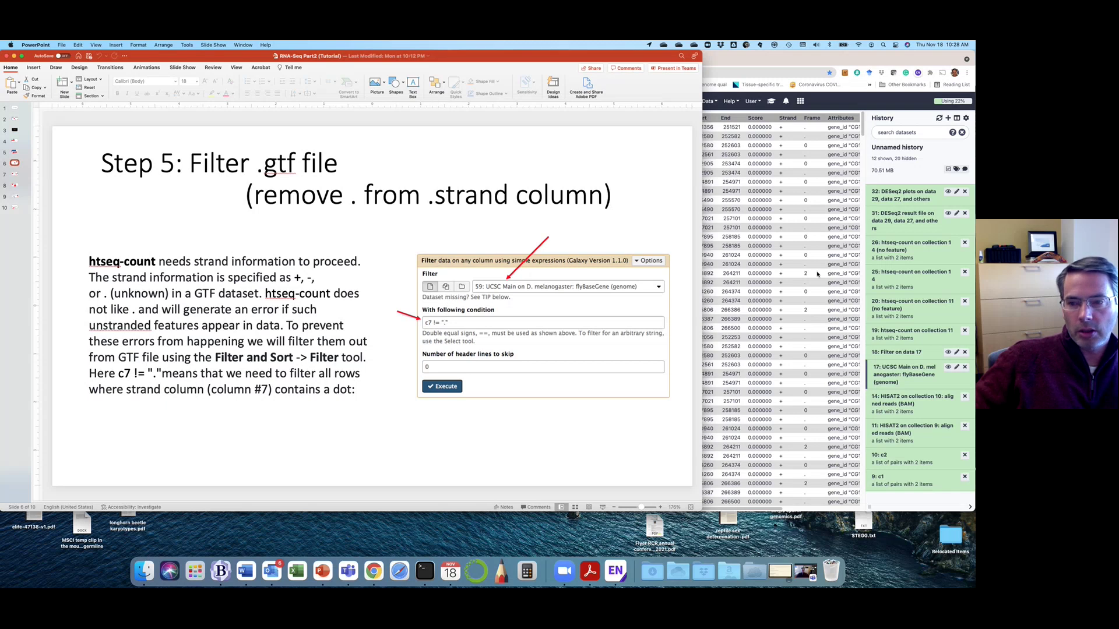
- Switch back to Galaxy in Chrome and open the Filter tool for data on any column from Filter and Sort
{"action": "key", "text": "super+Tab"}
{"action": "left_click", "coordinate": [499, 132]}
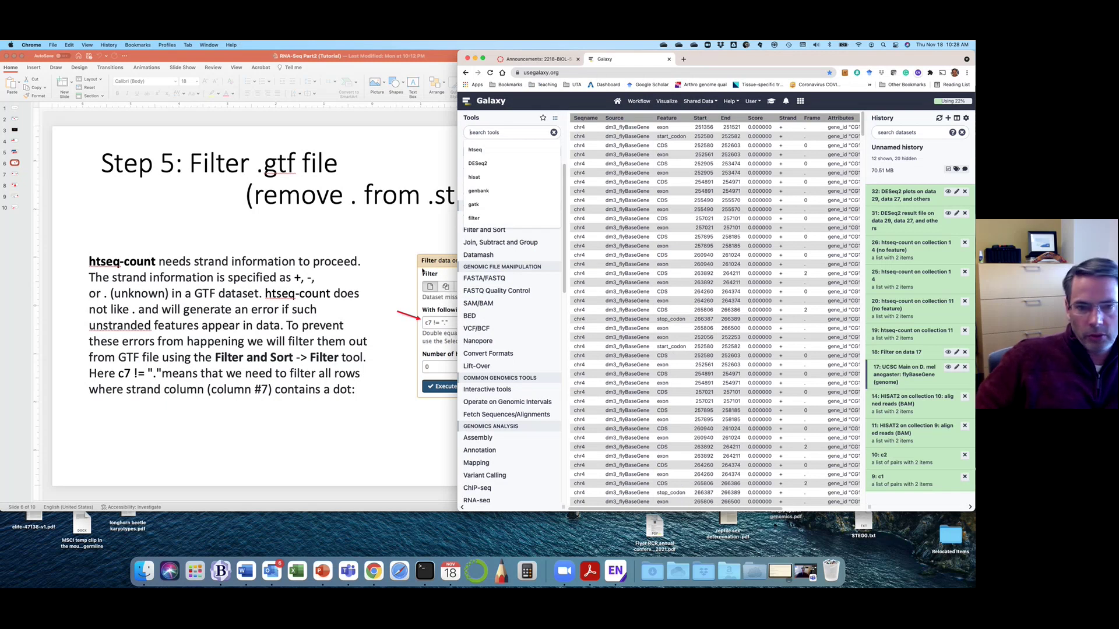
{"action": "left_click", "coordinate": [484, 230]}
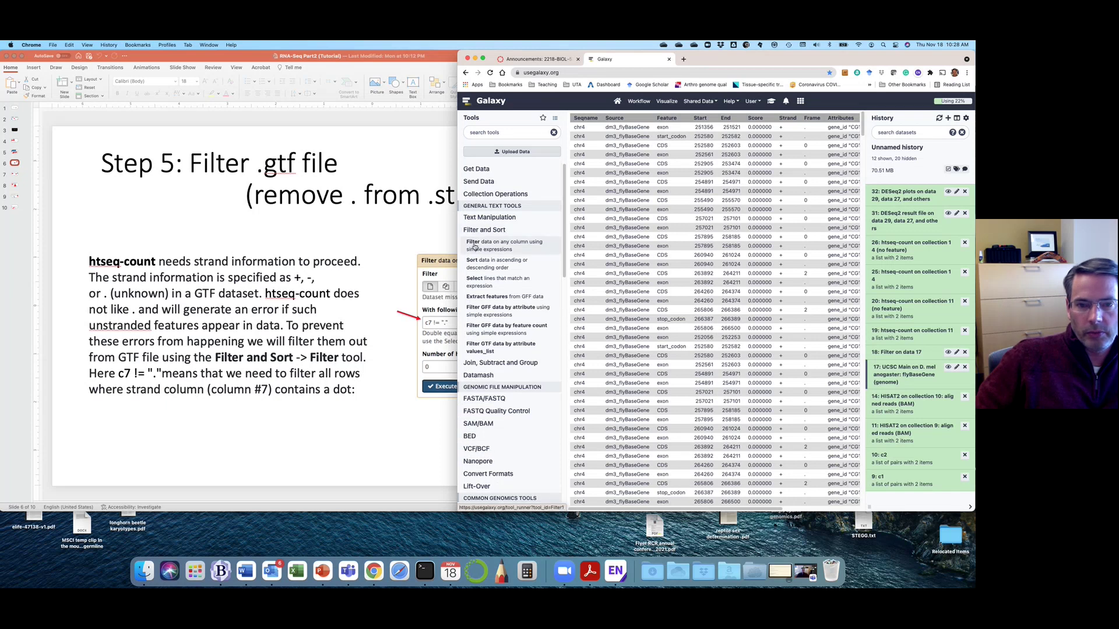
{"action": "left_click", "coordinate": [475, 247]}
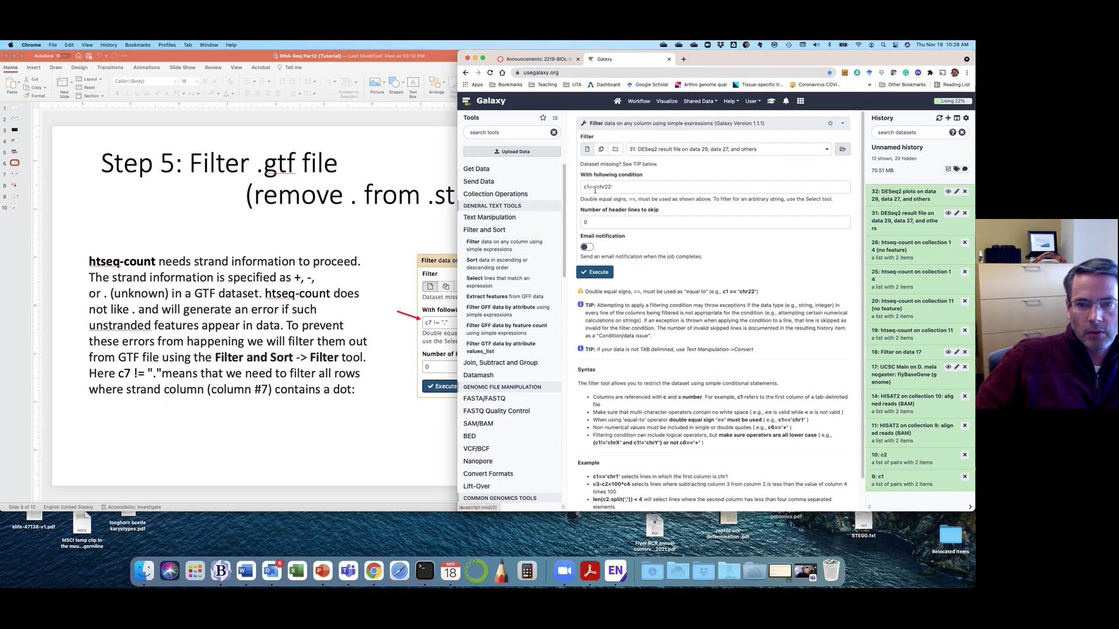
- Choose the single dataset 17: UCSC Main on D. melanogaster: flyBaseGene (genome) as the Filter input
{"action": "left_click", "coordinate": [616, 149]}
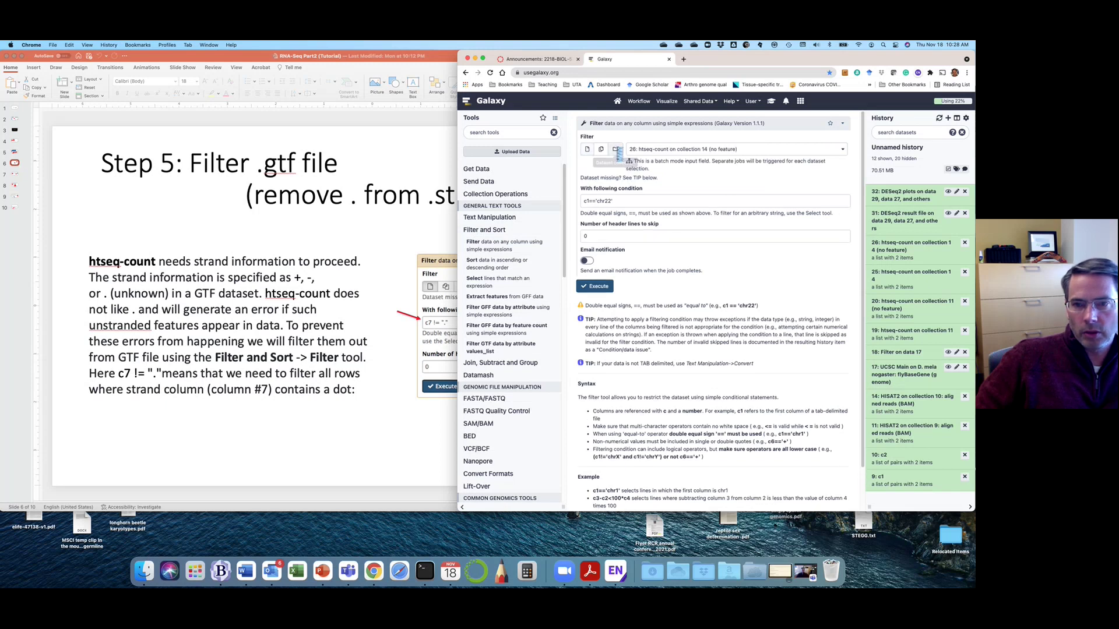
{"action": "left_click", "coordinate": [587, 149]}
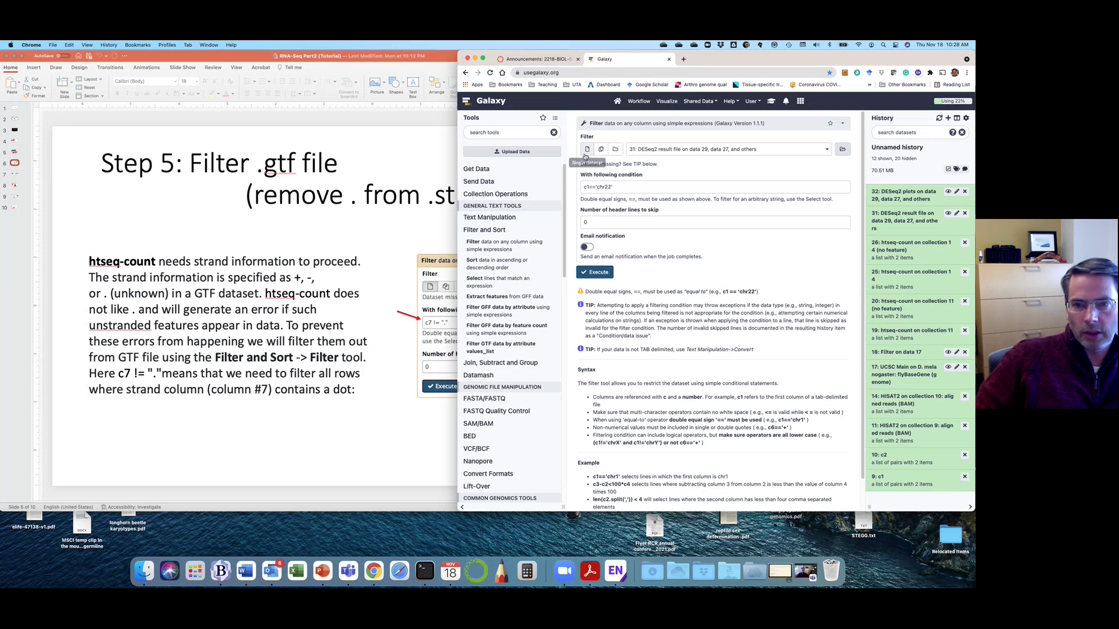
{"action": "left_click", "coordinate": [665, 150]}
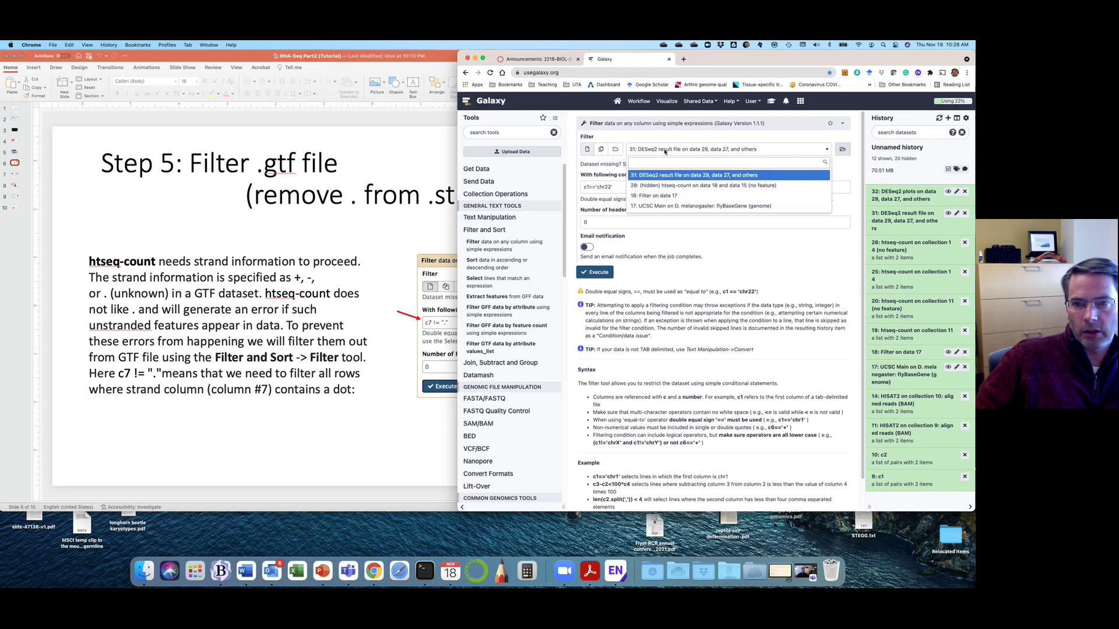
{"action": "left_click", "coordinate": [669, 207]}
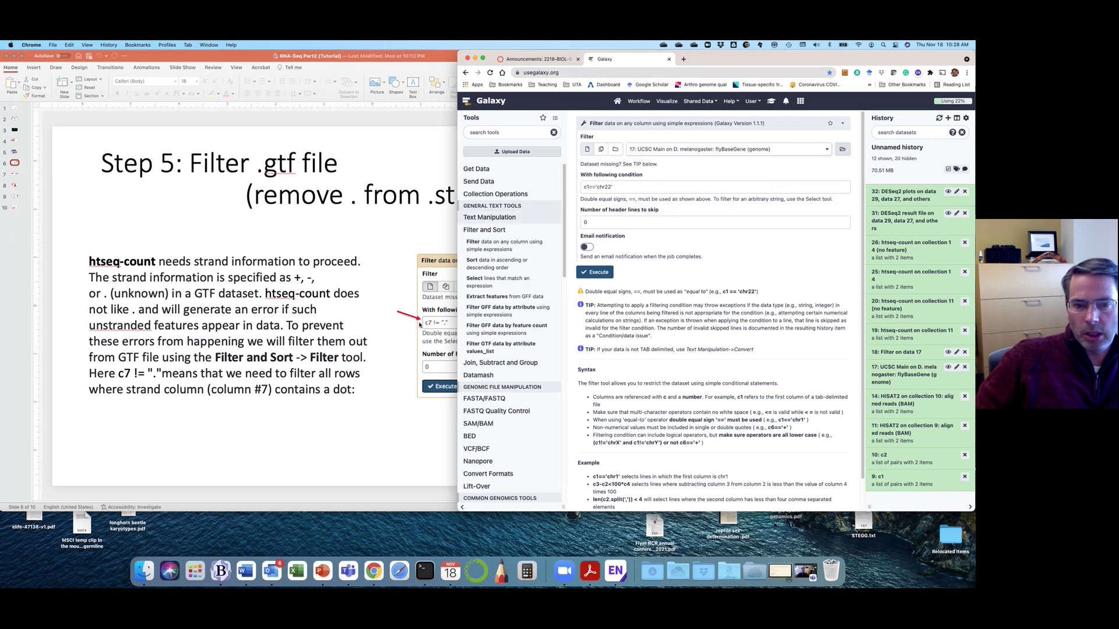
- Narrow the PowerPoint window beside Chrome and set the filter condition to c7 != "."
{"action": "left_click", "coordinate": [450, 221]}
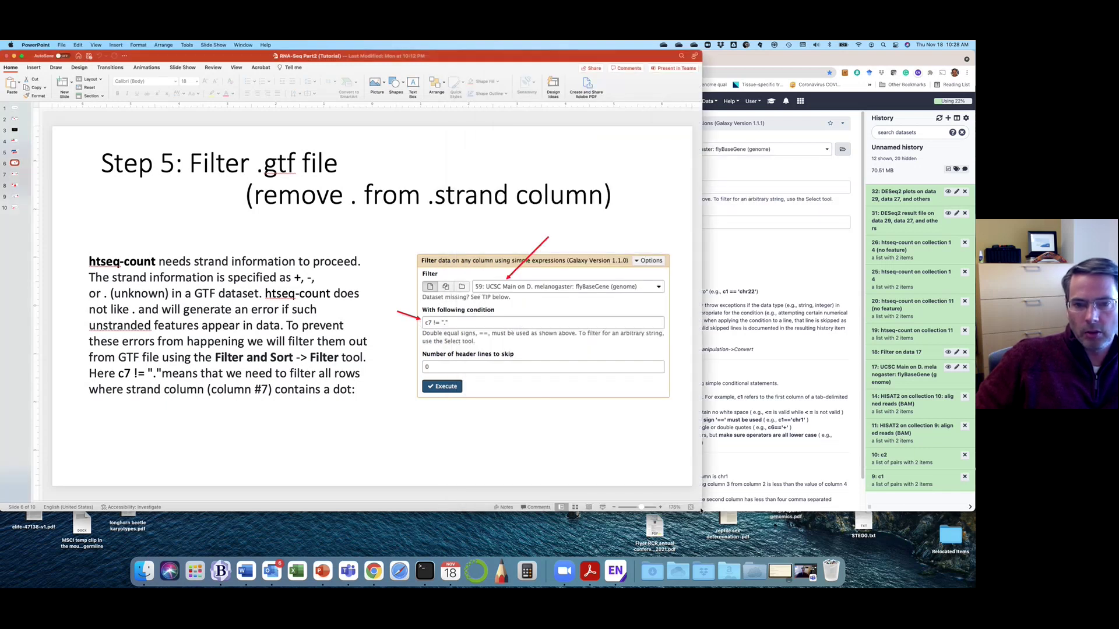
{"action": "left_click_drag", "start_coordinate": [702, 511], "coordinate": [458, 506]}
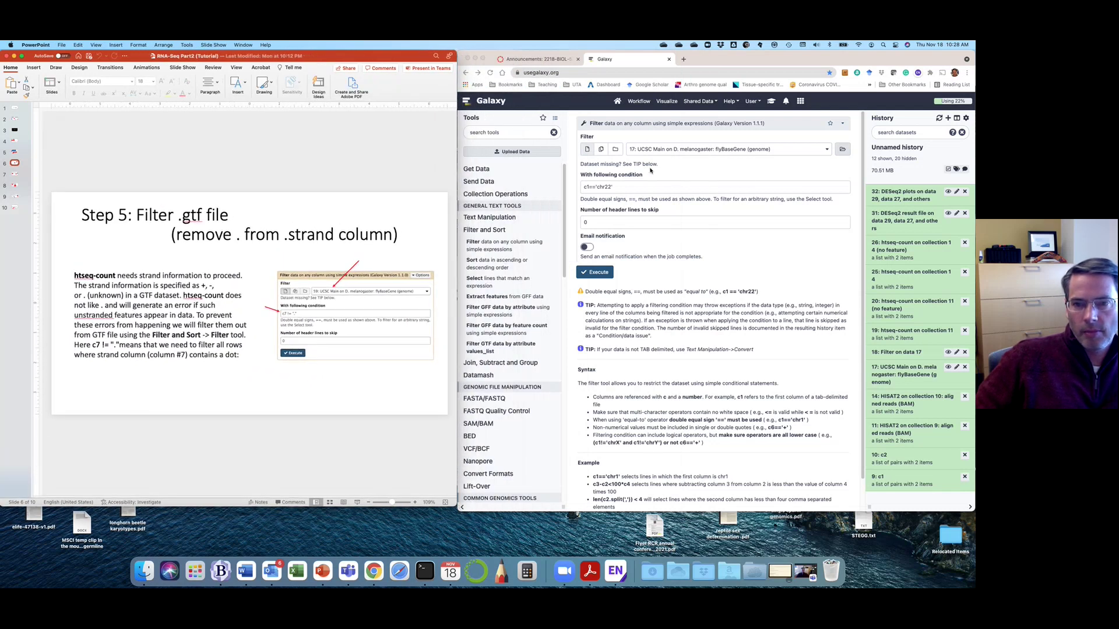
{"action": "left_click", "coordinate": [641, 183]}
{"action": "triple_click", "coordinate": [641, 185]}
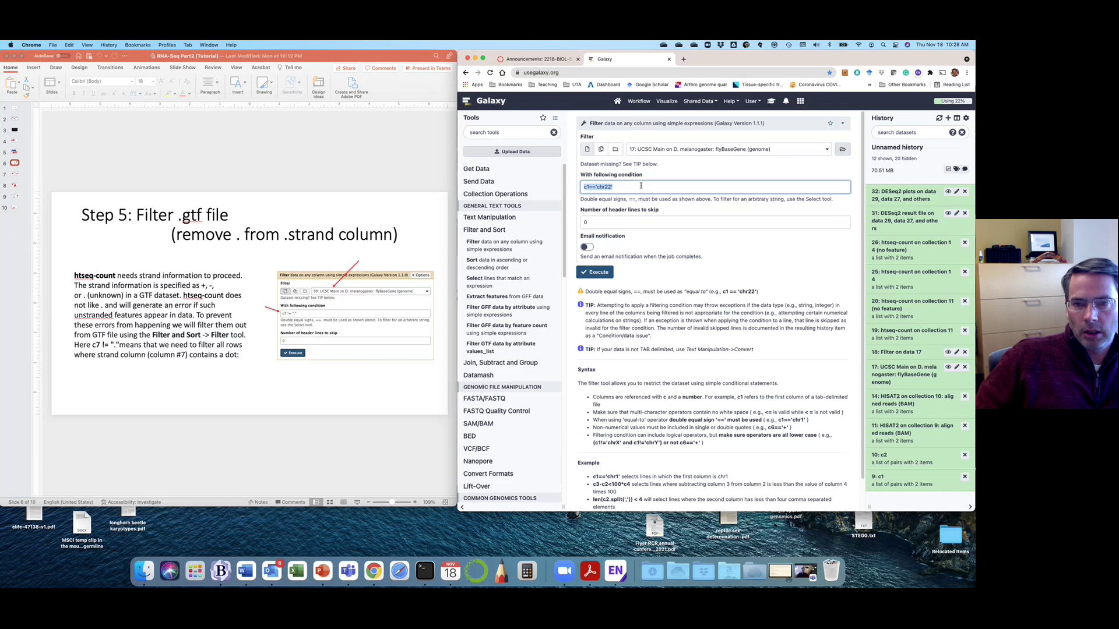
{"action": "type", "text": "c7 != \"."}
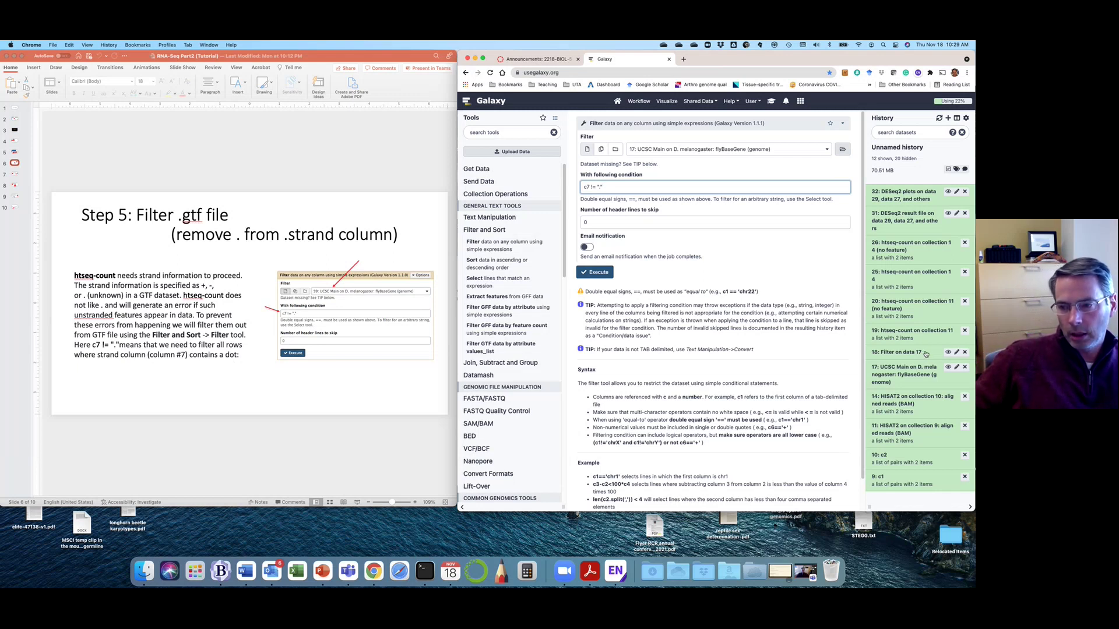
- Inspect the details of history item 18, Filter on data 17, and open its attributes at the name
{"action": "left_click", "coordinate": [924, 354]}
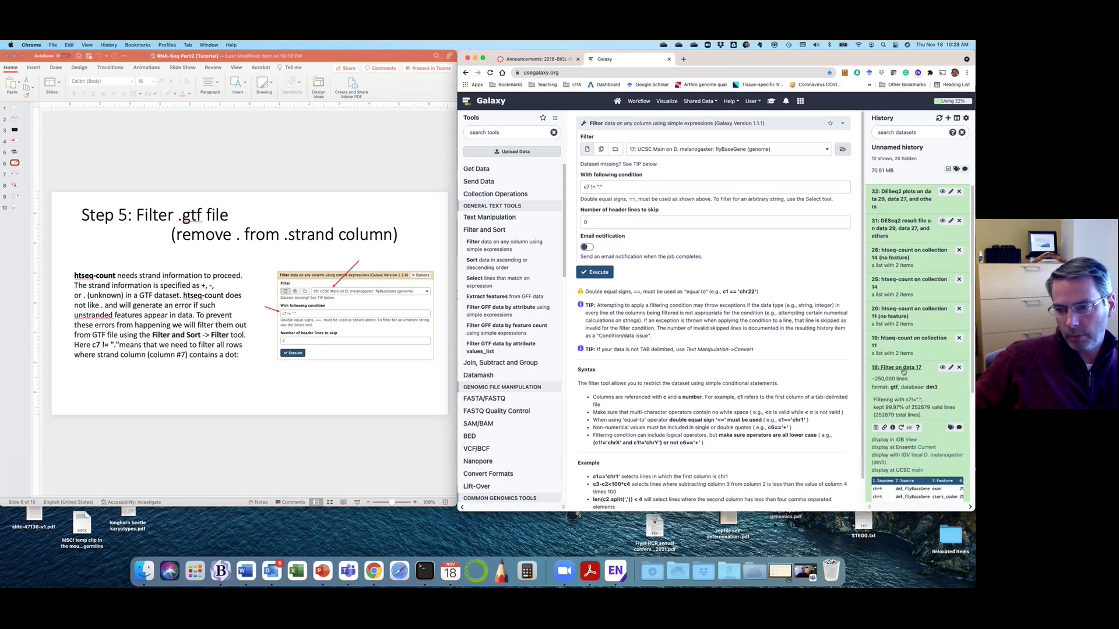
{"action": "left_click", "coordinate": [902, 369]}
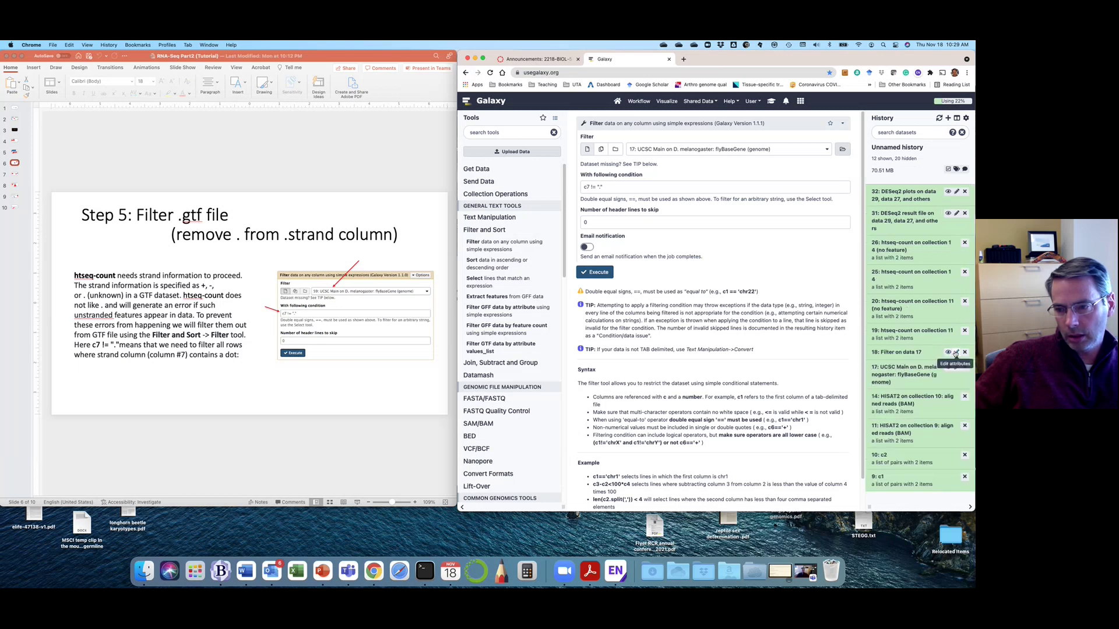
{"action": "left_click", "coordinate": [955, 354]}
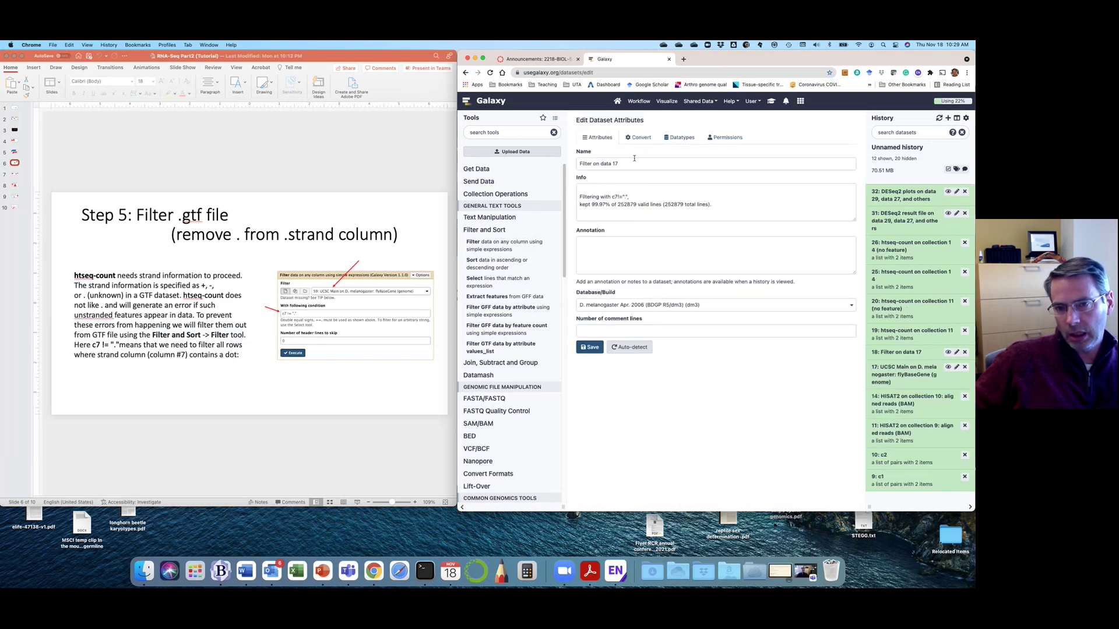
{"action": "left_click", "coordinate": [633, 162]}
{"action": "key", "text": "super+a"}
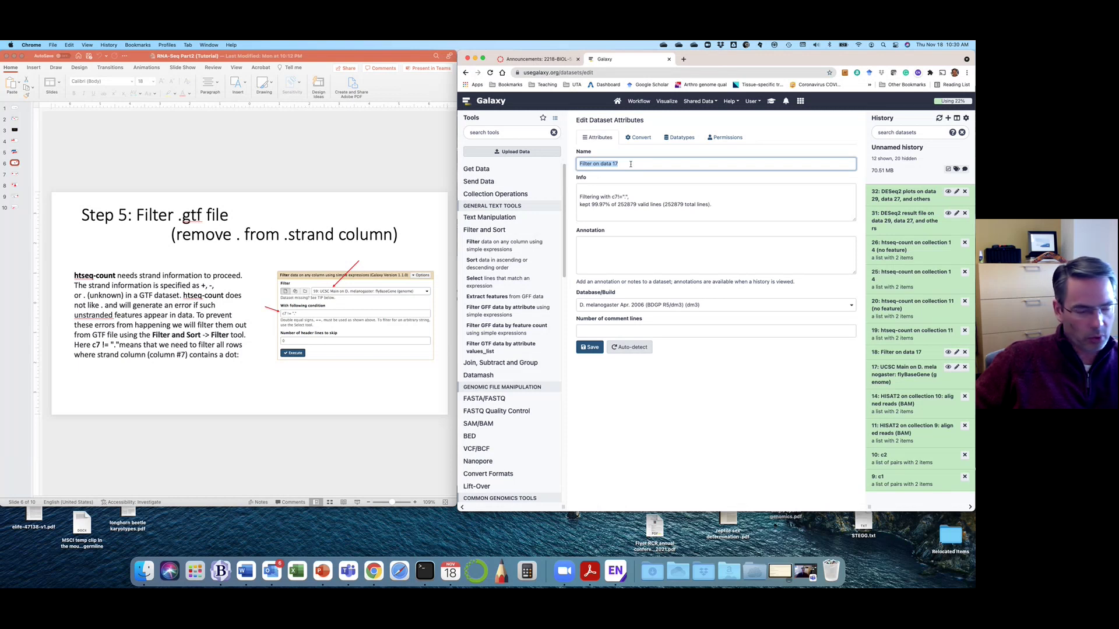
{"action": "left_click", "coordinate": [632, 180]}
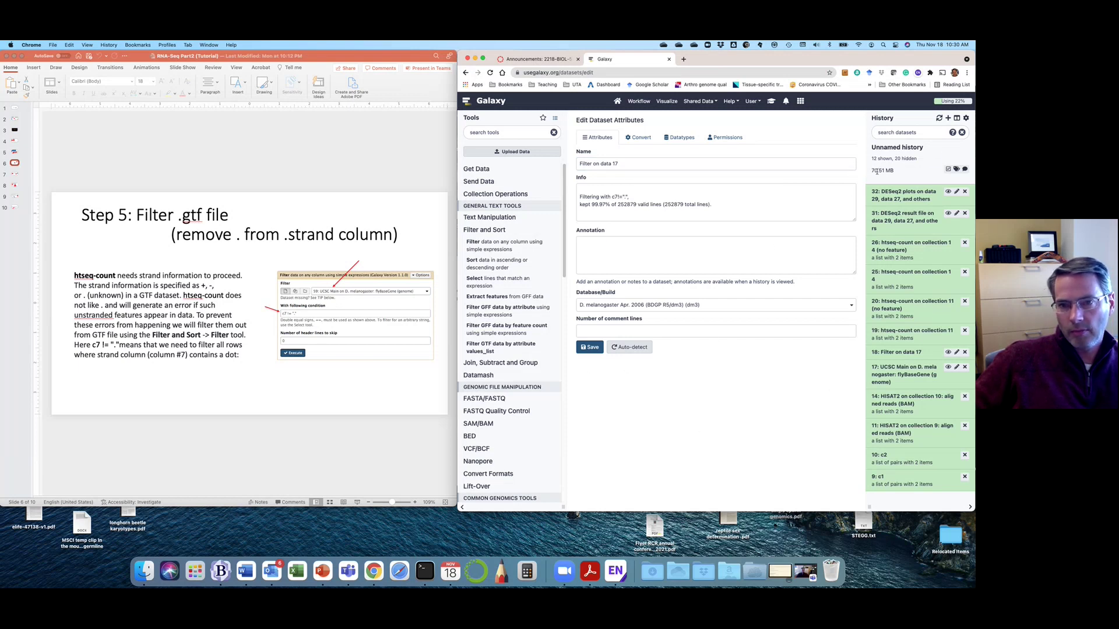
- Display the Step 6: Count reads using htseq-count slide in PowerPoint and return to Galaxy in Chrome
{"action": "left_click", "coordinate": [223, 436]}
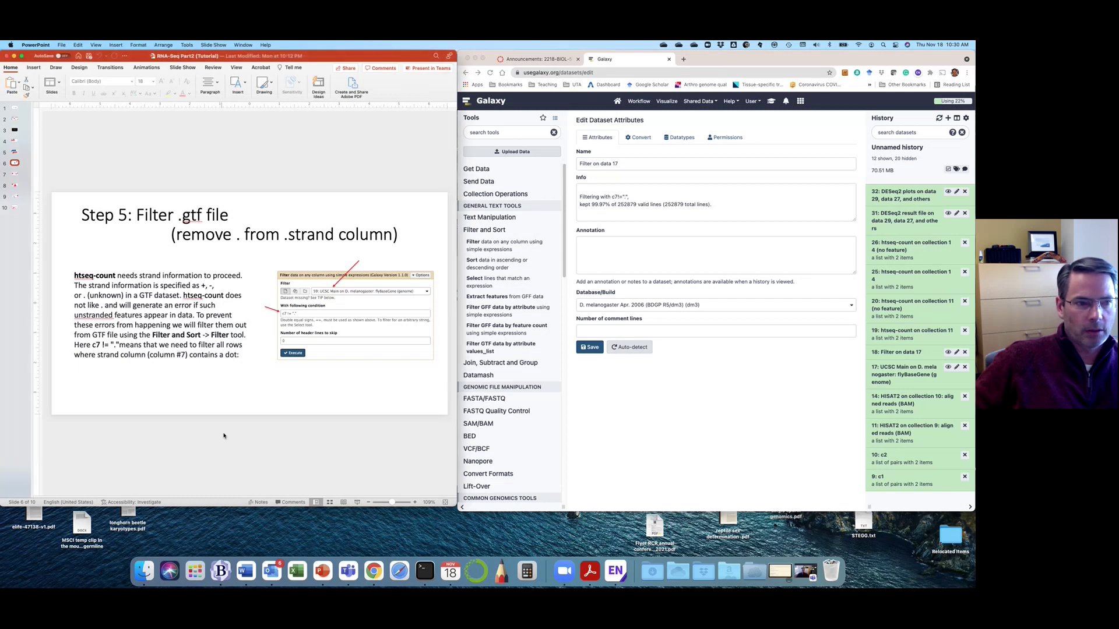
{"action": "left_click", "coordinate": [14, 174]}
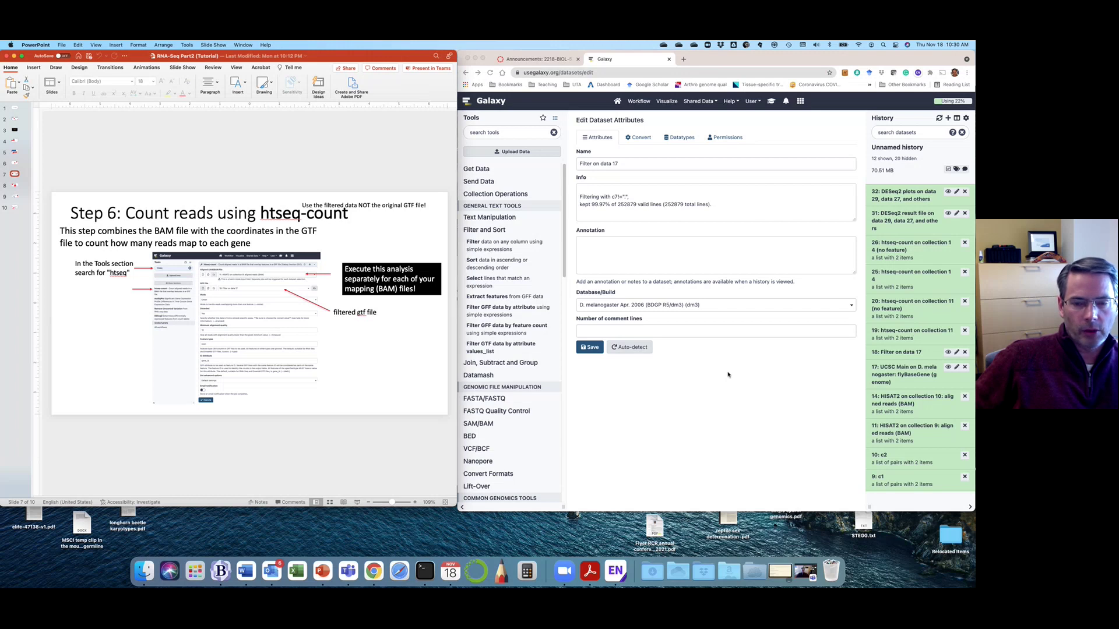
{"action": "left_click", "coordinate": [505, 133]}
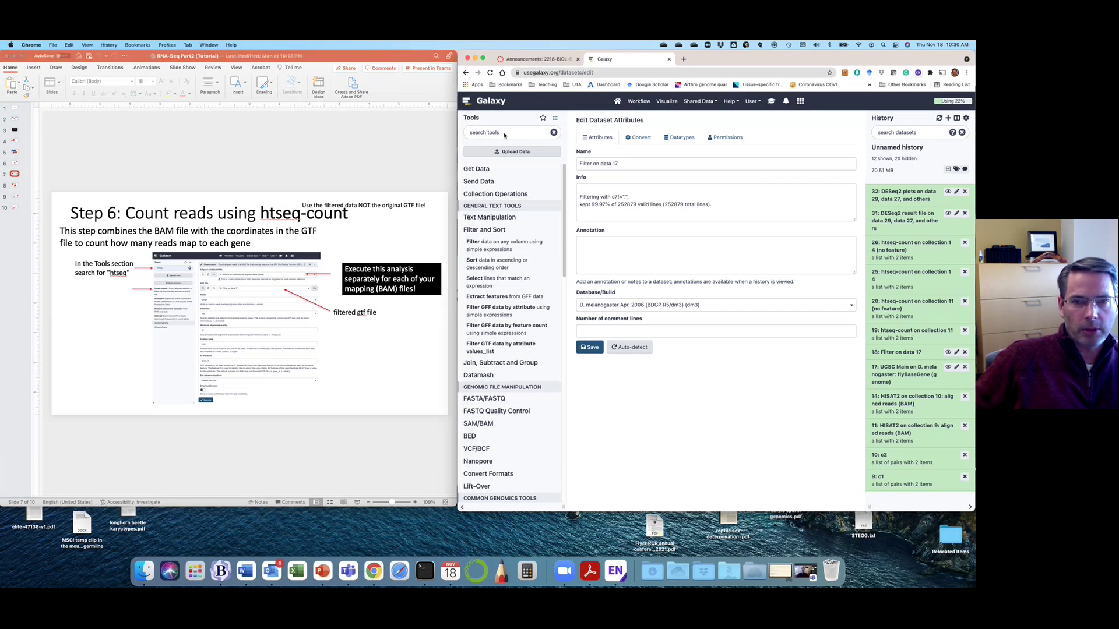
- Search the Galaxy tools for htseq and open the htseq-count tool
{"action": "left_click", "coordinate": [498, 133]}
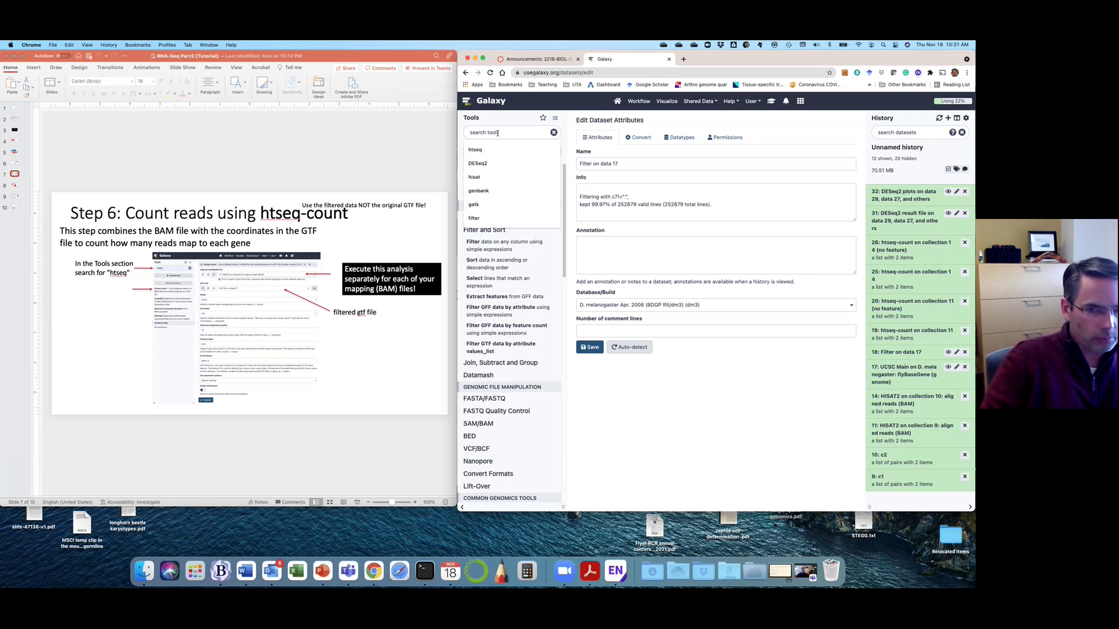
{"action": "left_click", "coordinate": [475, 151]}
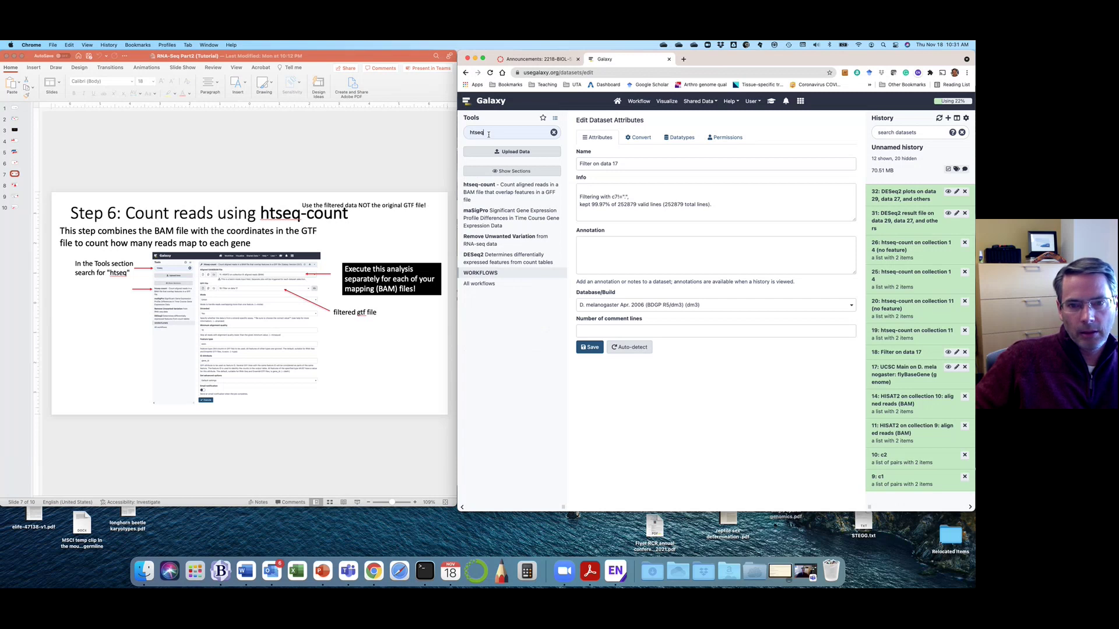
{"action": "left_click", "coordinate": [479, 186]}
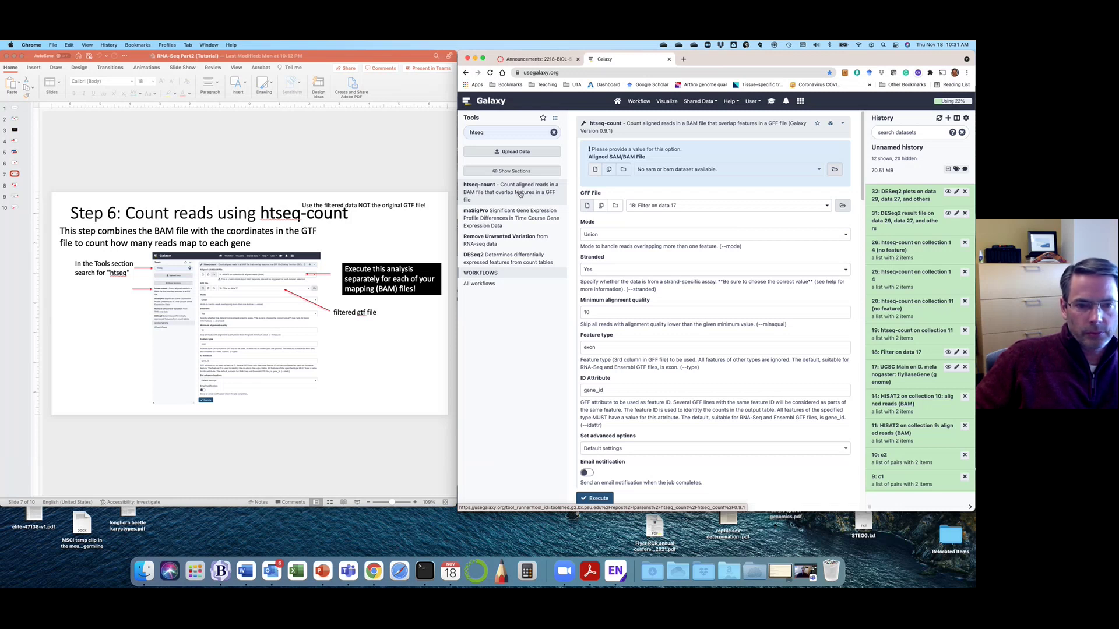
- Set the Aligned SAM/BAM File input to a dataset collection and choose 11: HISAT2 on collection 9: aligned reads (BAM)
{"action": "left_click", "coordinate": [637, 206]}
{"action": "key", "text": "Escape"}
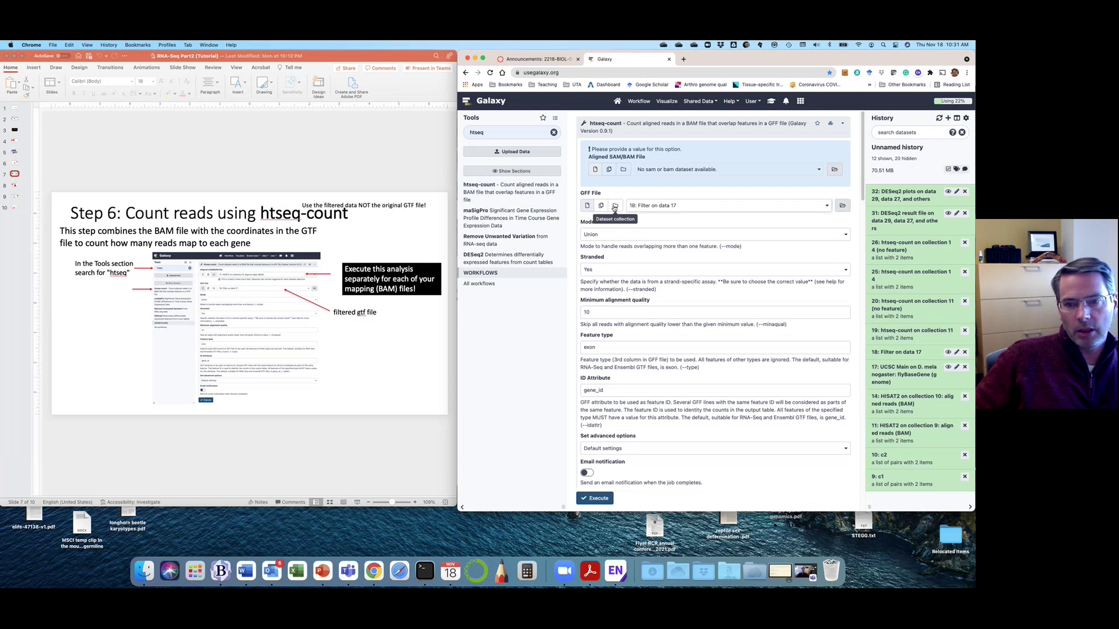
{"action": "left_click", "coordinate": [615, 207]}
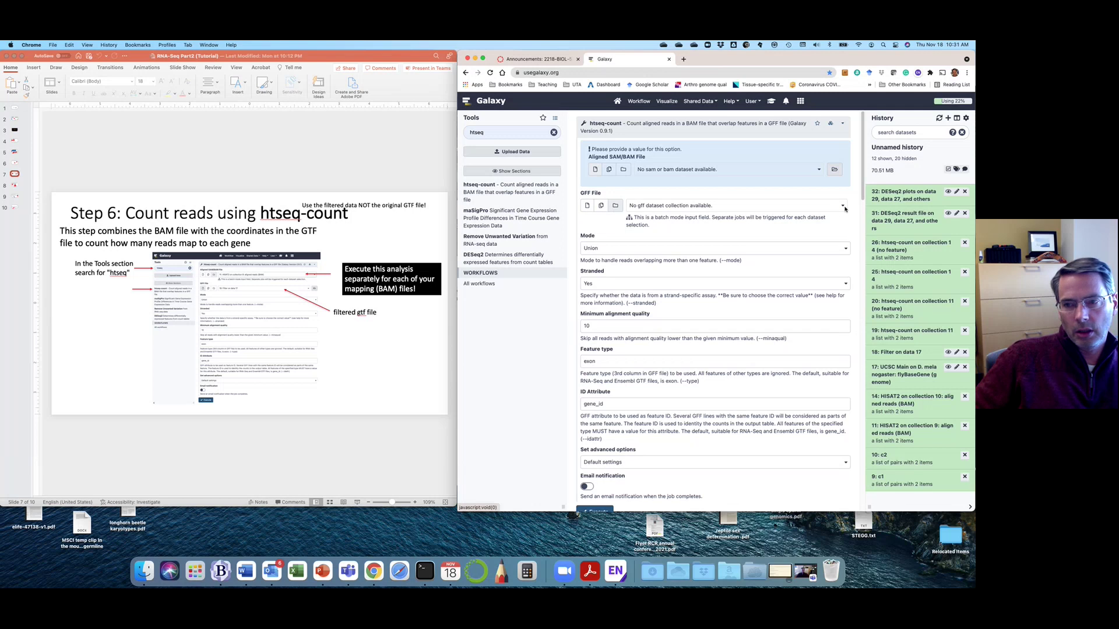
{"action": "left_click", "coordinate": [624, 169]}
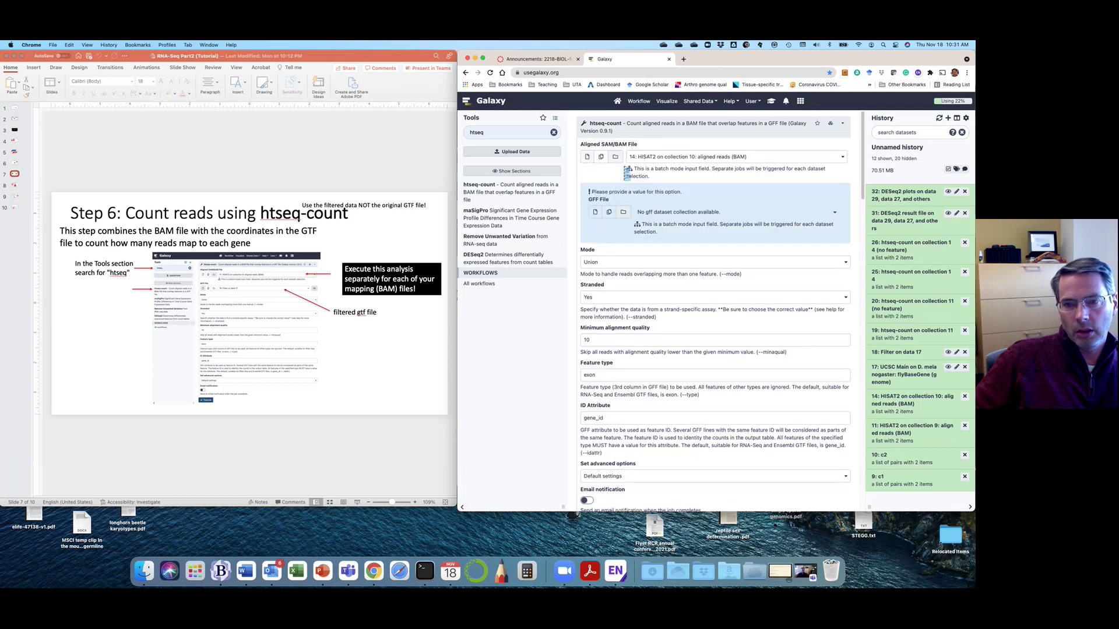
{"action": "left_click", "coordinate": [648, 157]}
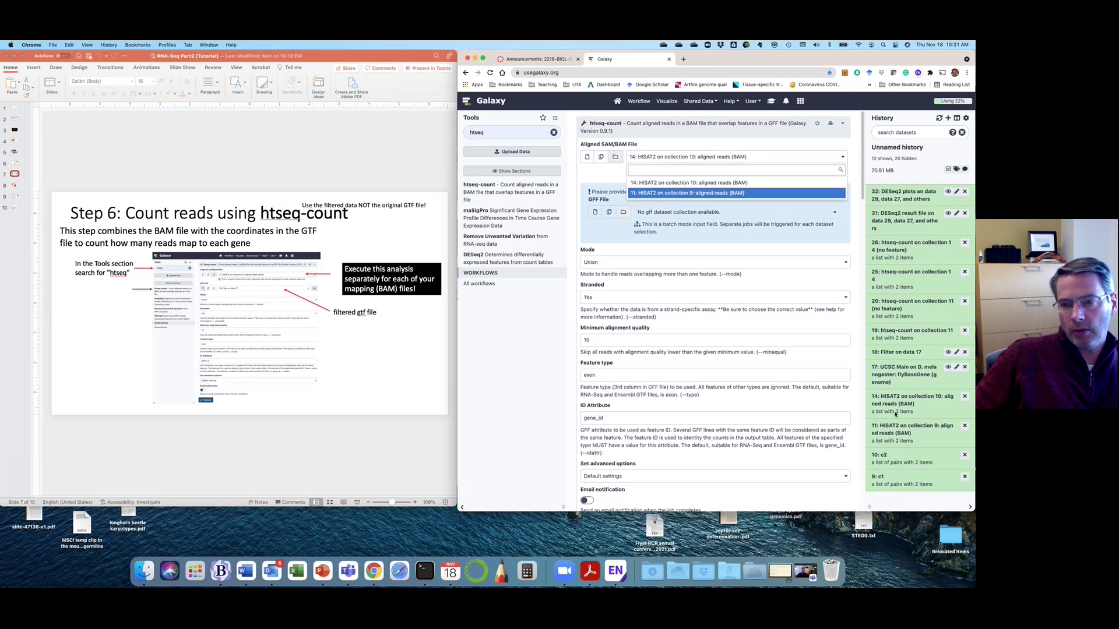
{"action": "left_click", "coordinate": [618, 165]}
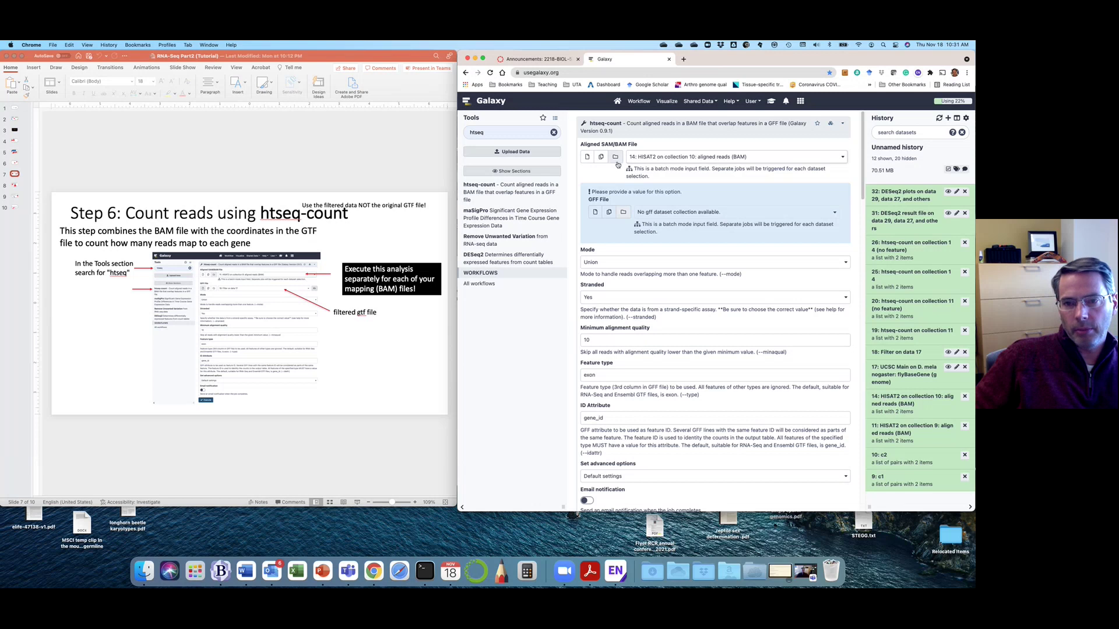
{"action": "left_click", "coordinate": [655, 161]}
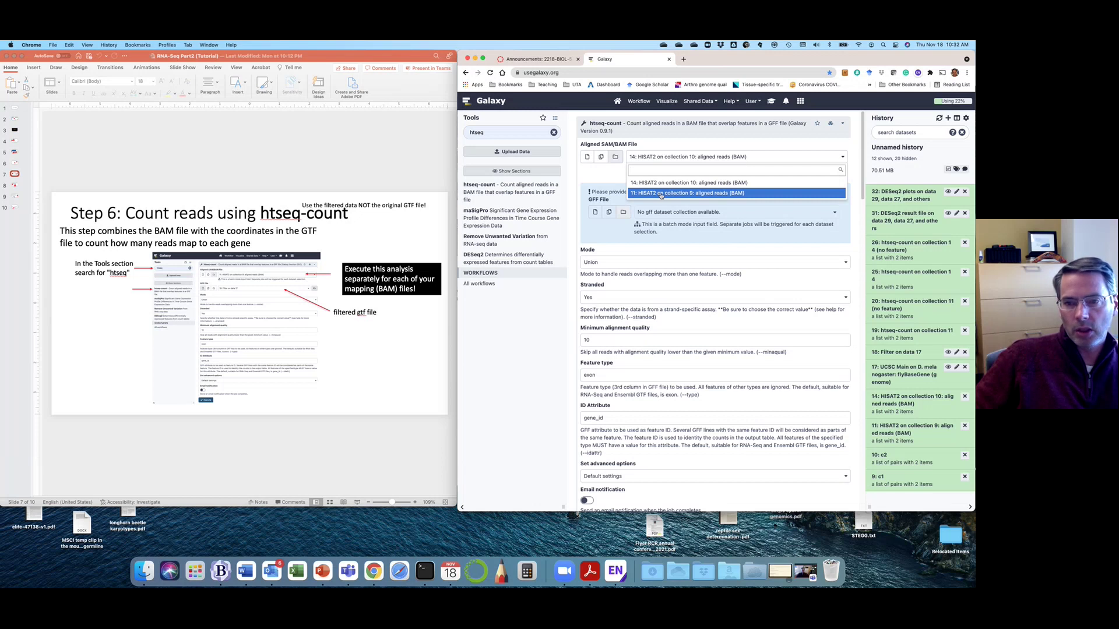
{"action": "left_click", "coordinate": [660, 195]}
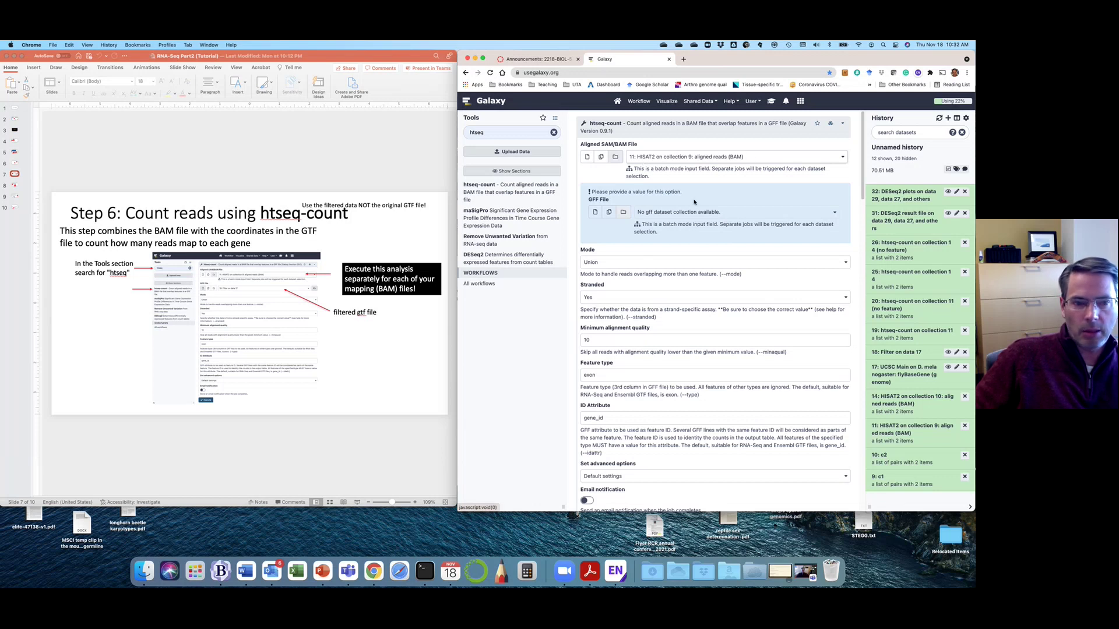
- Set the GFF File input to a single dataset, using 18: Filter on data 17
{"action": "left_click", "coordinate": [595, 211]}
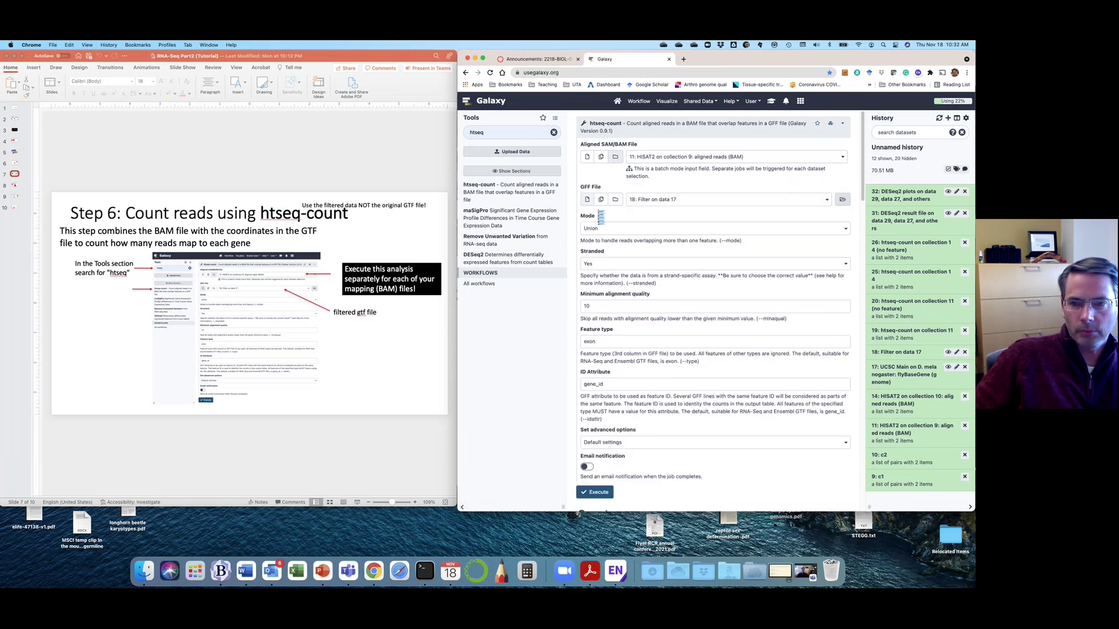
{"action": "left_click", "coordinate": [657, 200]}
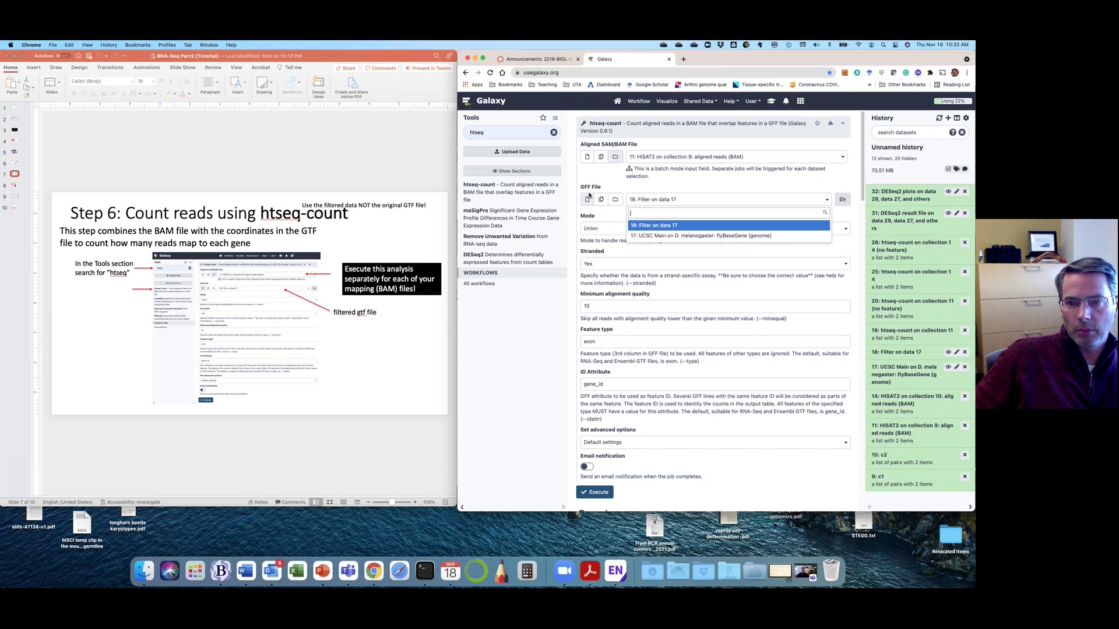
{"action": "left_click", "coordinate": [587, 200]}
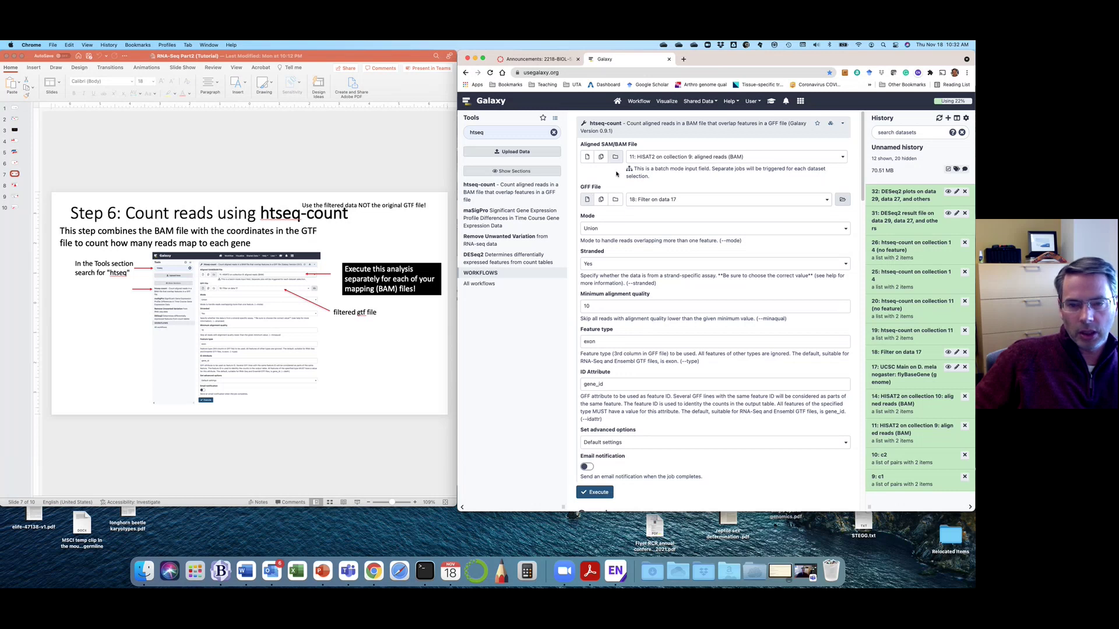
{"action": "left_click", "coordinate": [653, 201]}
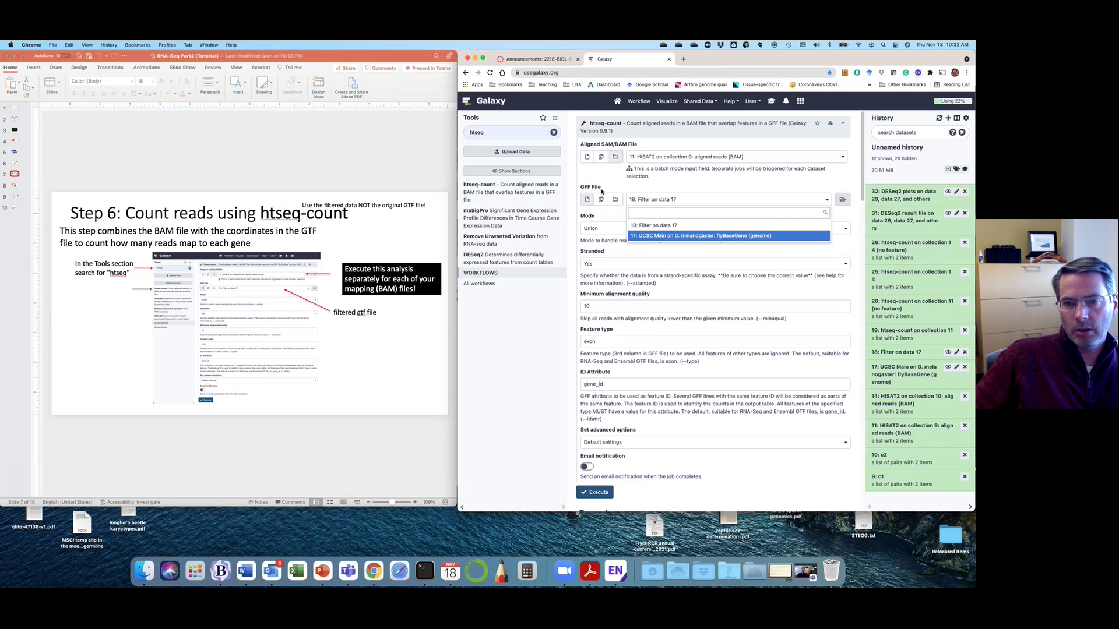
{"action": "left_click", "coordinate": [616, 200]}
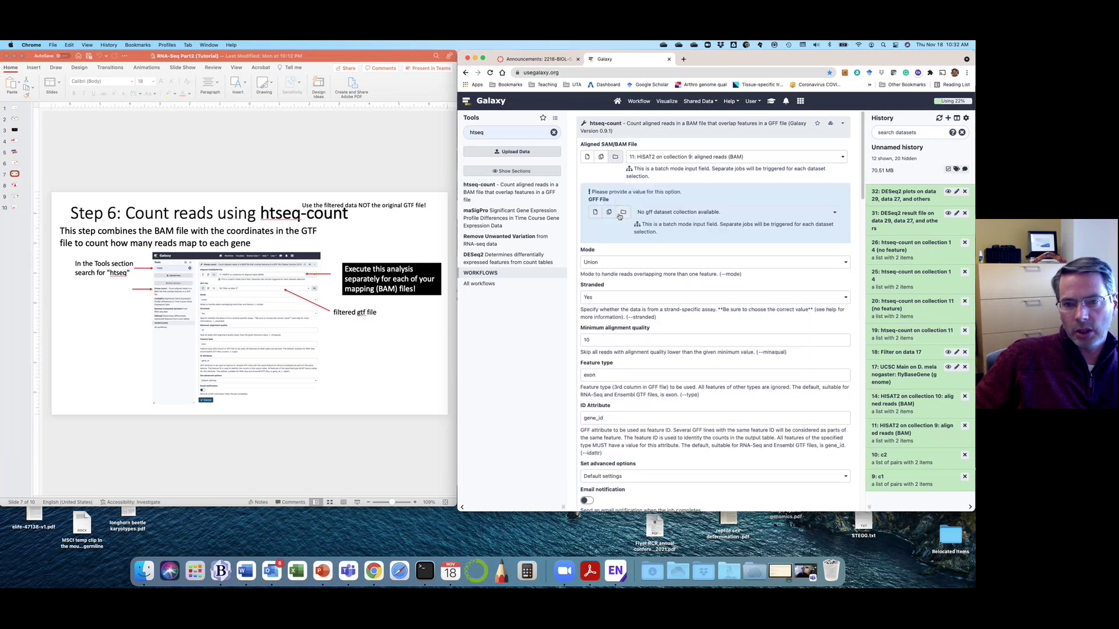
{"action": "left_click", "coordinate": [596, 213]}
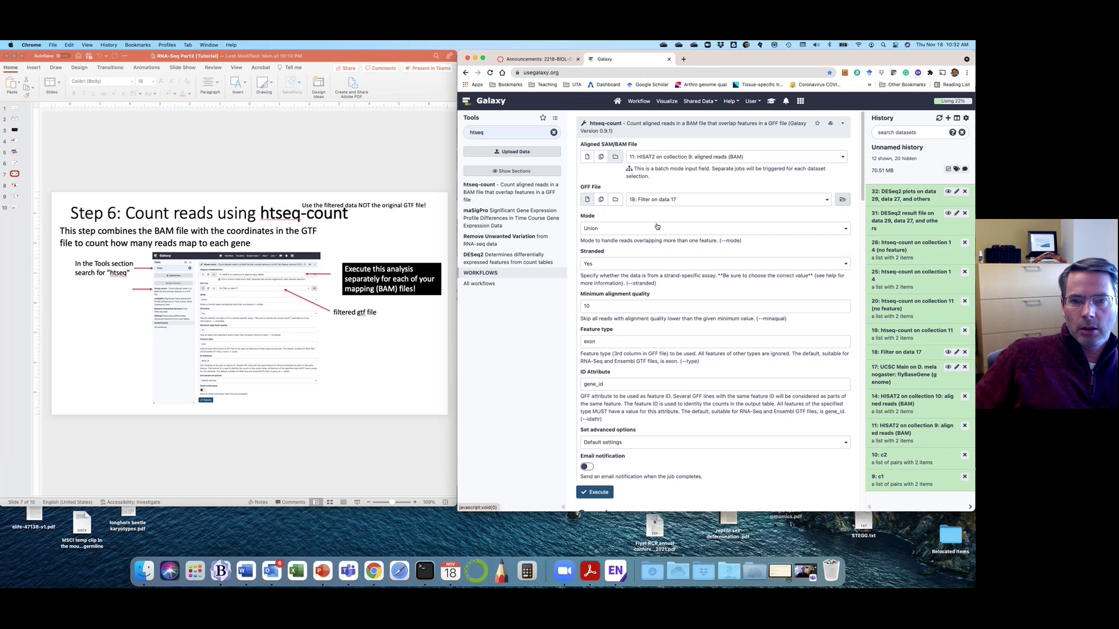
- Show the advanced options of htseq-count and inspect the choices for Additional BAM Output
{"action": "scroll", "coordinate": [657, 227], "scroll_direction": "down", "scroll_amount": 1}
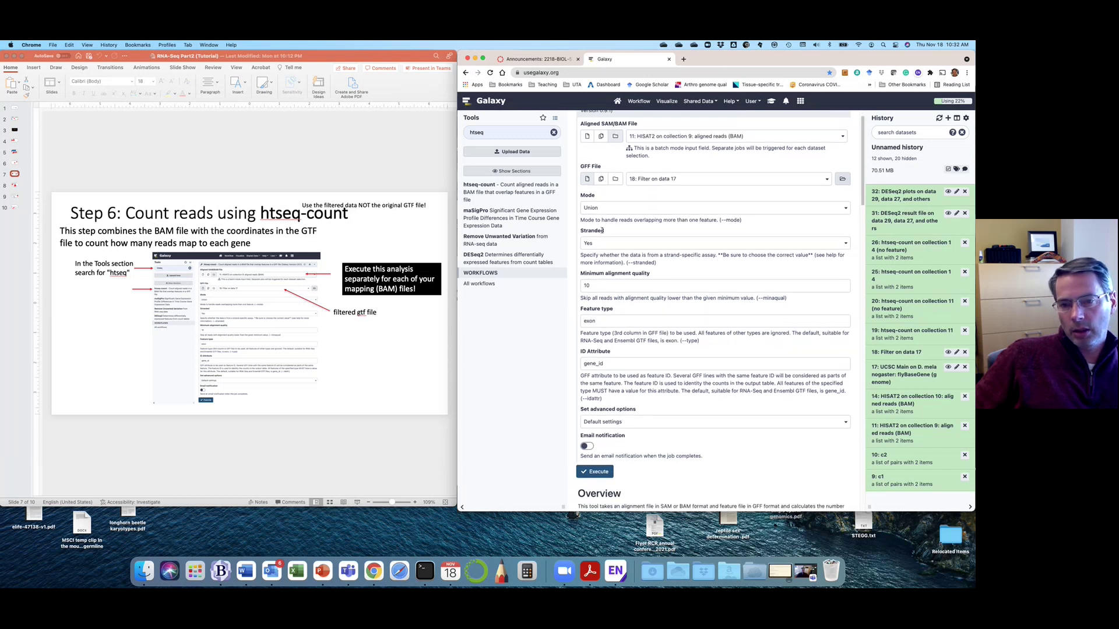
{"action": "scroll", "coordinate": [600, 228], "scroll_direction": "down", "scroll_amount": 3}
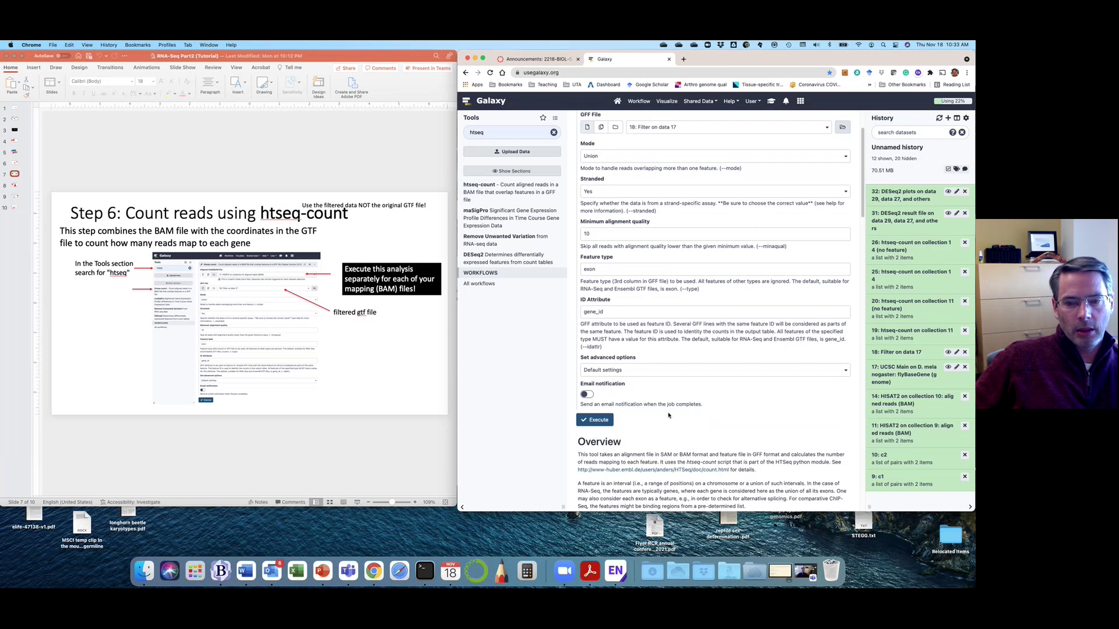
{"action": "left_click", "coordinate": [669, 371]}
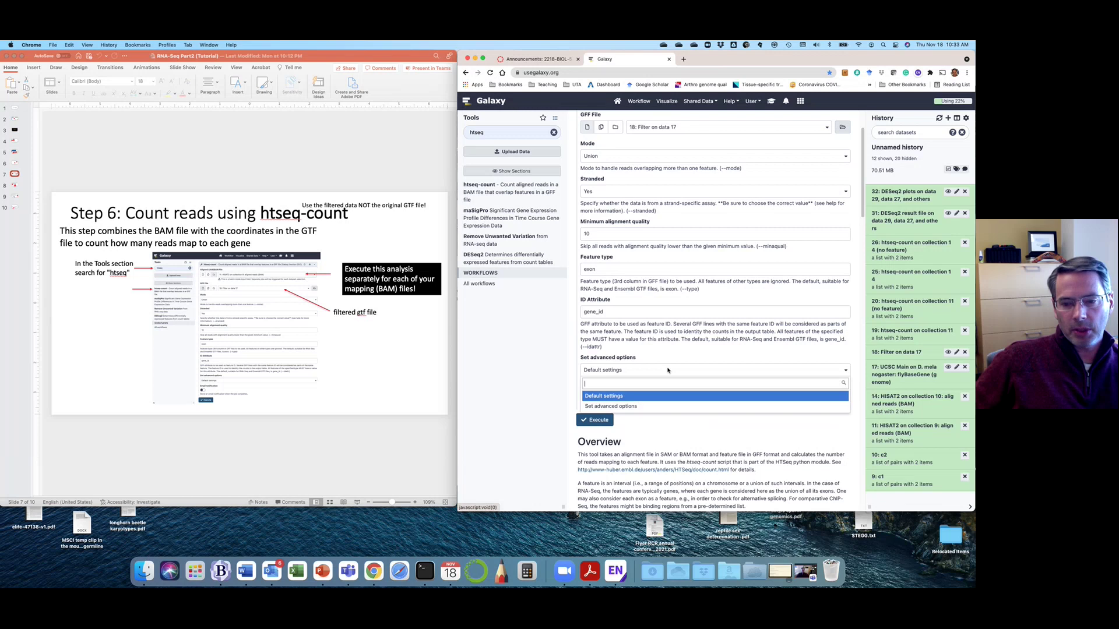
{"action": "left_click", "coordinate": [656, 406]}
{"action": "scroll", "coordinate": [663, 398], "scroll_direction": "down", "scroll_amount": 2}
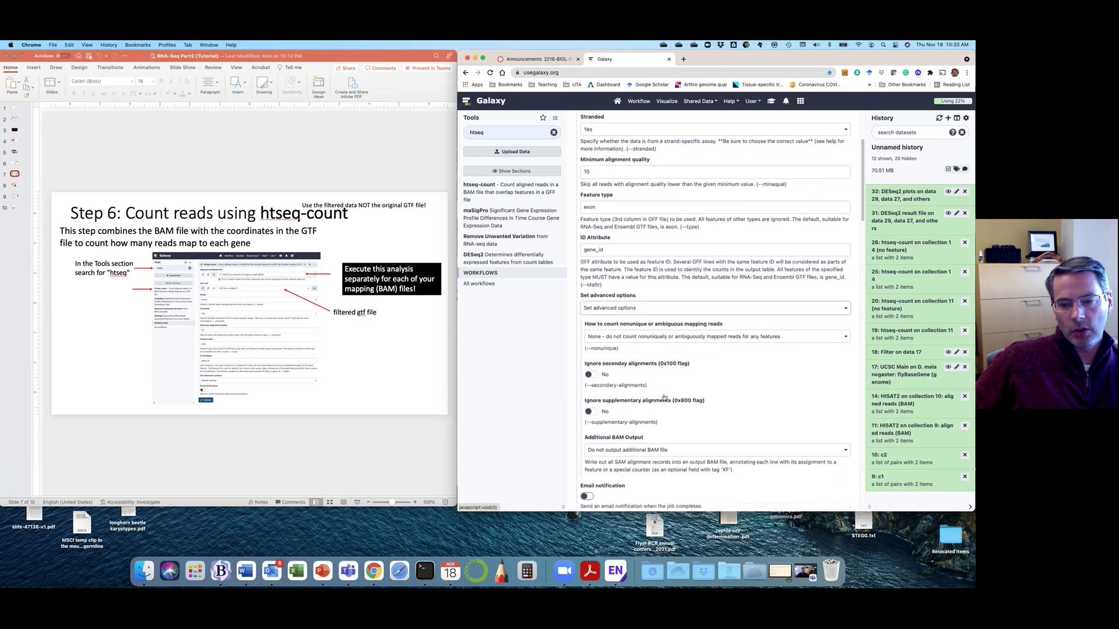
{"action": "scroll", "coordinate": [663, 397], "scroll_direction": "down", "scroll_amount": 3}
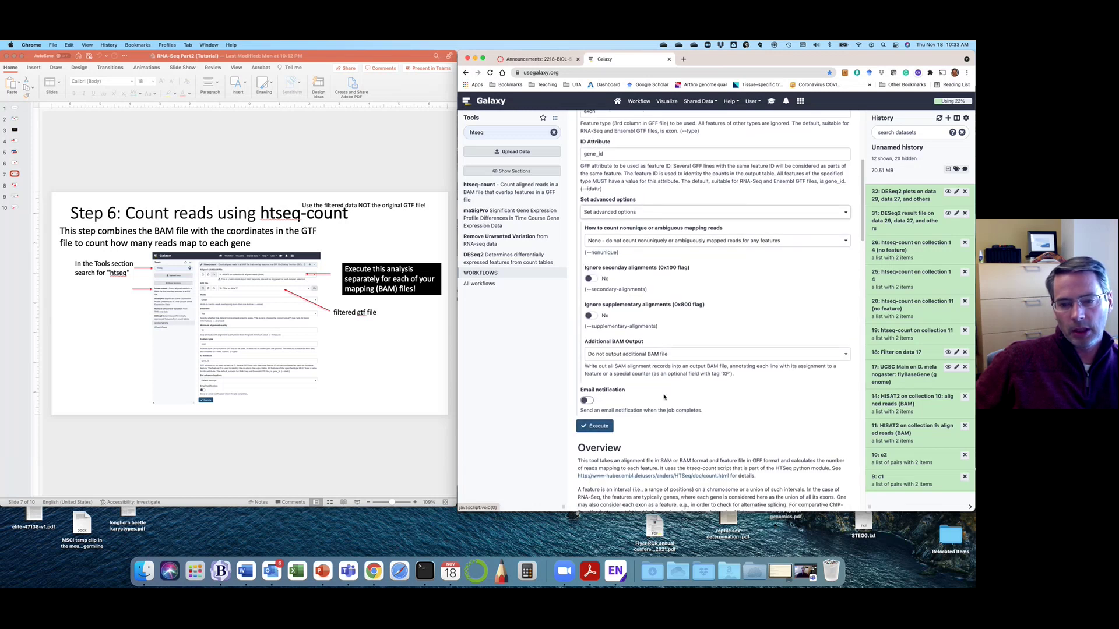
{"action": "scroll", "coordinate": [663, 397], "scroll_direction": "down", "scroll_amount": 1}
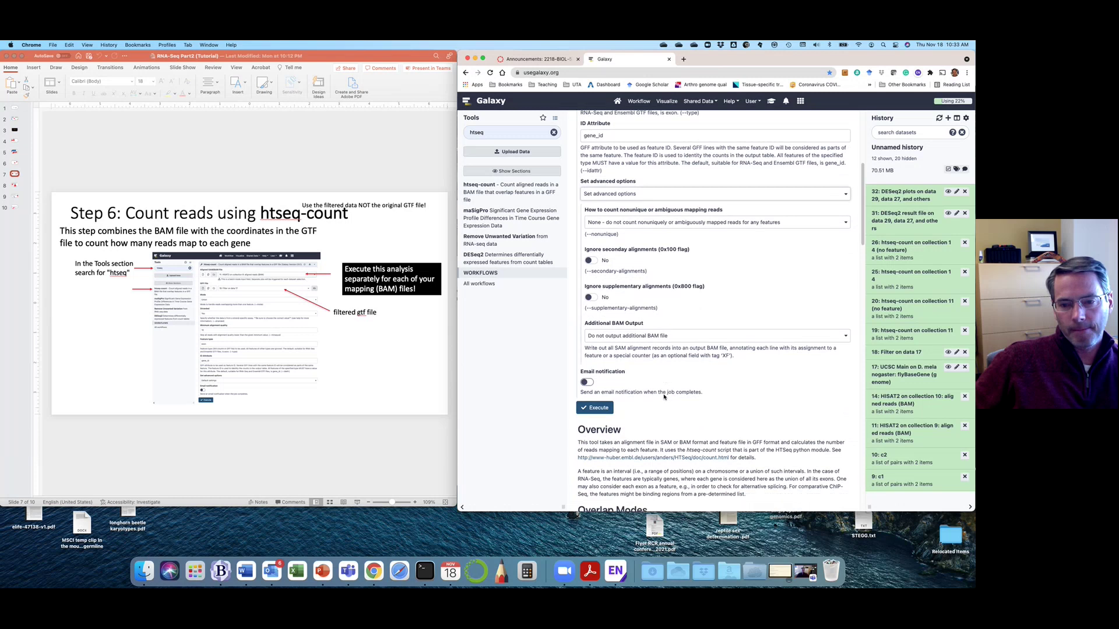
{"action": "left_click", "coordinate": [654, 334]}
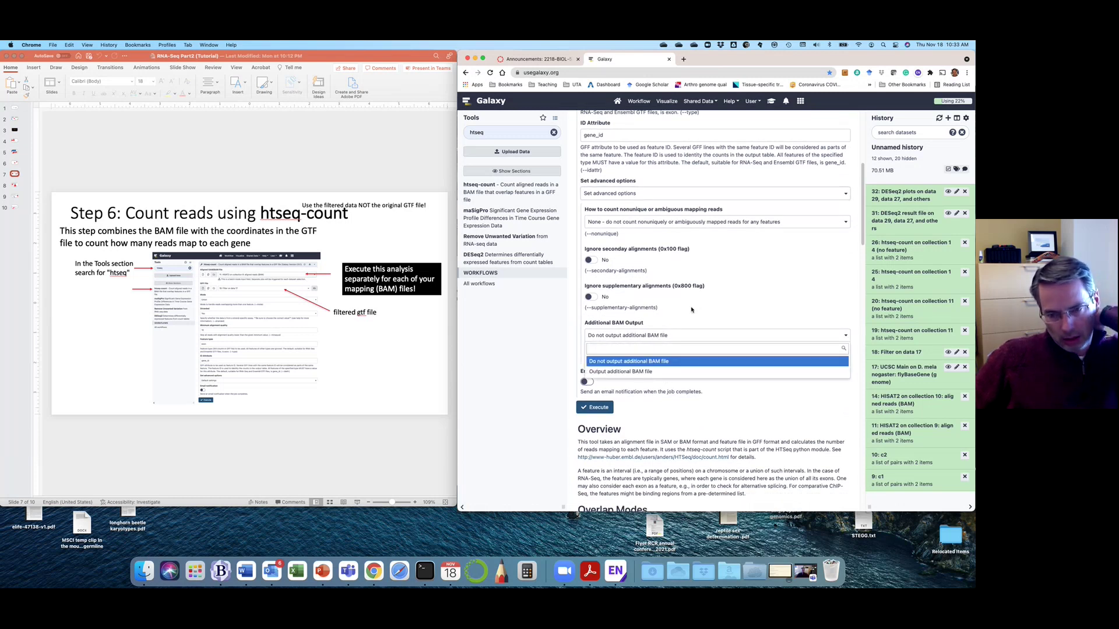
{"action": "left_click", "coordinate": [720, 307]}
- Examine the Overlap Modes help and the figure comparing union, intersection_strict and intersection_nonempty
{"action": "scroll", "coordinate": [702, 414], "scroll_direction": "down", "scroll_amount": 12}
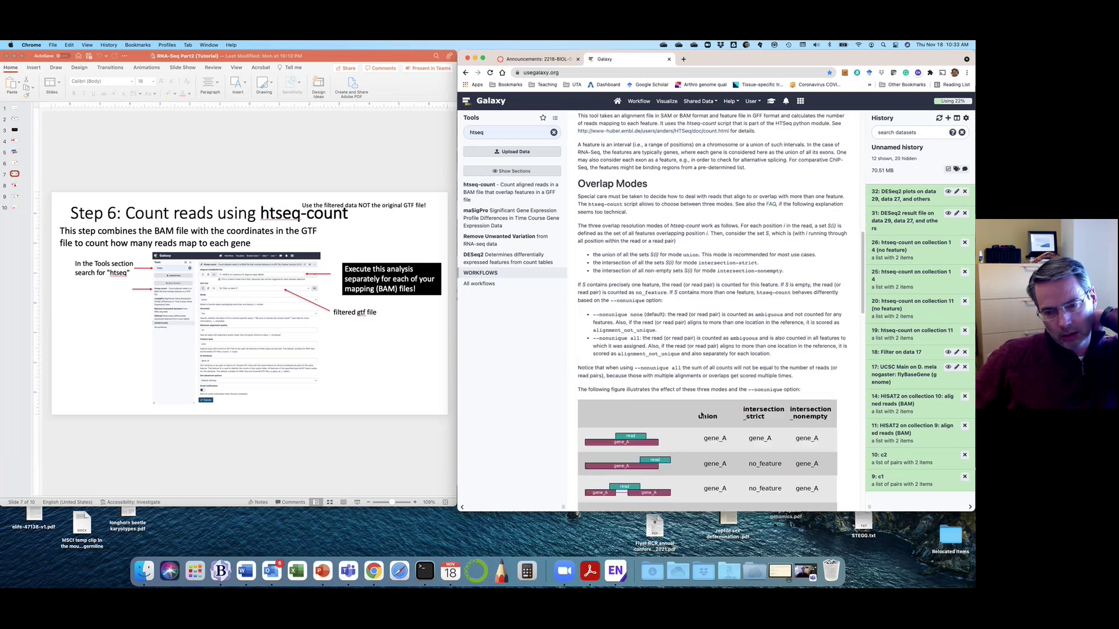
{"action": "scroll", "coordinate": [702, 414], "scroll_direction": "down", "scroll_amount": 5}
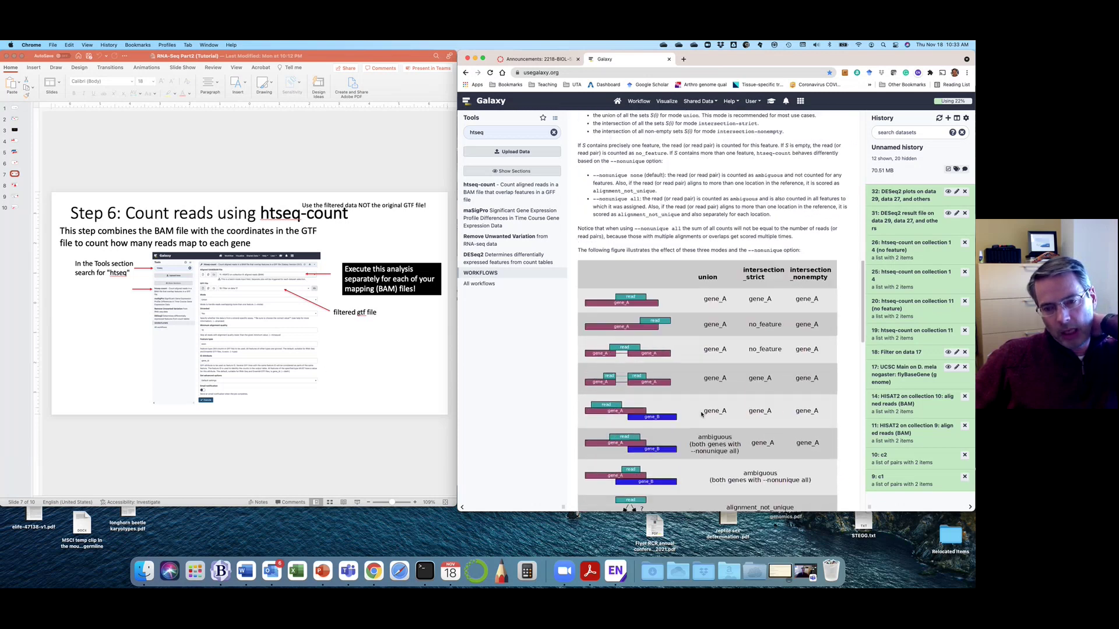
{"action": "scroll", "coordinate": [701, 414], "scroll_direction": "down", "scroll_amount": 2}
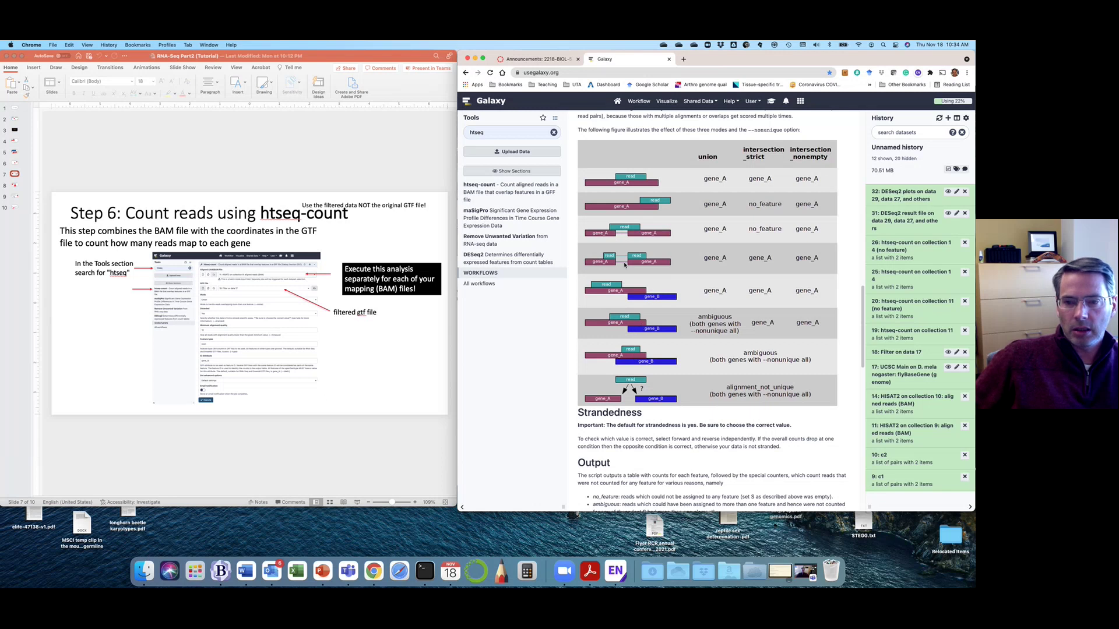
{"action": "scroll", "coordinate": [670, 244], "scroll_direction": "up", "scroll_amount": 1}
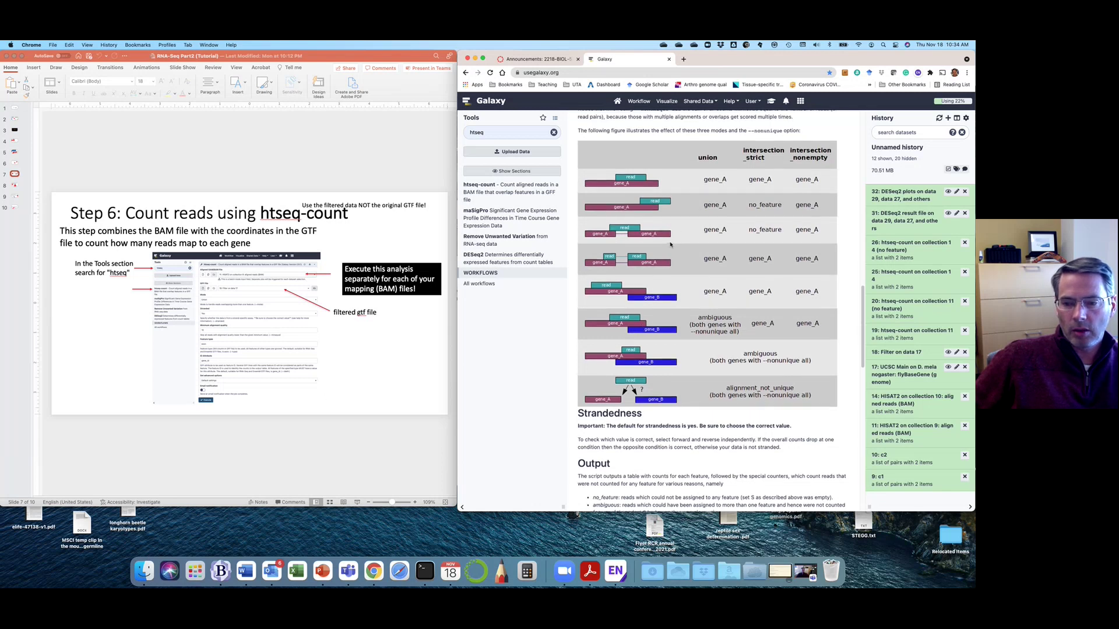
{"action": "scroll", "coordinate": [670, 244], "scroll_direction": "up", "scroll_amount": 10}
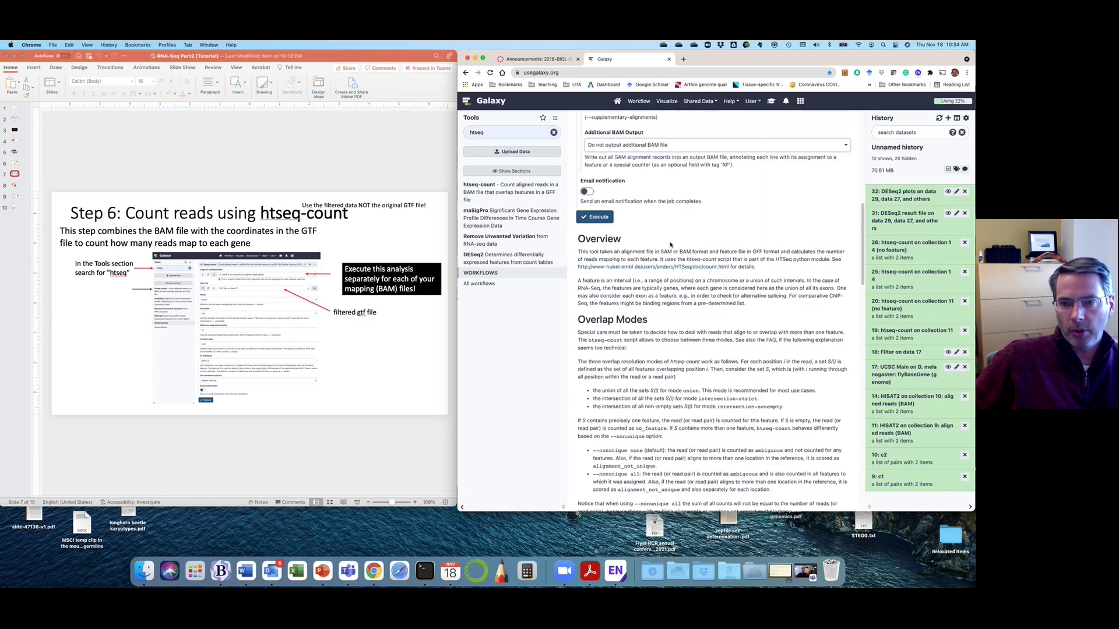
{"action": "scroll", "coordinate": [670, 244], "scroll_direction": "up", "scroll_amount": 8}
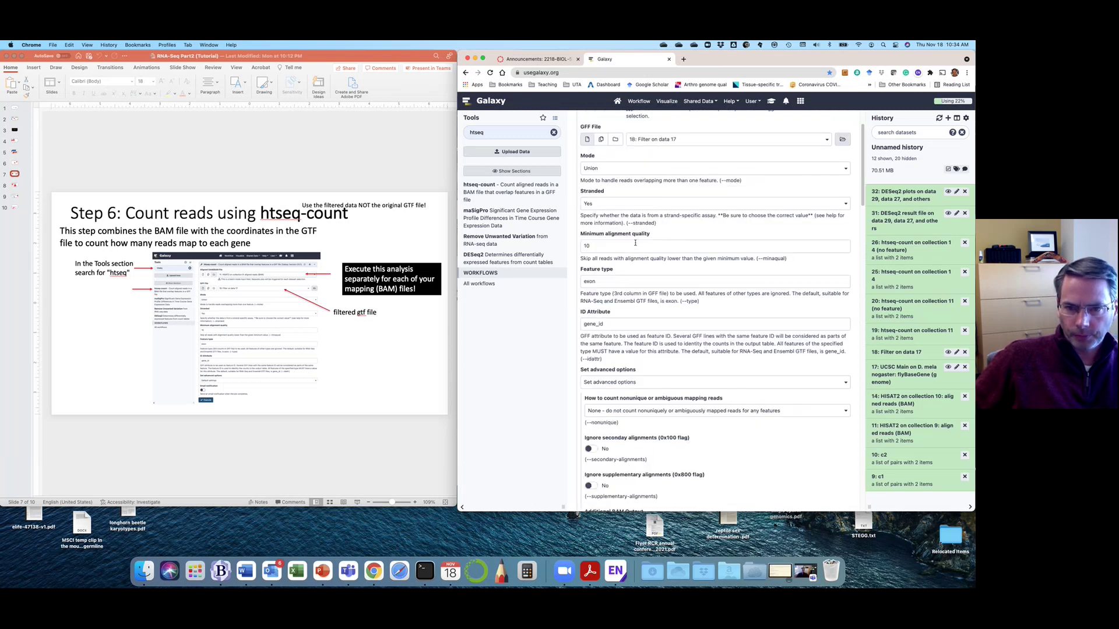
{"action": "scroll", "coordinate": [635, 243], "scroll_direction": "up", "scroll_amount": 1}
{"action": "scroll", "coordinate": [636, 240], "scroll_direction": "up", "scroll_amount": 2}
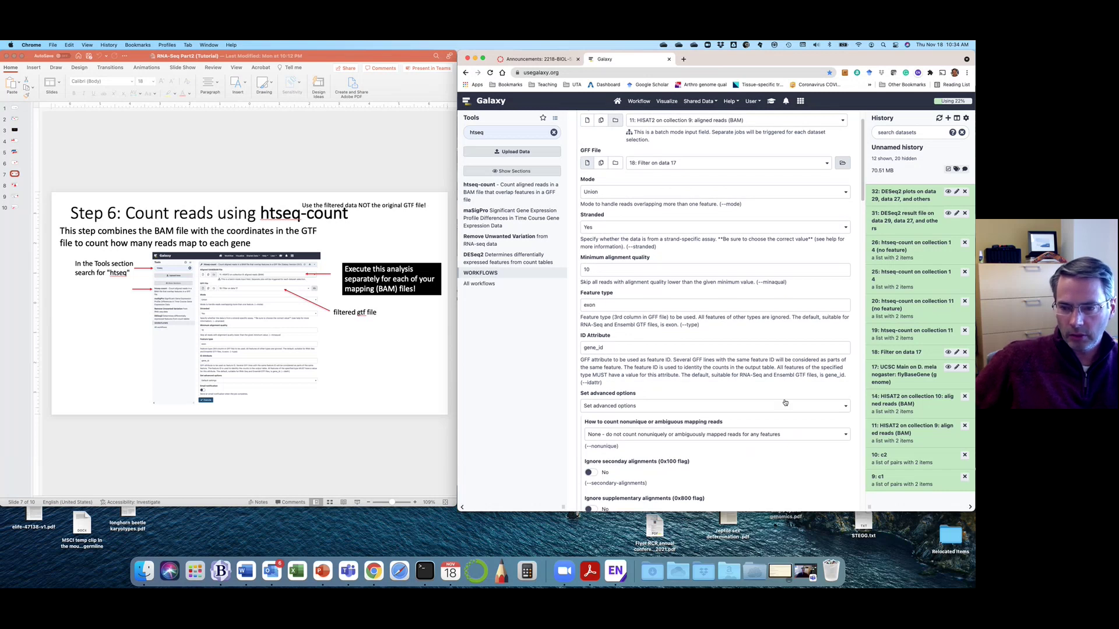
- Return the advanced options to Default settings and choose Union as the overlap mode
{"action": "left_click", "coordinate": [845, 406]}
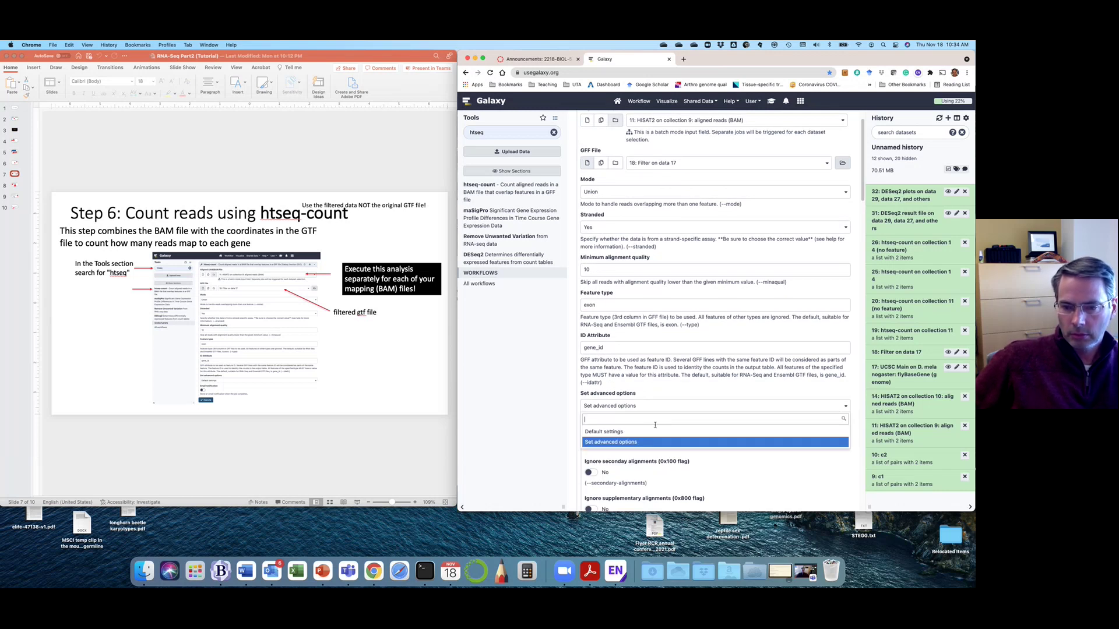
{"action": "left_click", "coordinate": [630, 423]}
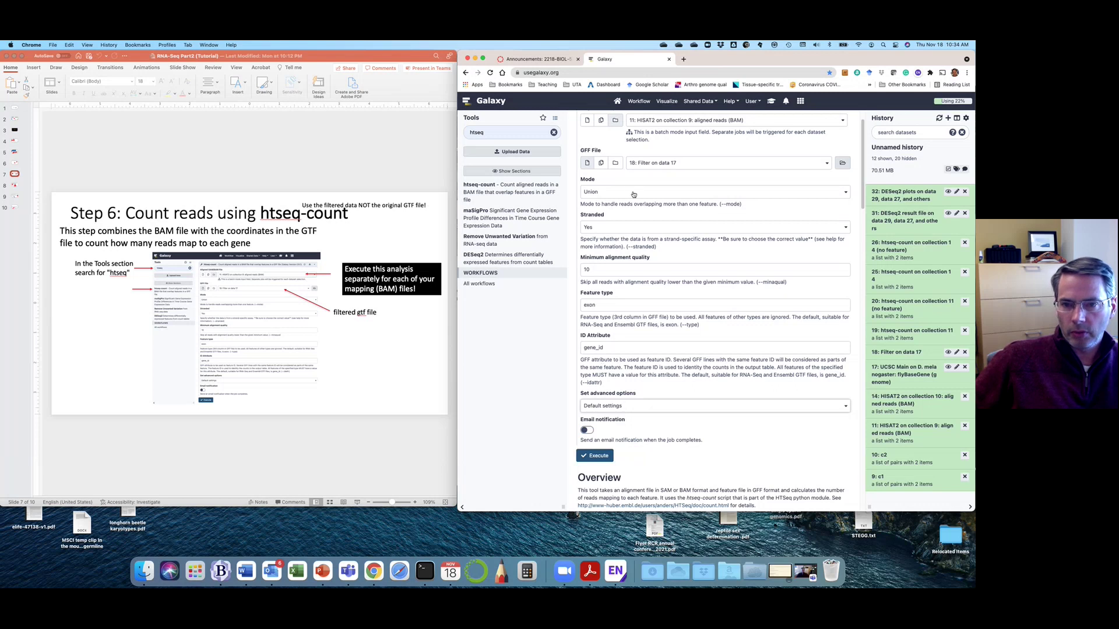
{"action": "left_click", "coordinate": [595, 193]}
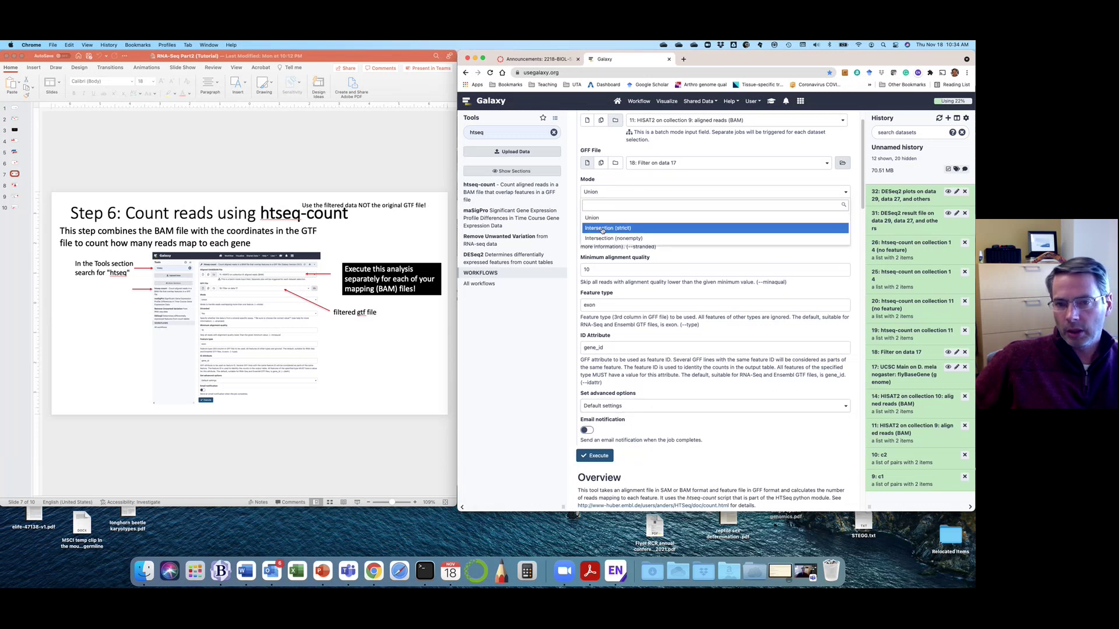
{"action": "left_click", "coordinate": [598, 218]}
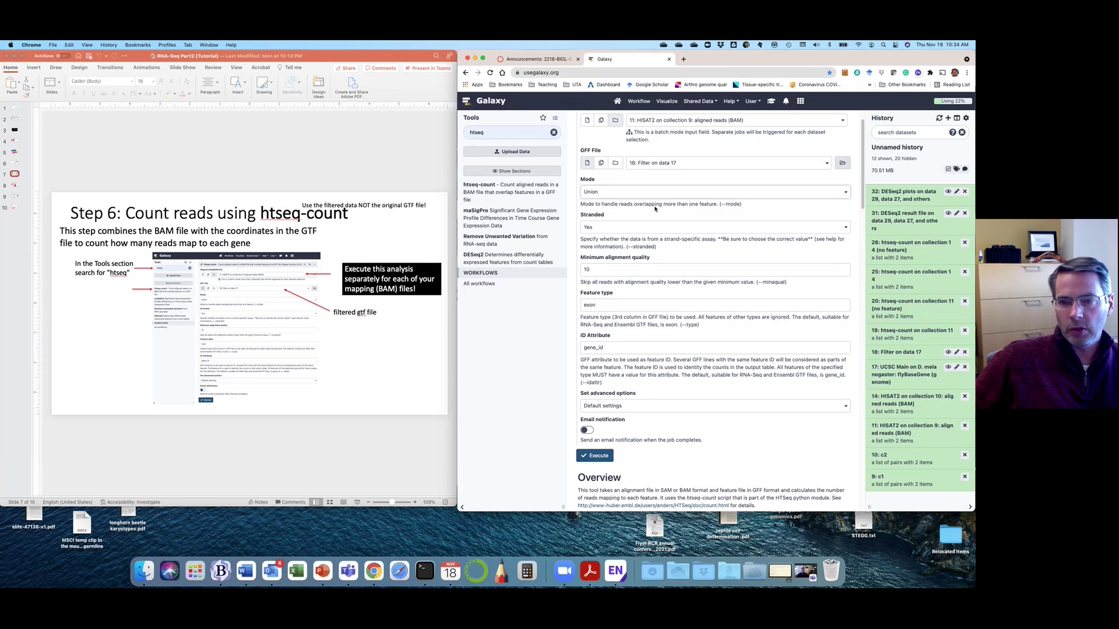
- Review the overlap mode figure again and set the Aligned SAM/BAM File to 14: HISAT2 on collection 10: aligned reads (BAM)
{"action": "scroll", "coordinate": [667, 213], "scroll_direction": "down", "scroll_amount": 15}
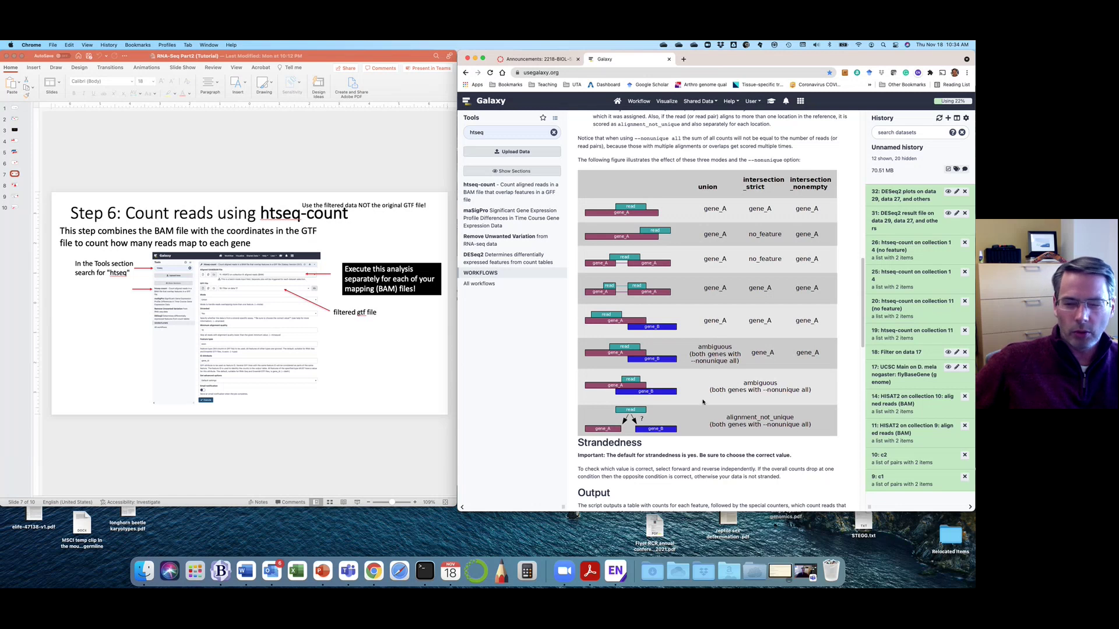
{"action": "scroll", "coordinate": [701, 396], "scroll_direction": "up", "scroll_amount": 15}
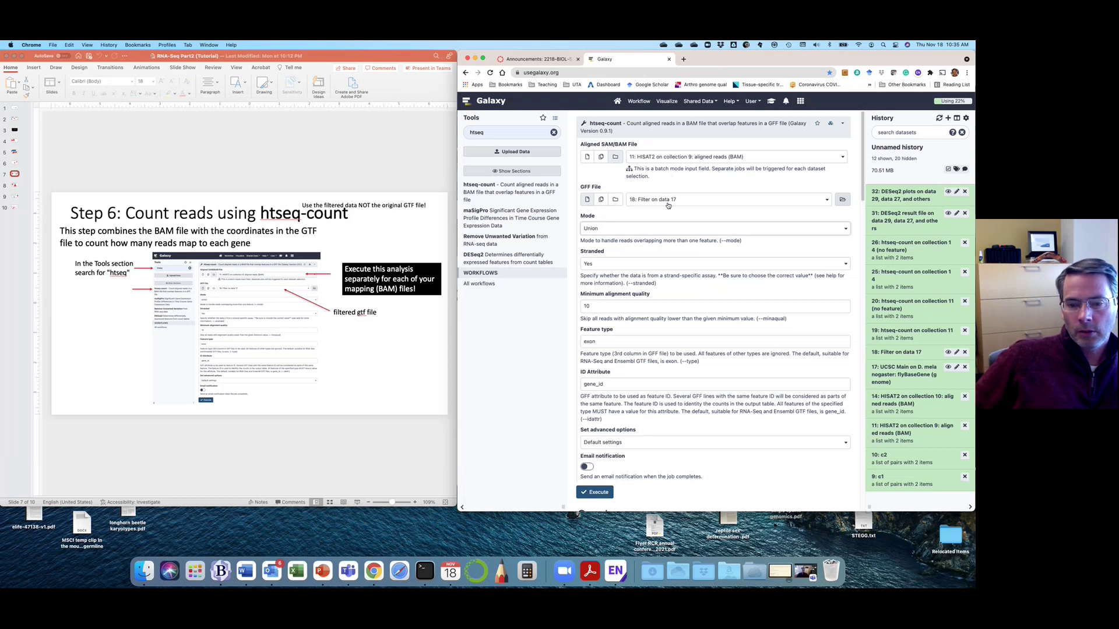
{"action": "left_click", "coordinate": [701, 157]}
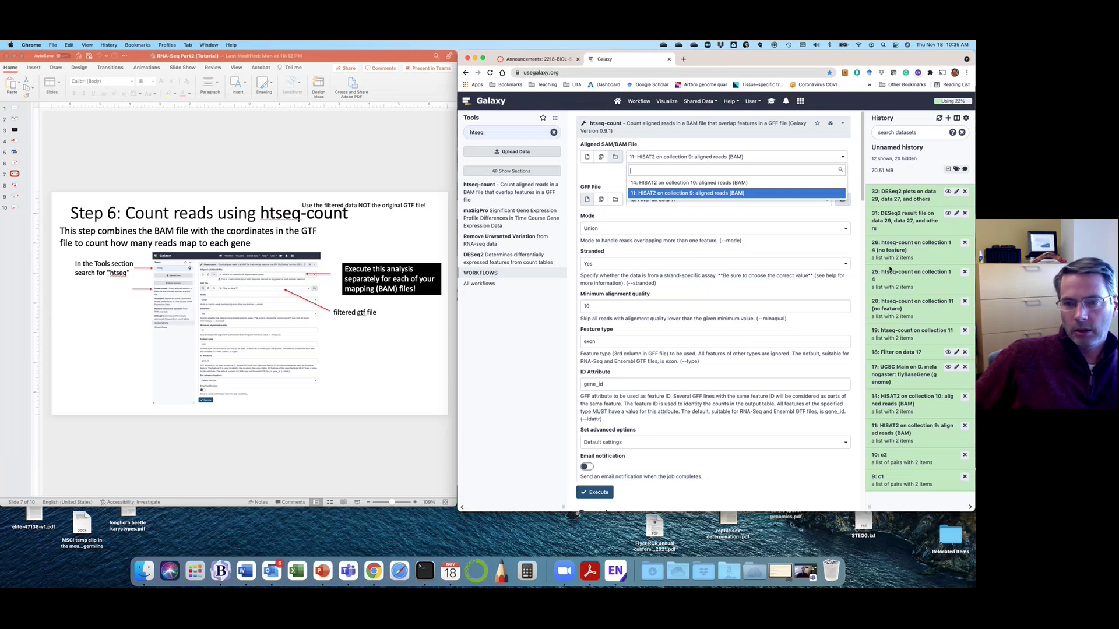
{"action": "left_click", "coordinate": [728, 182]}
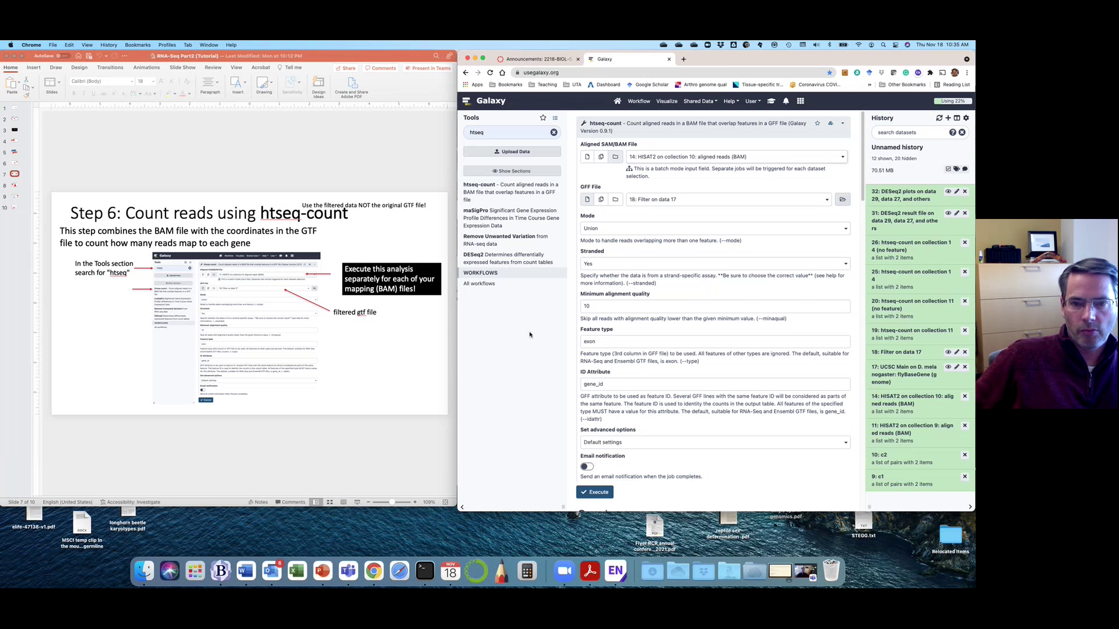
- Show the Step 7 DESeq2 slide, then view the c2-r1x.fastq table in htseq-count on collection 14 (no feature)
{"action": "left_click", "coordinate": [14, 185]}
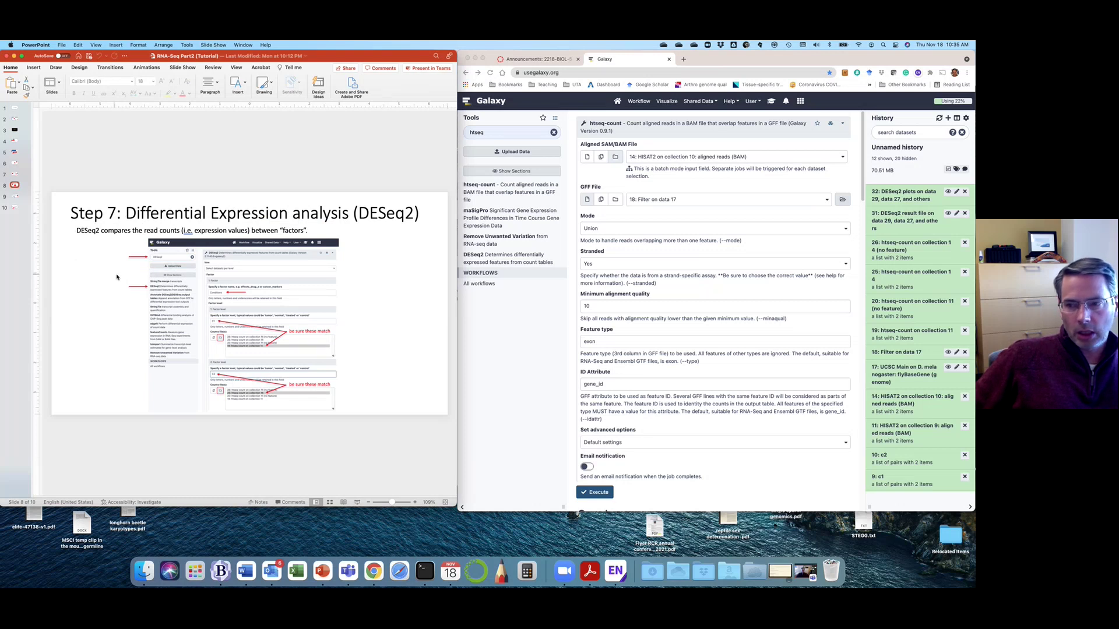
{"action": "left_click", "coordinate": [938, 257]}
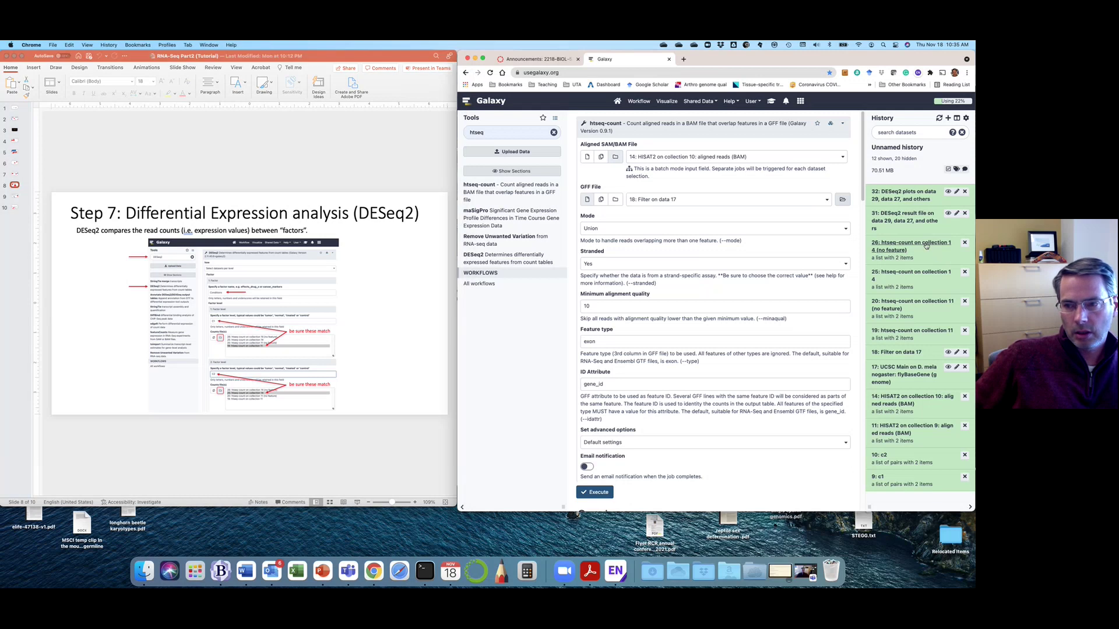
{"action": "left_click", "coordinate": [887, 197]}
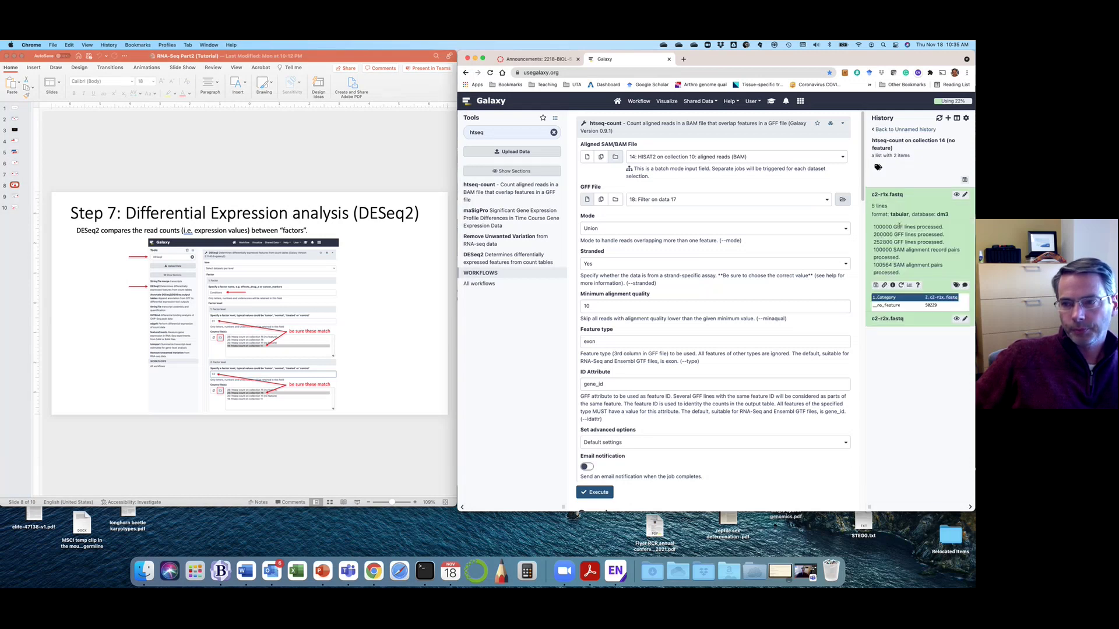
{"action": "left_click", "coordinate": [958, 196]}
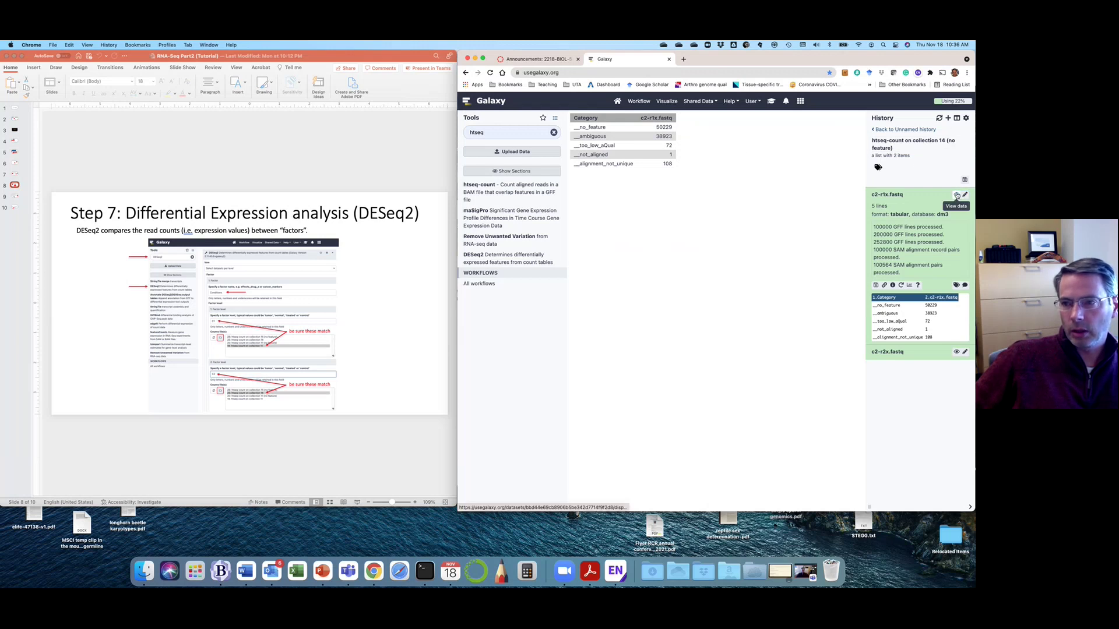
{"action": "left_click", "coordinate": [905, 130]}
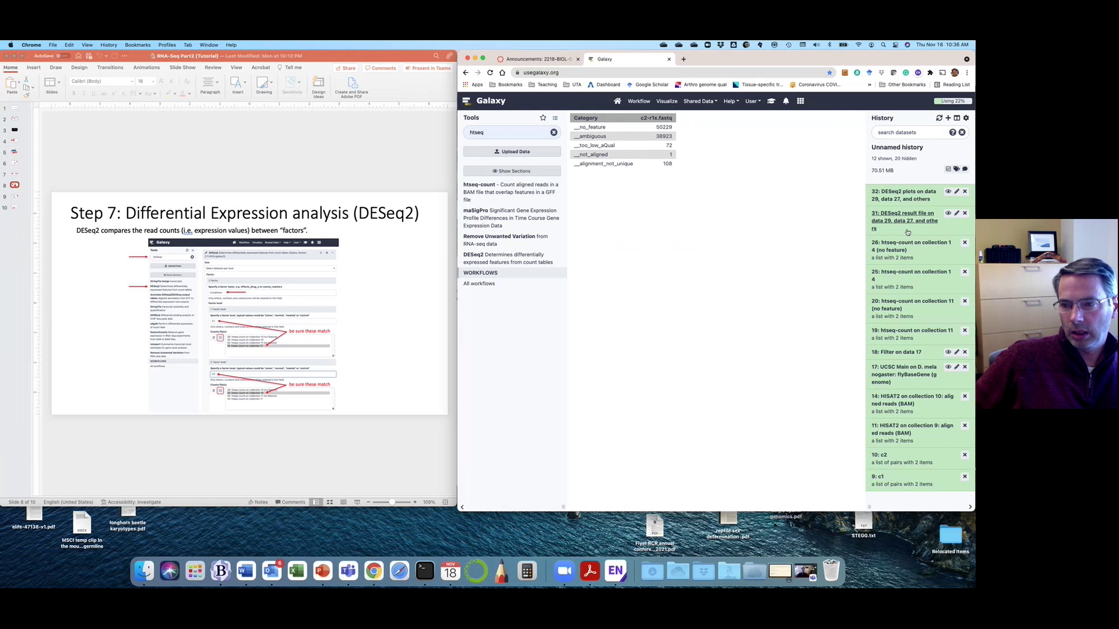
- View the c2-r1x.fastq gene counts in htseq-count on collection 14 and highlight the CG00000-RA identifier
{"action": "left_click", "coordinate": [903, 273]}
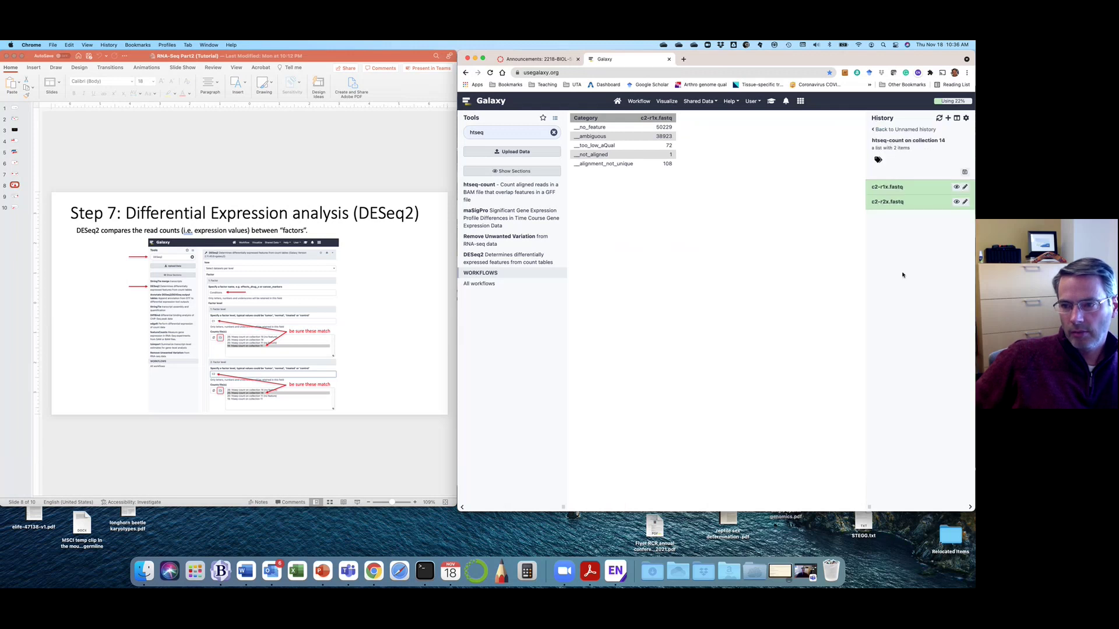
{"action": "left_click", "coordinate": [880, 188]}
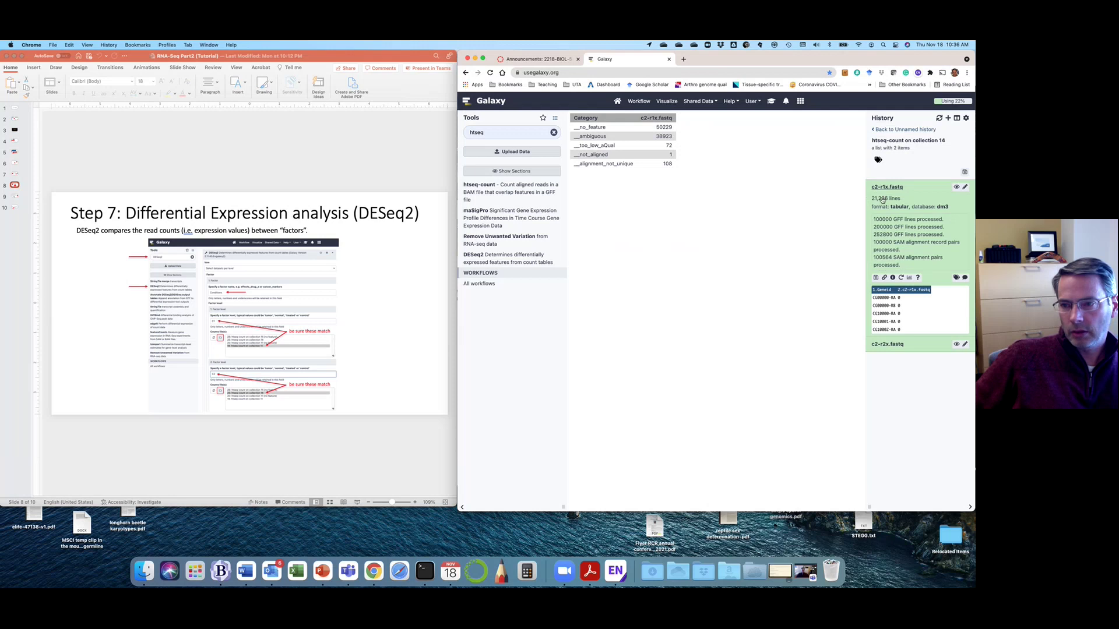
{"action": "left_click", "coordinate": [957, 188]}
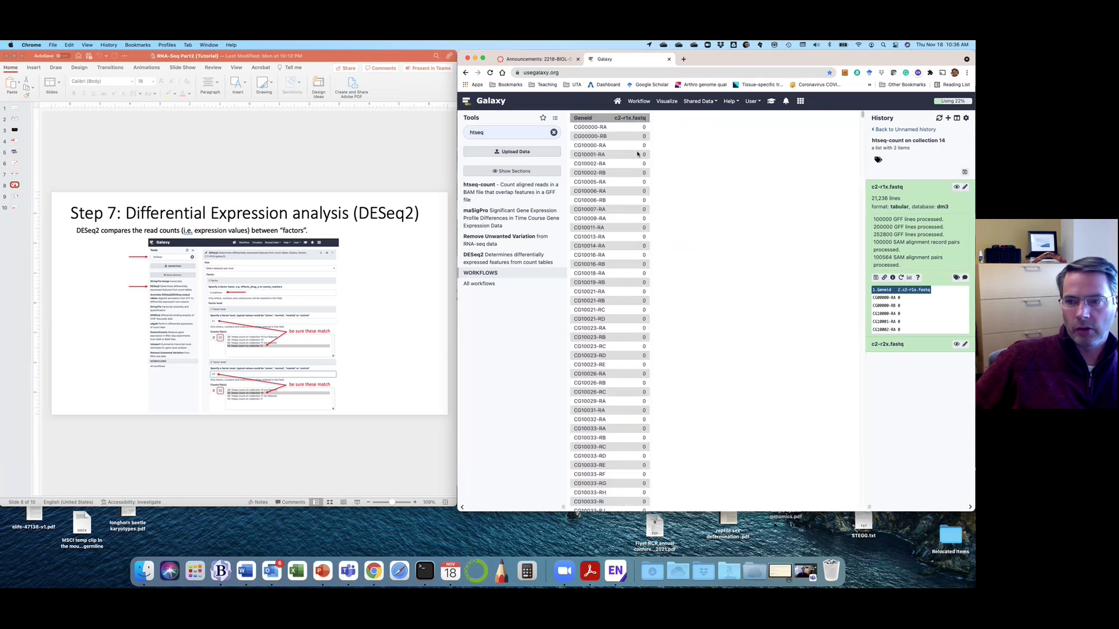
{"action": "scroll", "coordinate": [621, 144], "scroll_direction": "down", "scroll_amount": 2}
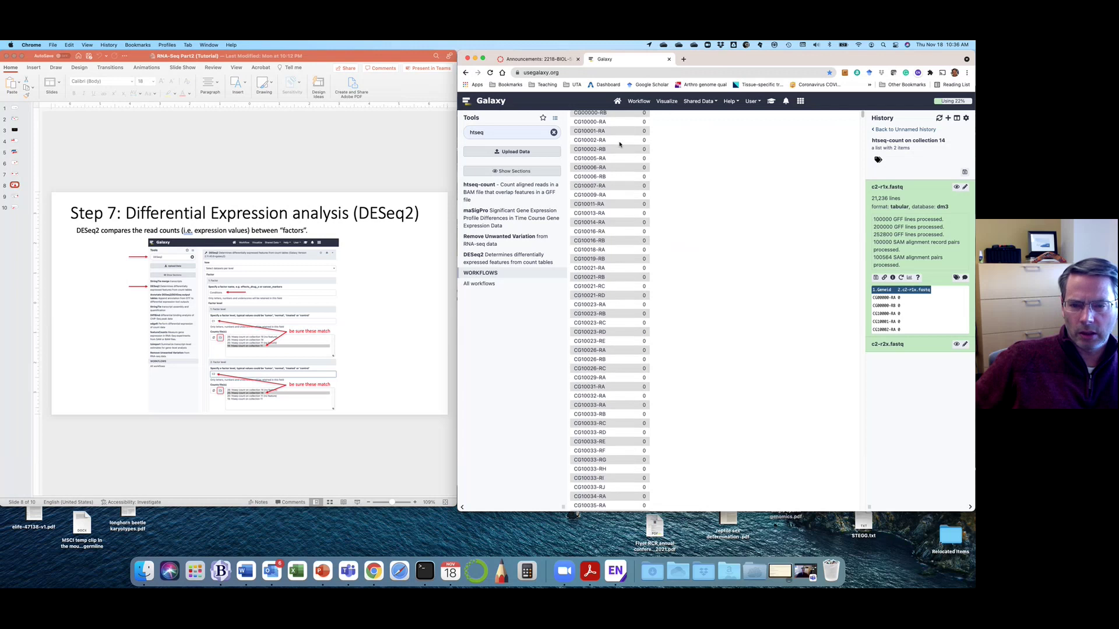
{"action": "scroll", "coordinate": [621, 144], "scroll_direction": "up", "scroll_amount": 2}
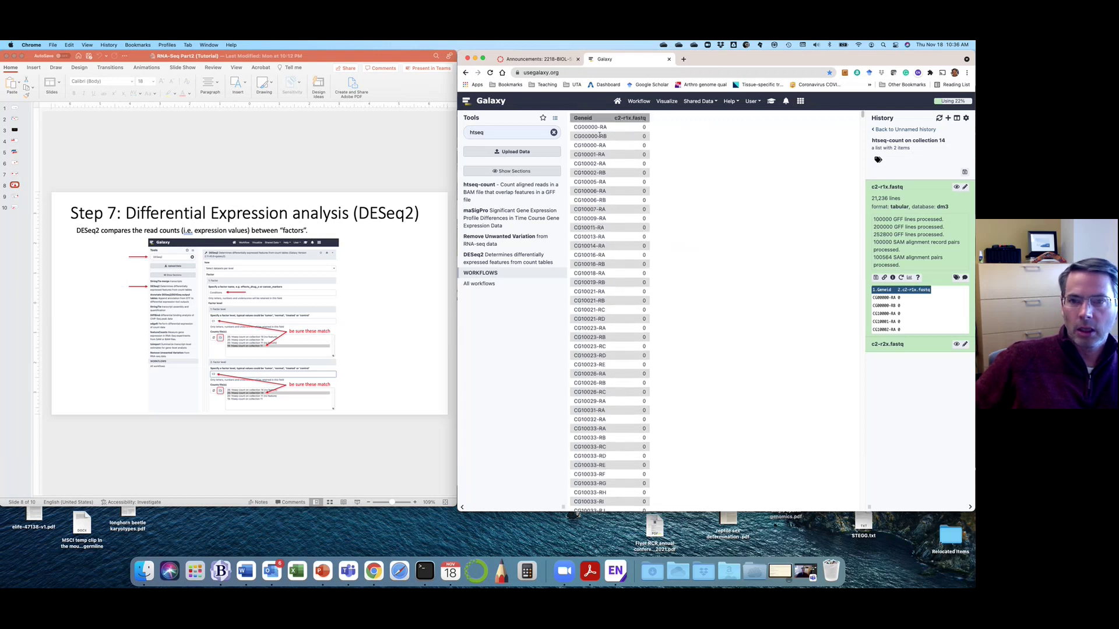
{"action": "left_click_drag", "start_coordinate": [573, 127], "coordinate": [609, 129]}
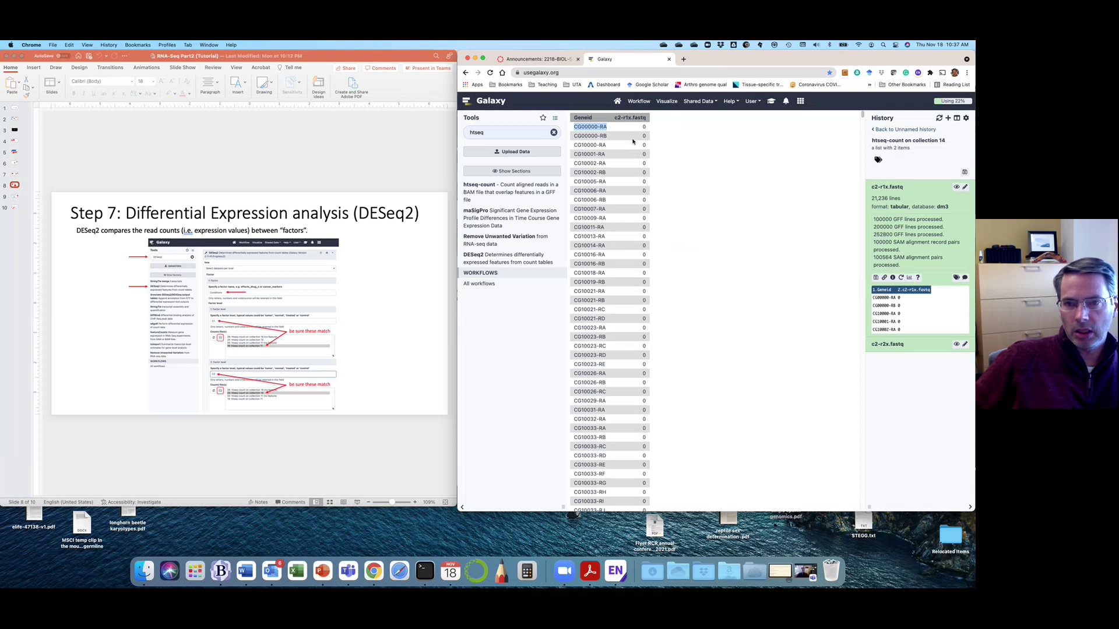
- Scan the count table for a transcript with mapped reads, highlight the CG1490-RB row and return to the full history
{"action": "scroll", "coordinate": [616, 132], "scroll_direction": "down", "scroll_amount": 20}
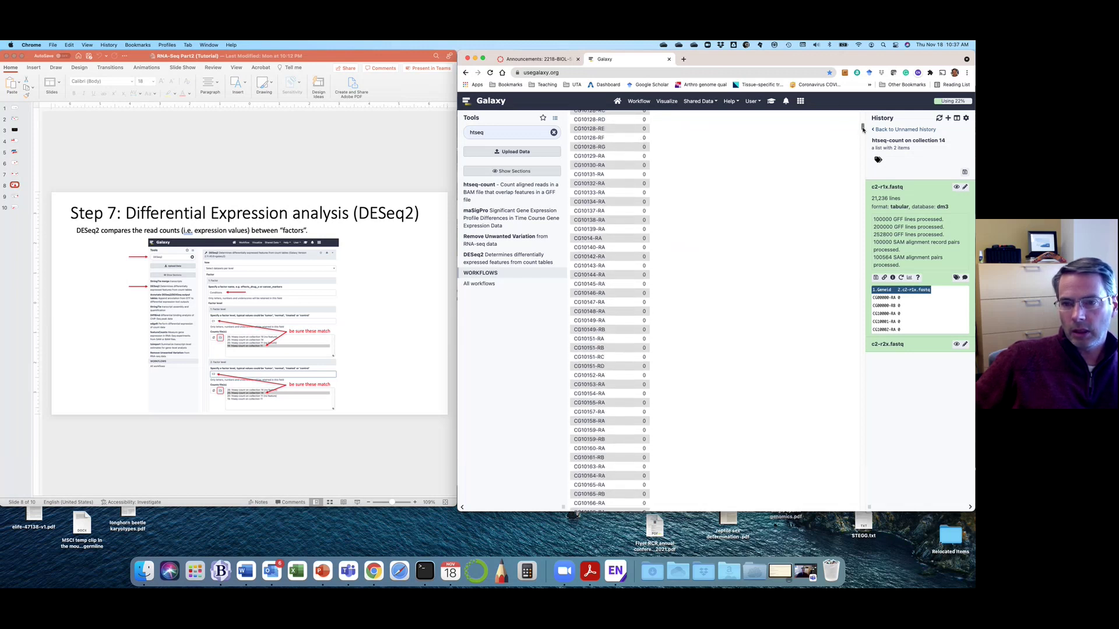
{"action": "left_click_drag", "start_coordinate": [862, 130], "coordinate": [862, 500]}
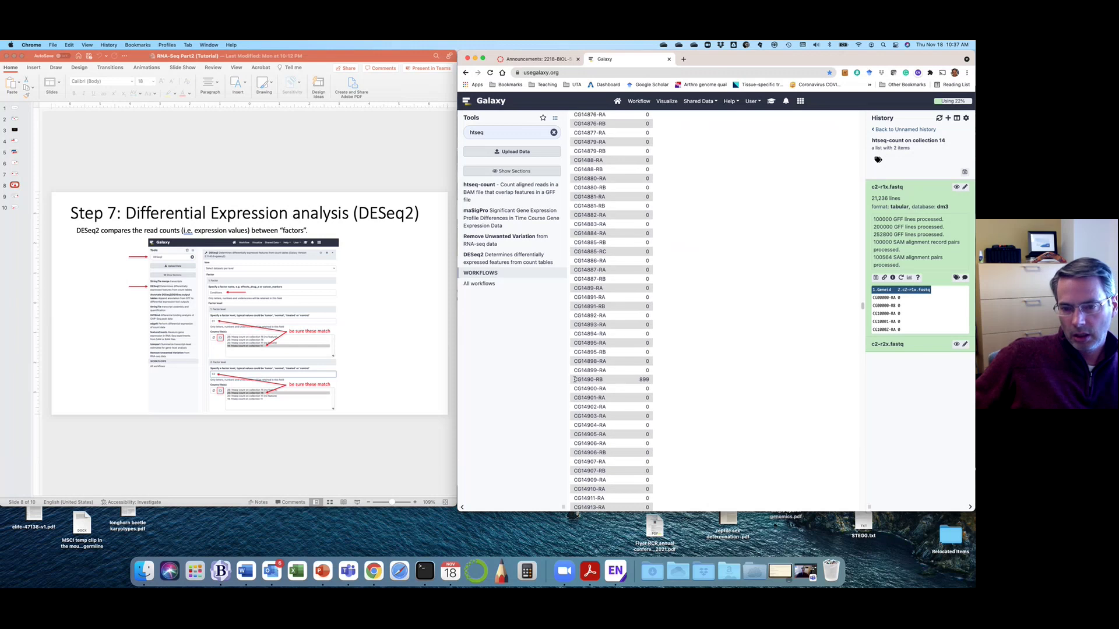
{"action": "left_click_drag", "start_coordinate": [575, 379], "coordinate": [650, 385]}
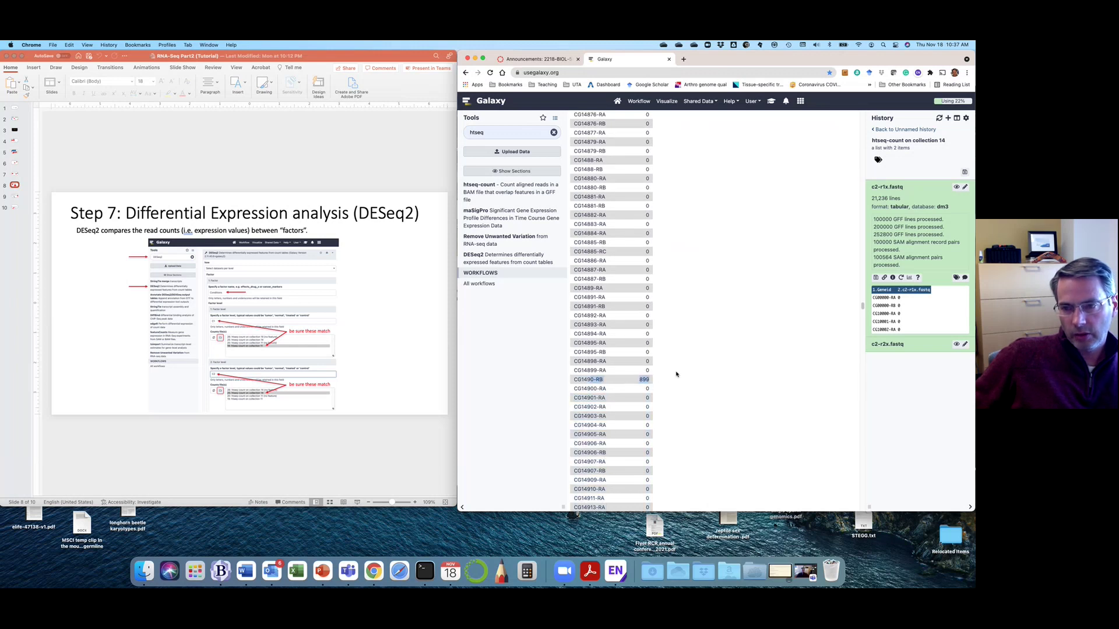
{"action": "scroll", "coordinate": [803, 359], "scroll_direction": "up", "scroll_amount": 3}
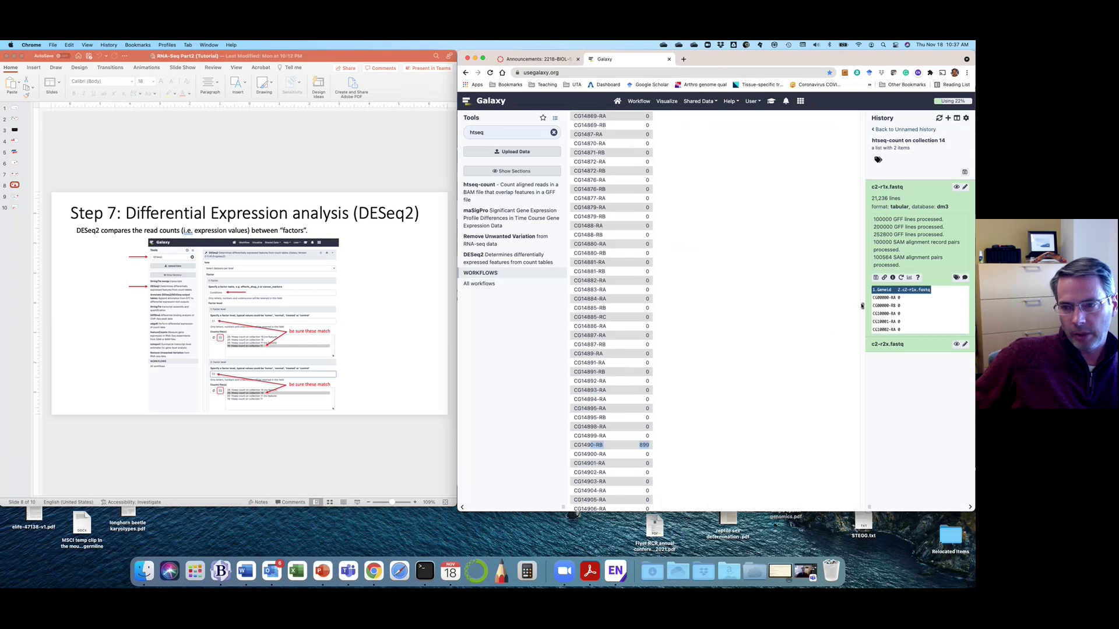
{"action": "left_click_drag", "start_coordinate": [863, 307], "coordinate": [843, 116]}
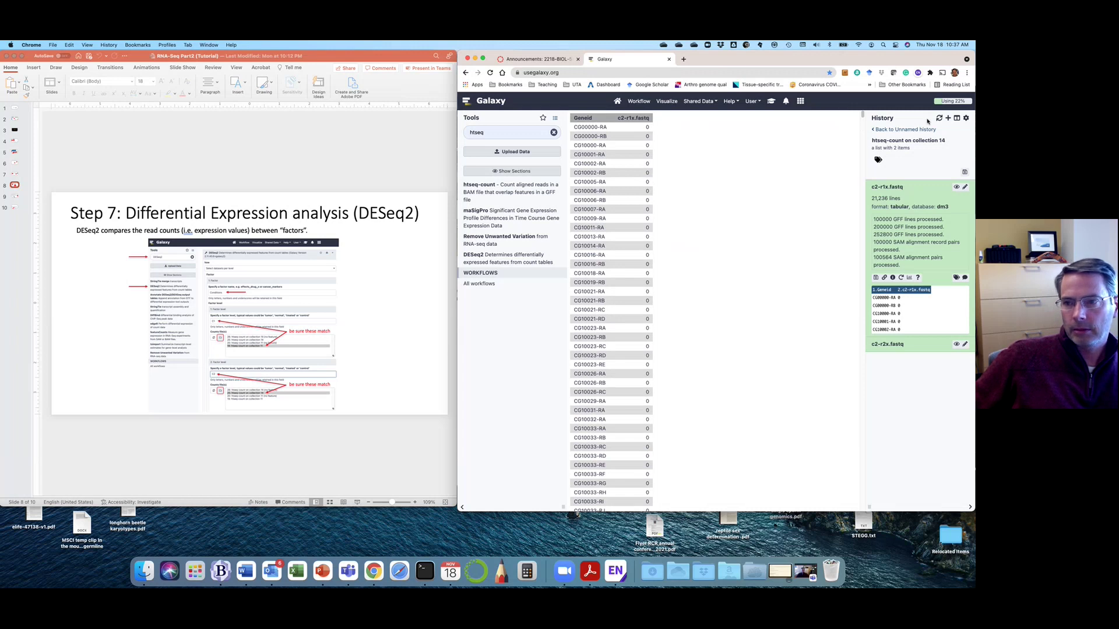
{"action": "left_click", "coordinate": [905, 129]}
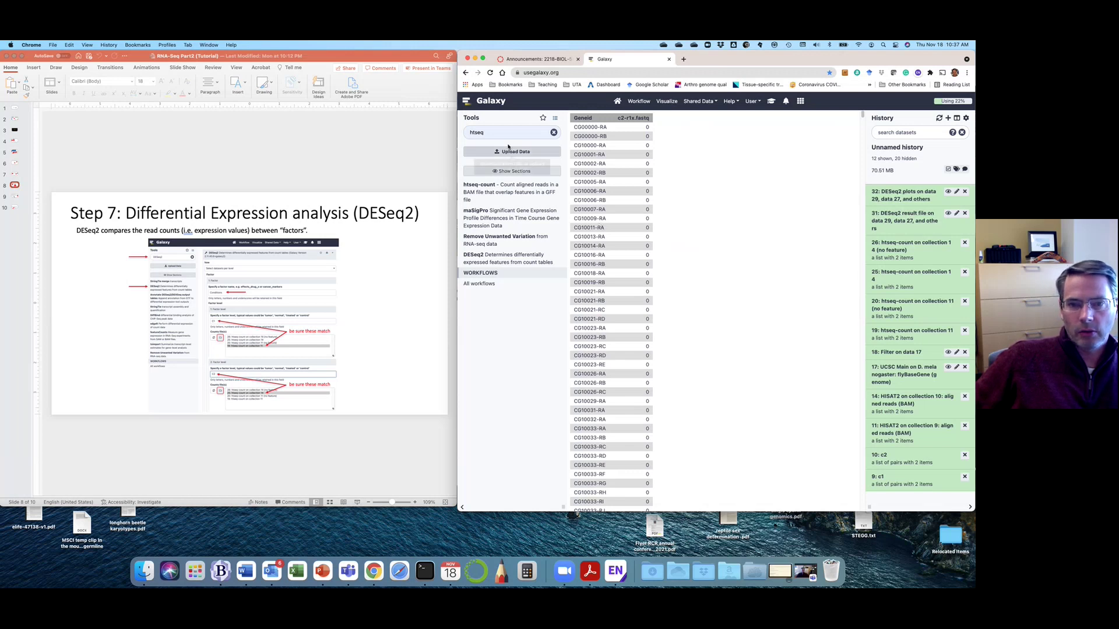
- Search the tools for DESeq2 and open the DESeq2 form for determining differentially expressed features from count tables
{"action": "left_click", "coordinate": [554, 132]}
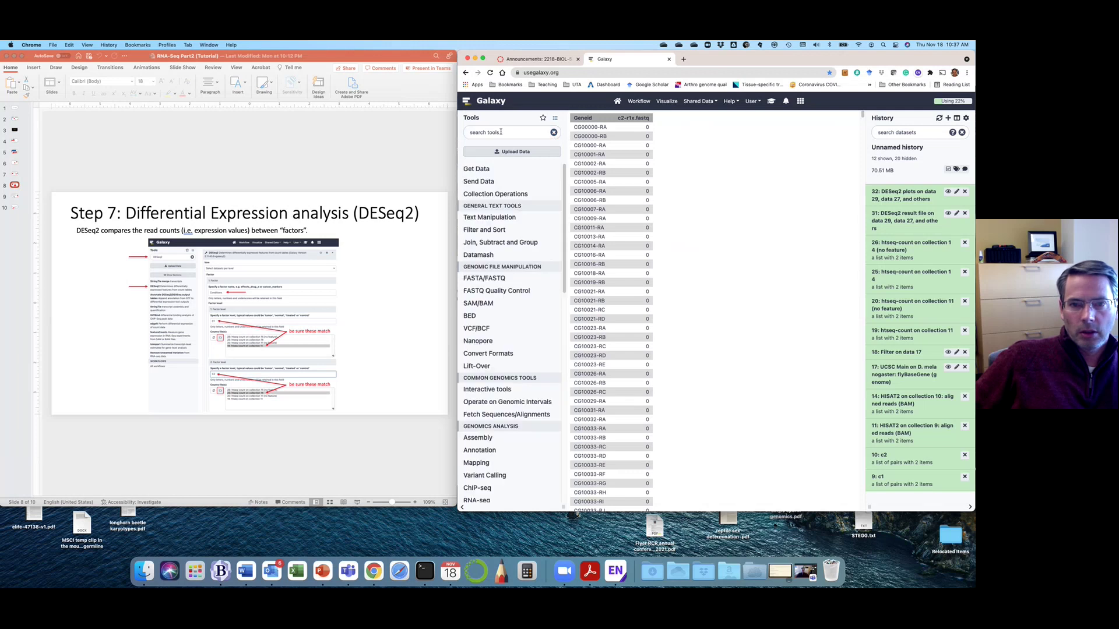
{"action": "left_click", "coordinate": [501, 132]}
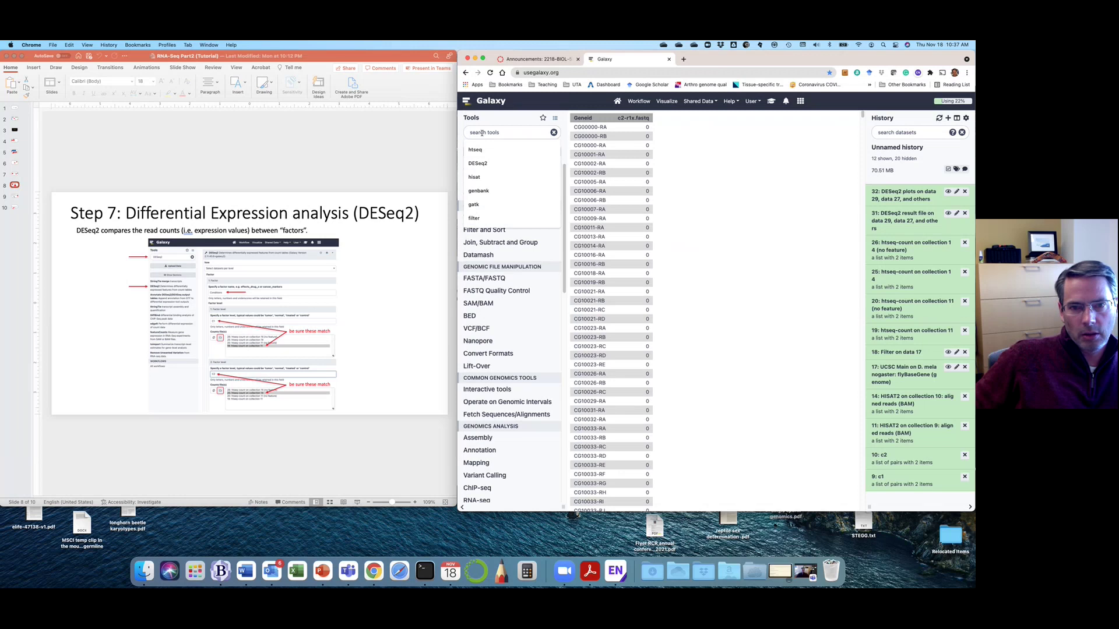
{"action": "left_click", "coordinate": [478, 164]}
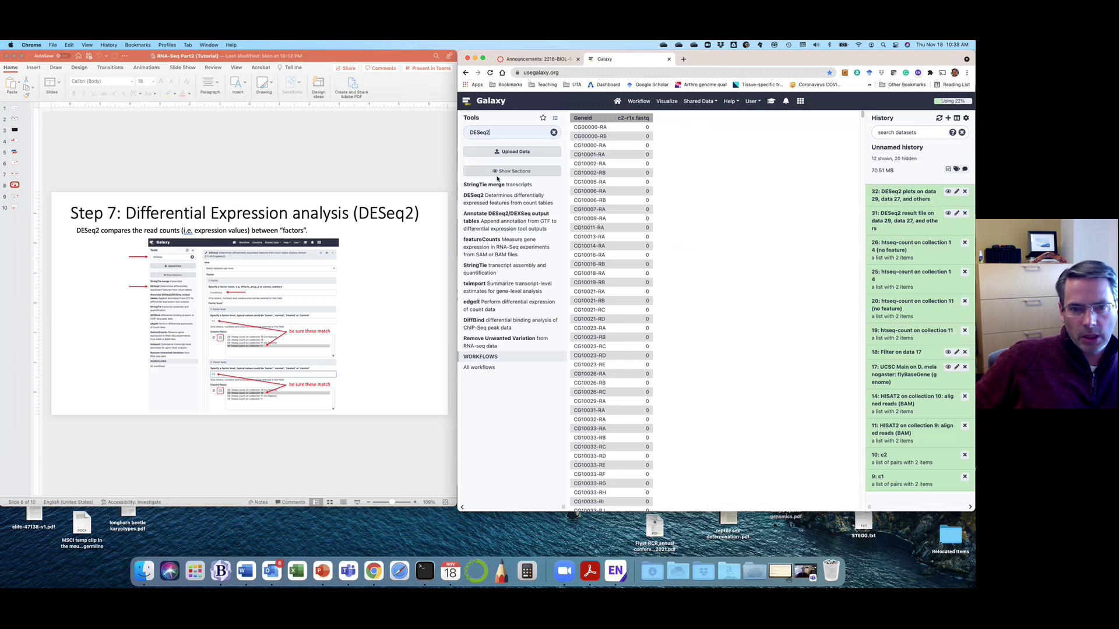
{"action": "left_click", "coordinate": [476, 198]}
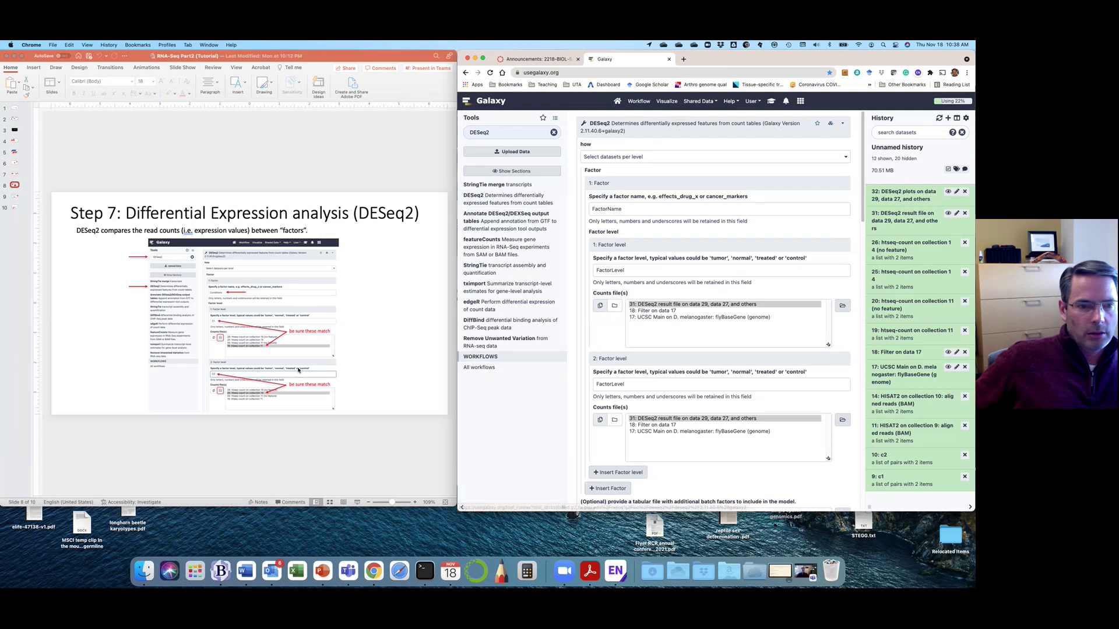
- Name the first DESeq2 factor Condition
{"action": "left_click", "coordinate": [355, 280]}
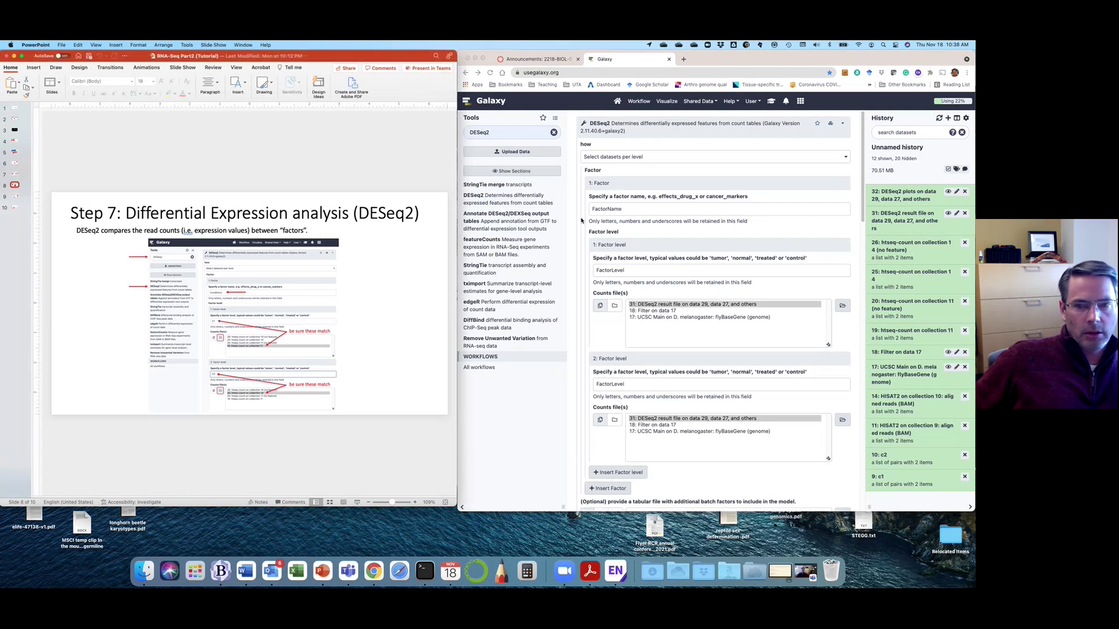
{"action": "left_click", "coordinate": [624, 210]}
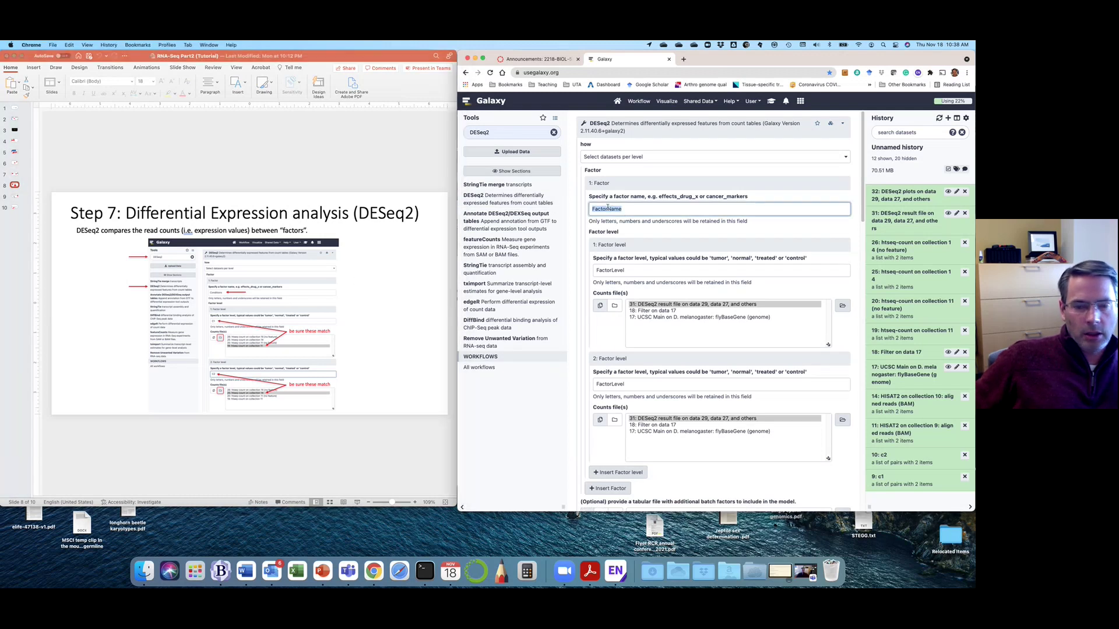
{"action": "type", "text": "c"}
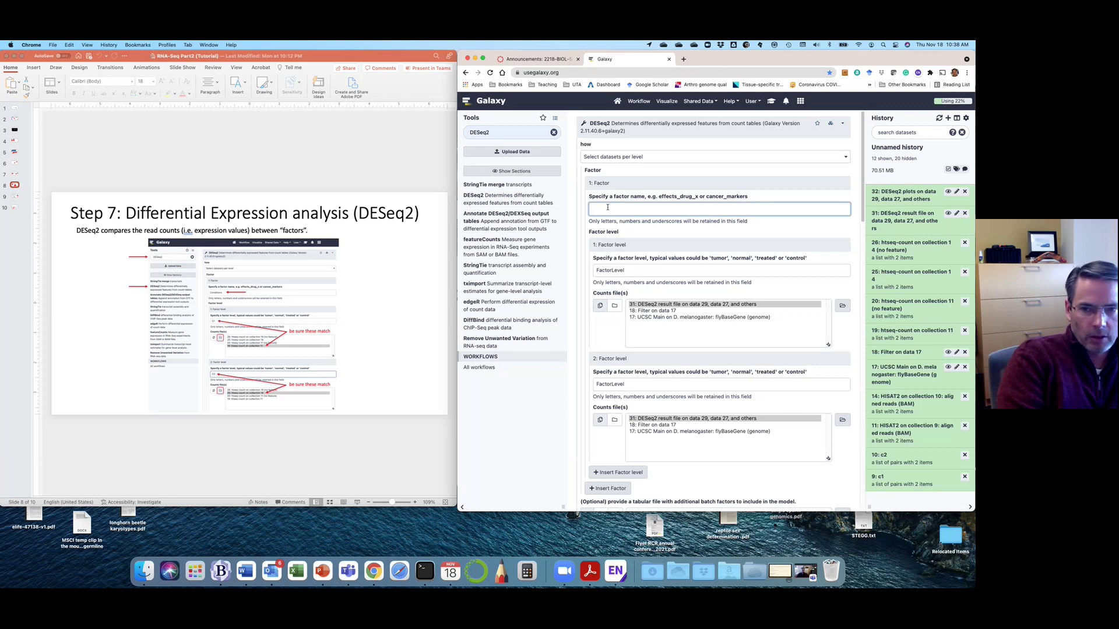
{"action": "type", "text": "ond"}
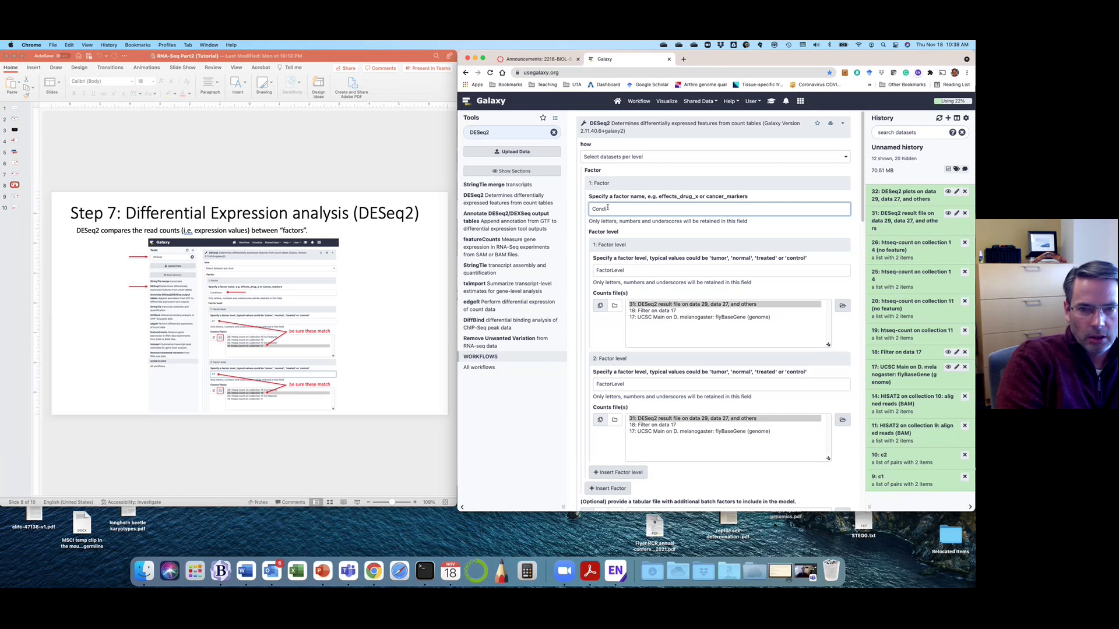
{"action": "type", "text": "ition"}
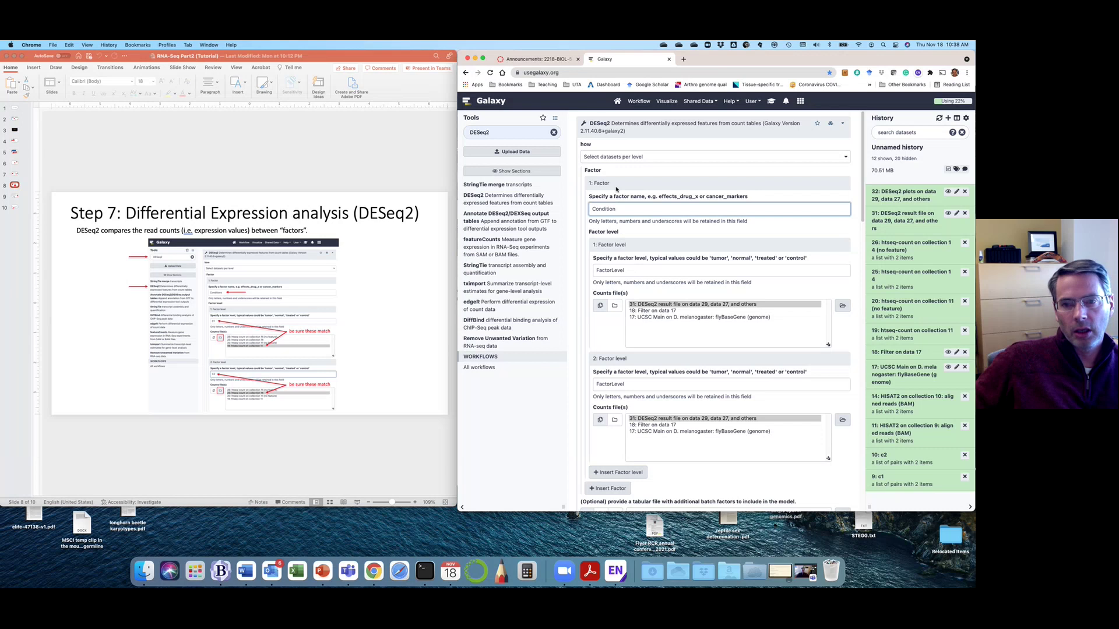
- Name the two factor levels Condition 1 and Condition 2
{"action": "double_click", "coordinate": [633, 271]}
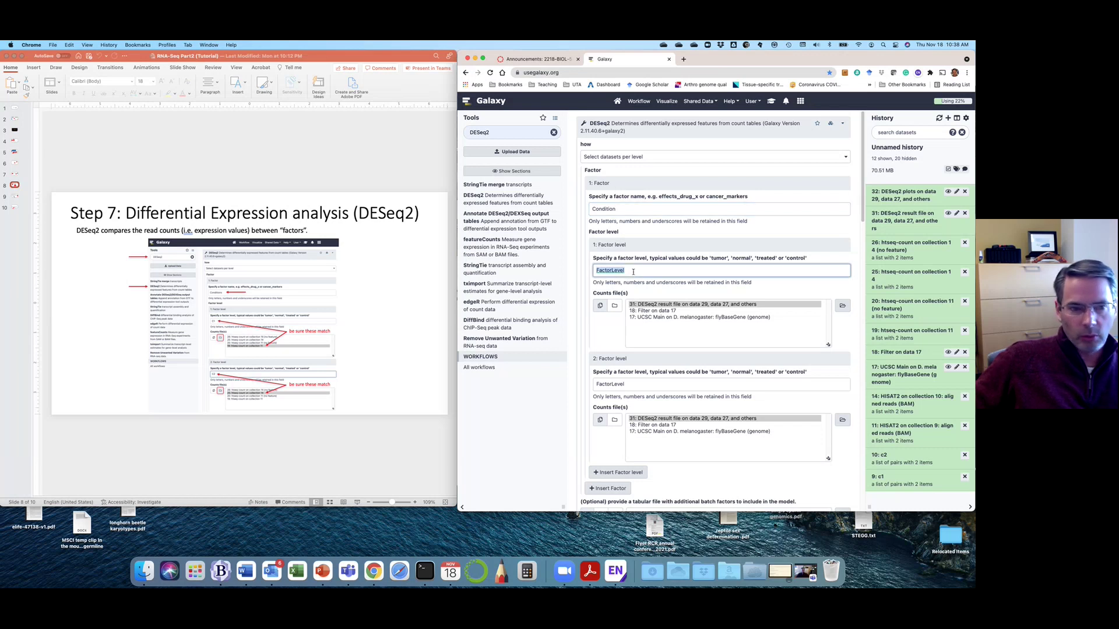
{"action": "type", "text": "Condi"}
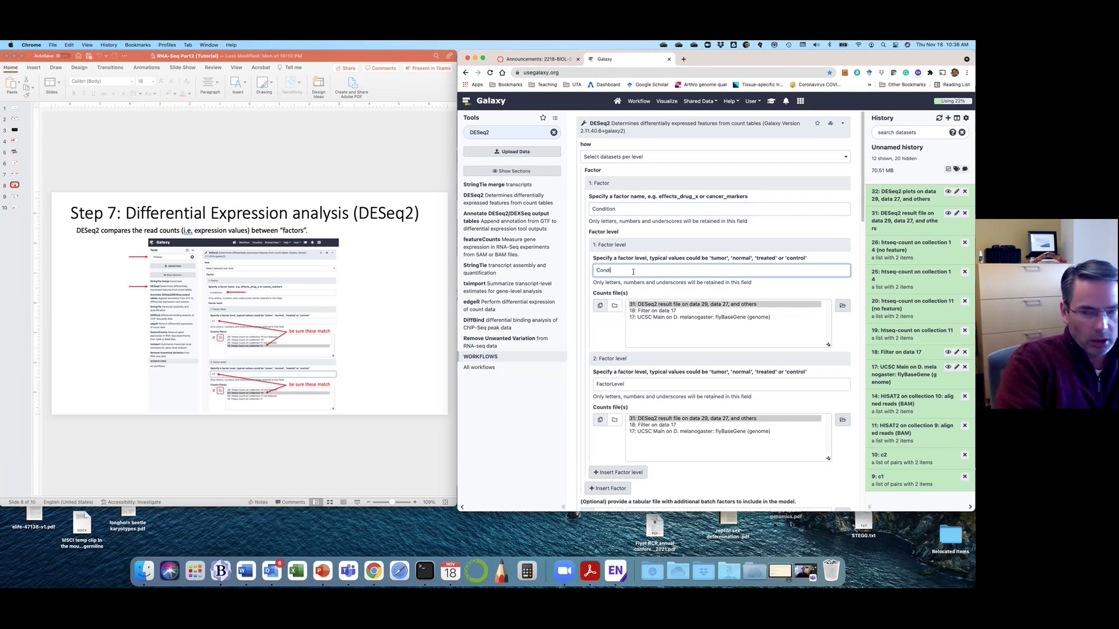
{"action": "type", "text": "tion 1"}
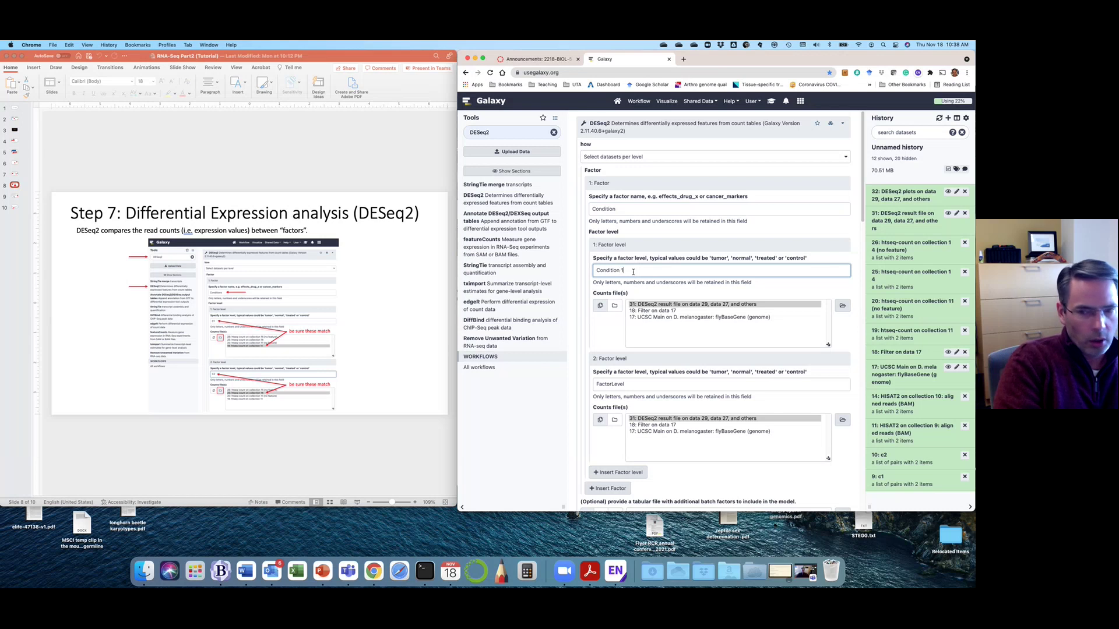
{"action": "left_click", "coordinate": [625, 383]}
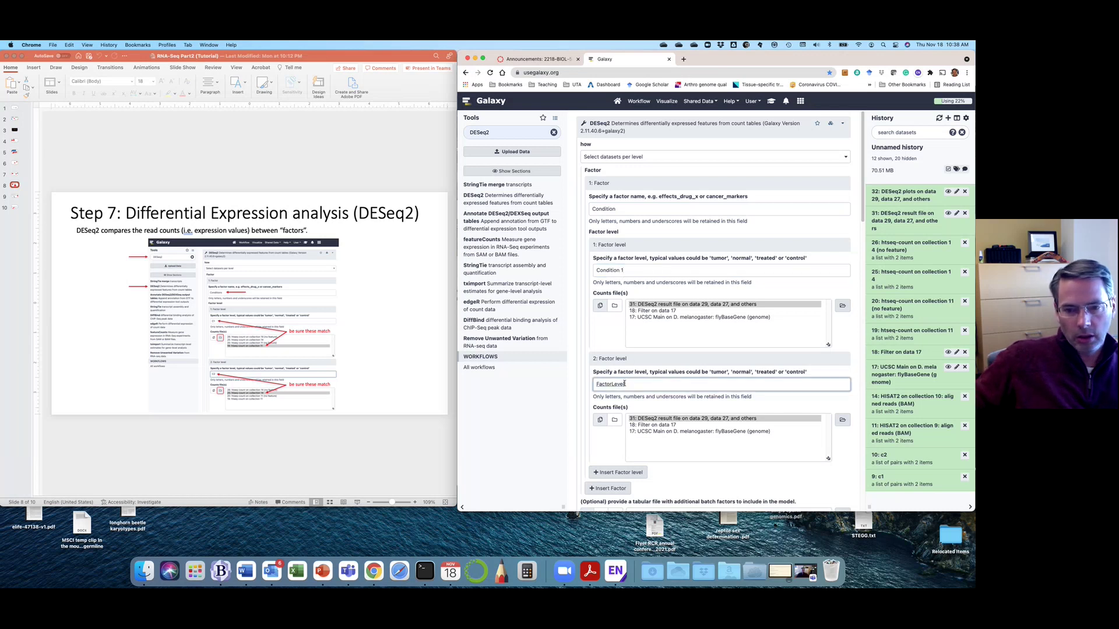
{"action": "type", "text": "Condition"}
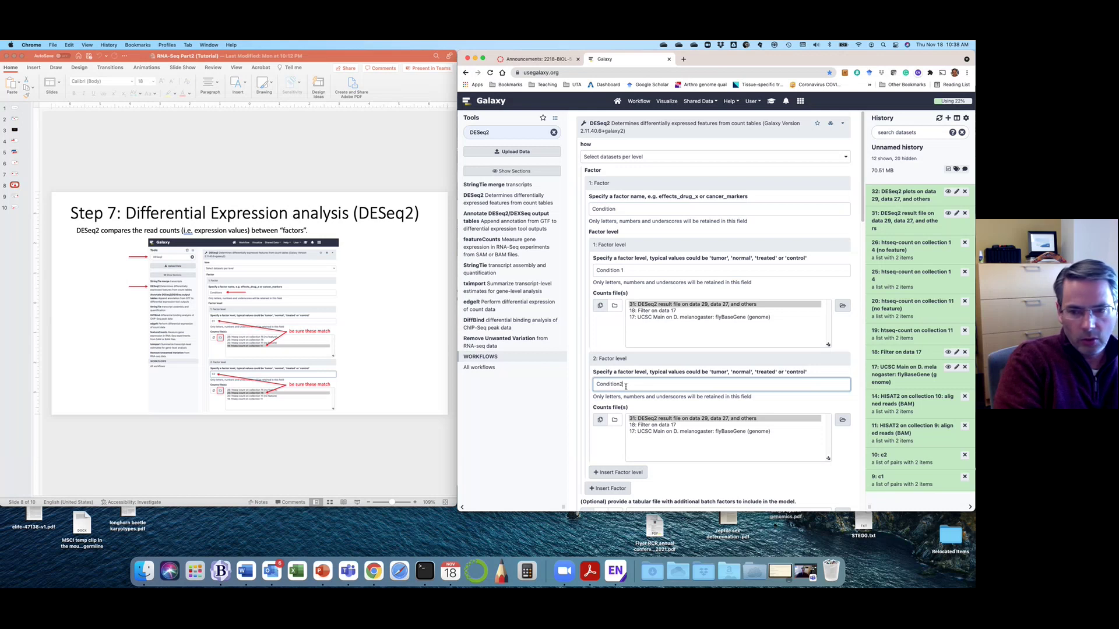
{"action": "type", "text": " 2"}
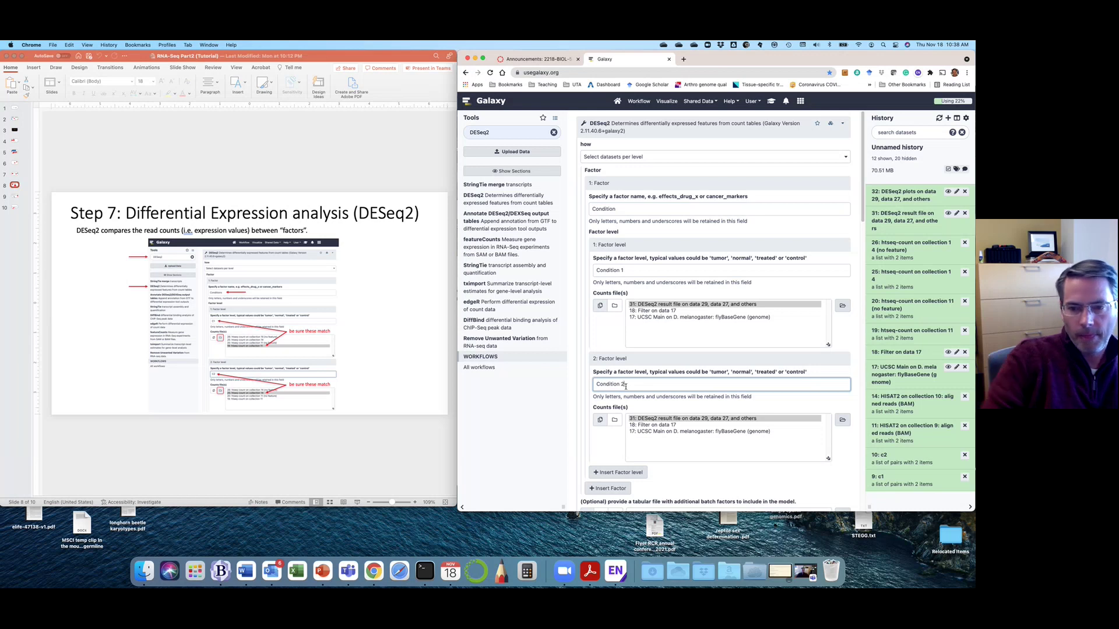
- Use dataset collections as the counts input of Condition 1 and select 19: htseq-count on collection 11
{"action": "left_click", "coordinate": [630, 271]}
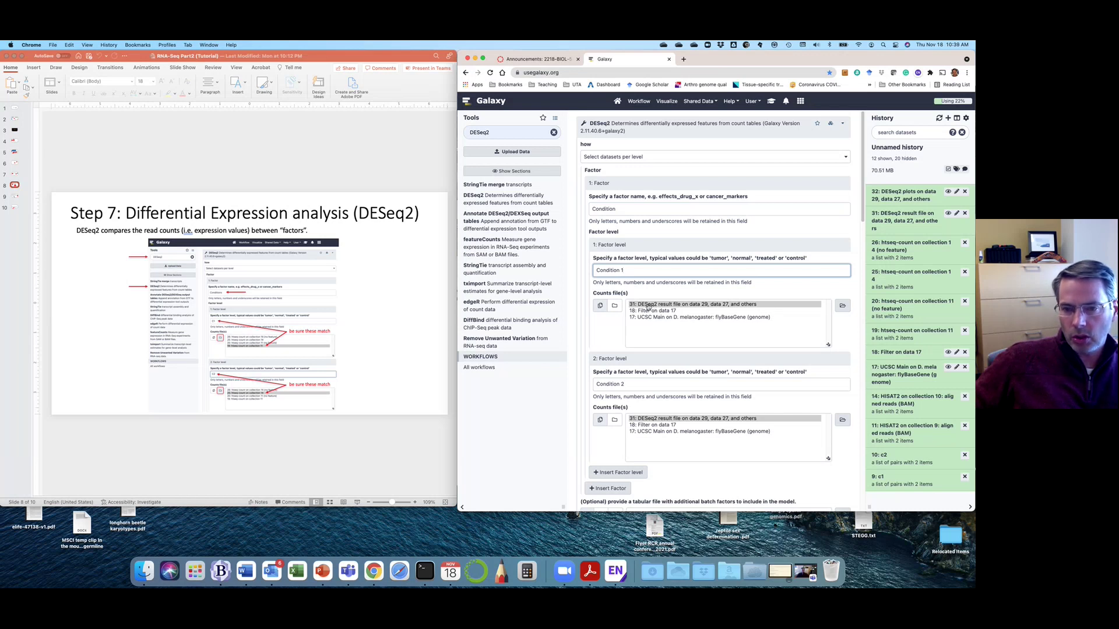
{"action": "left_click", "coordinate": [615, 306]}
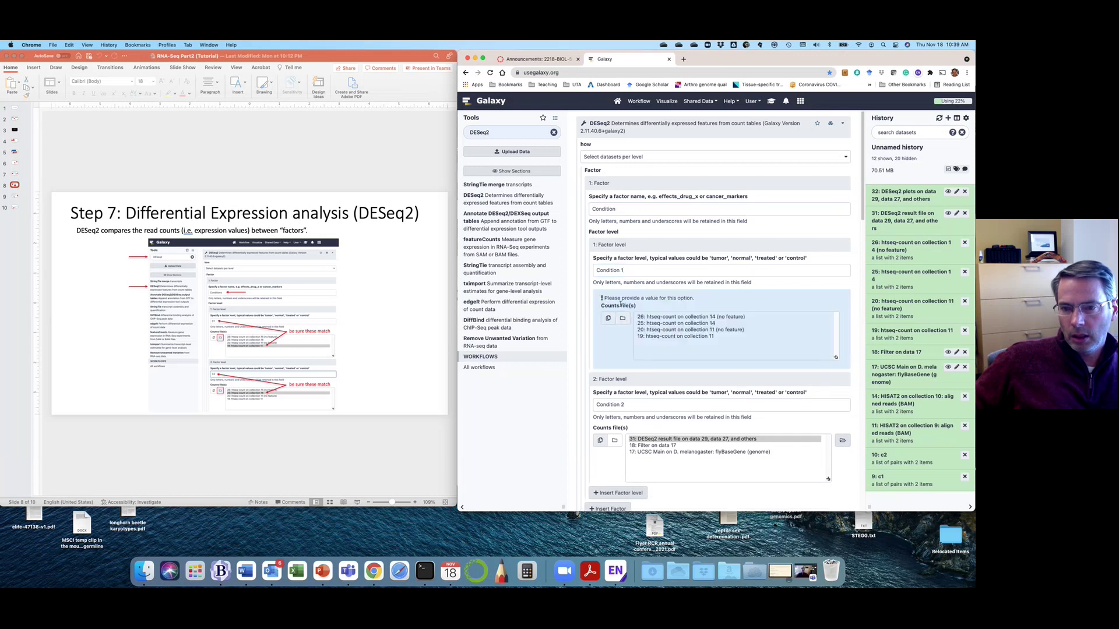
{"action": "left_click", "coordinate": [692, 338]}
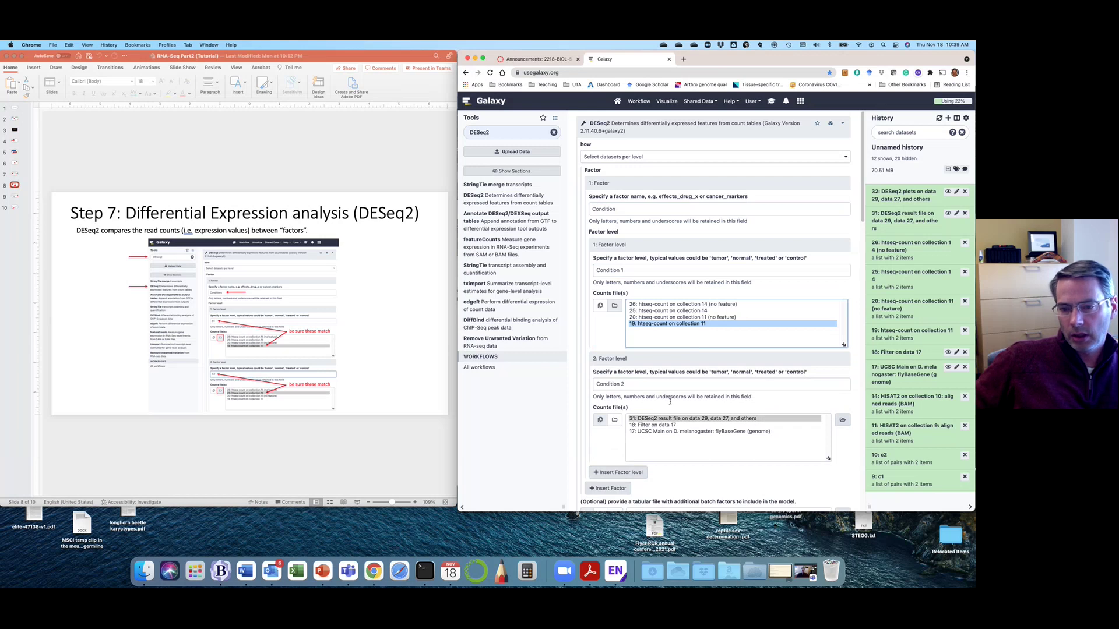
- Use dataset collections as the counts input of Condition 2 and select 25: htseq-count on collection 14
{"action": "left_click", "coordinate": [615, 421]}
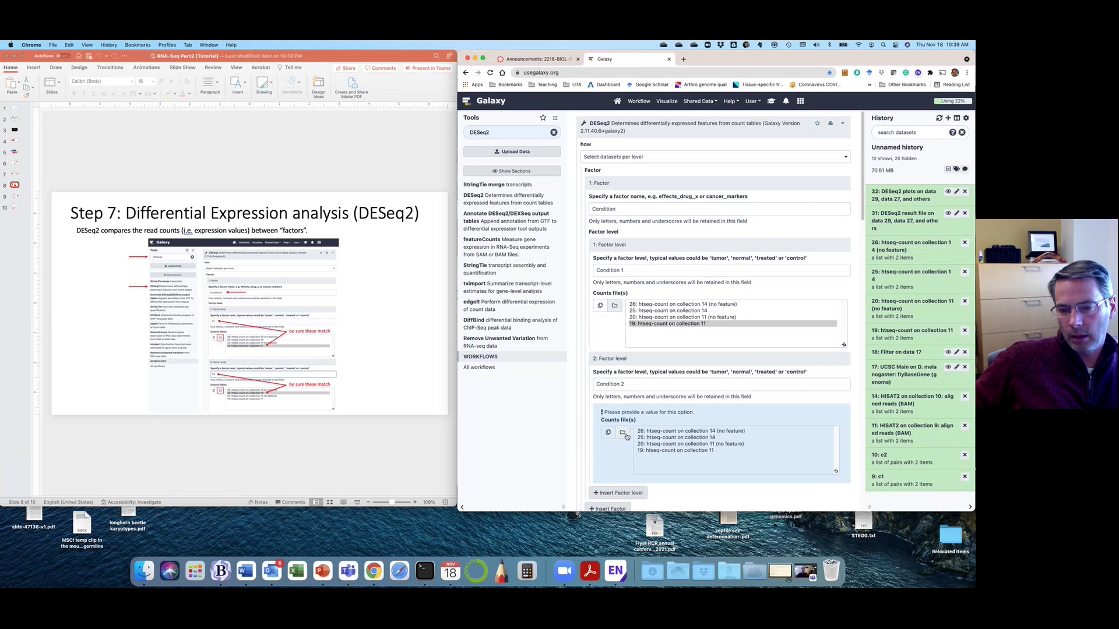
{"action": "left_click", "coordinate": [686, 439]}
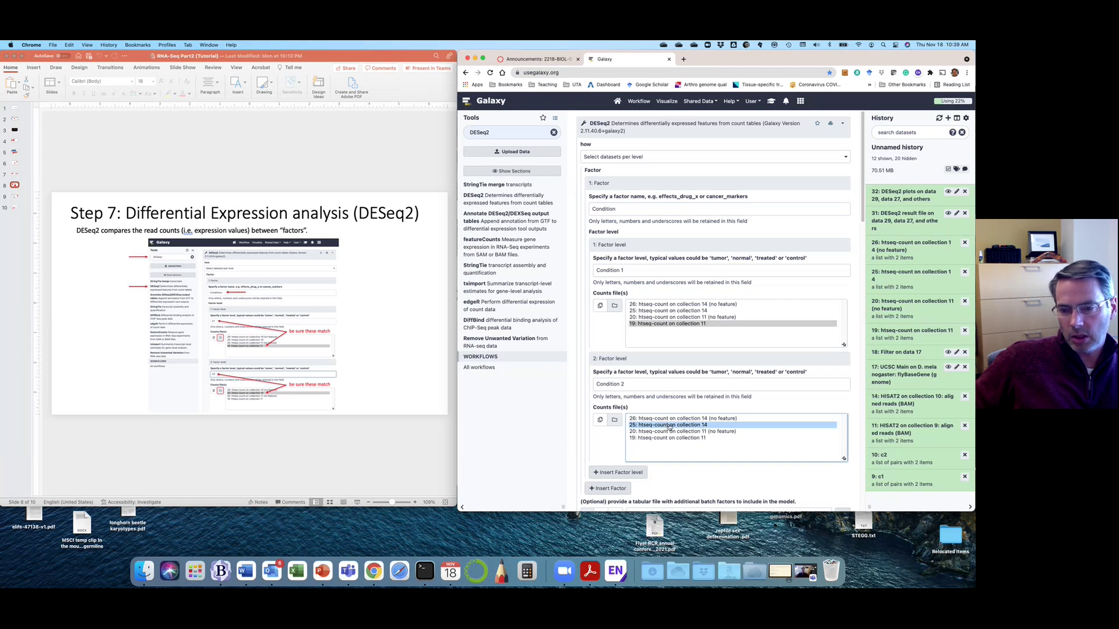
- Review both factor levels, the remaining DESeq2 settings and the tool help on input files and output columns
{"action": "scroll", "coordinate": [713, 431], "scroll_direction": "down", "scroll_amount": 4}
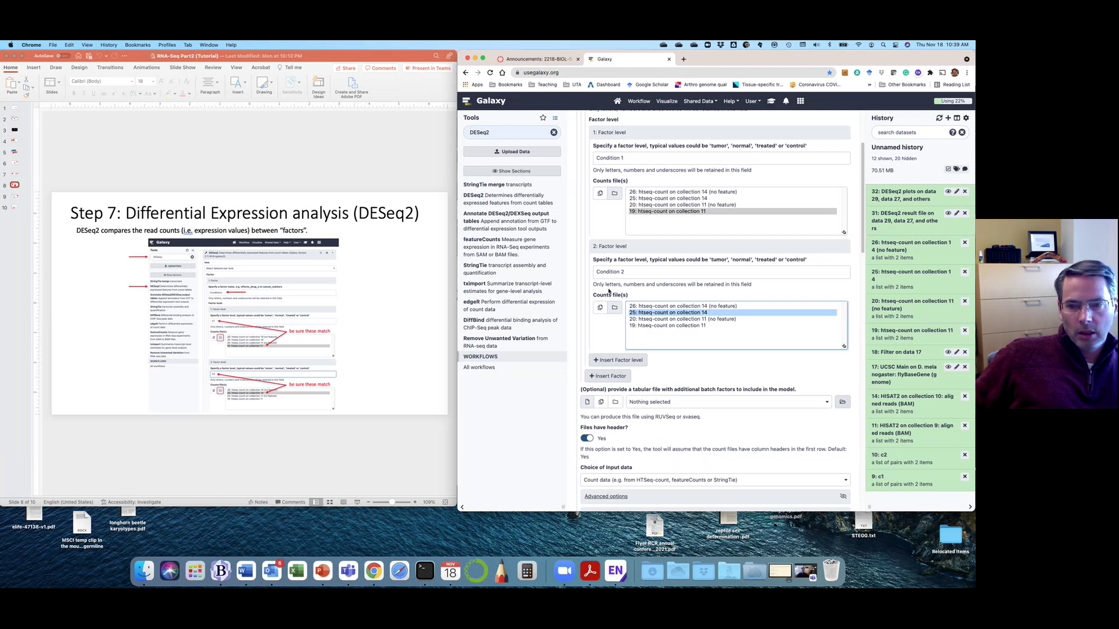
{"action": "left_click", "coordinate": [349, 334]}
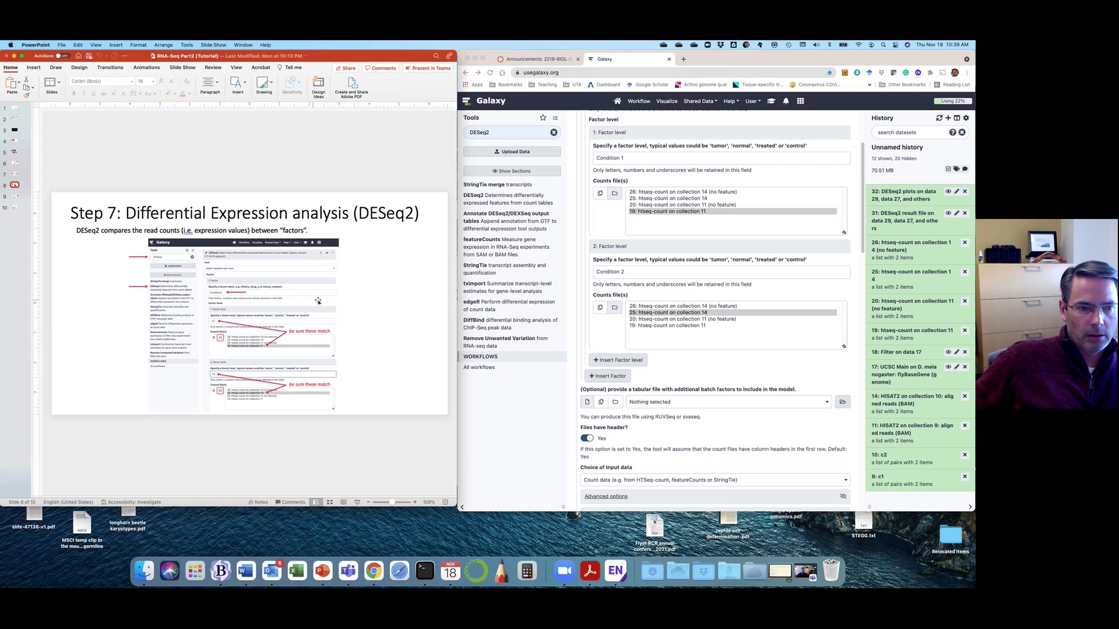
{"action": "scroll", "coordinate": [681, 295], "scroll_direction": "down", "scroll_amount": 5}
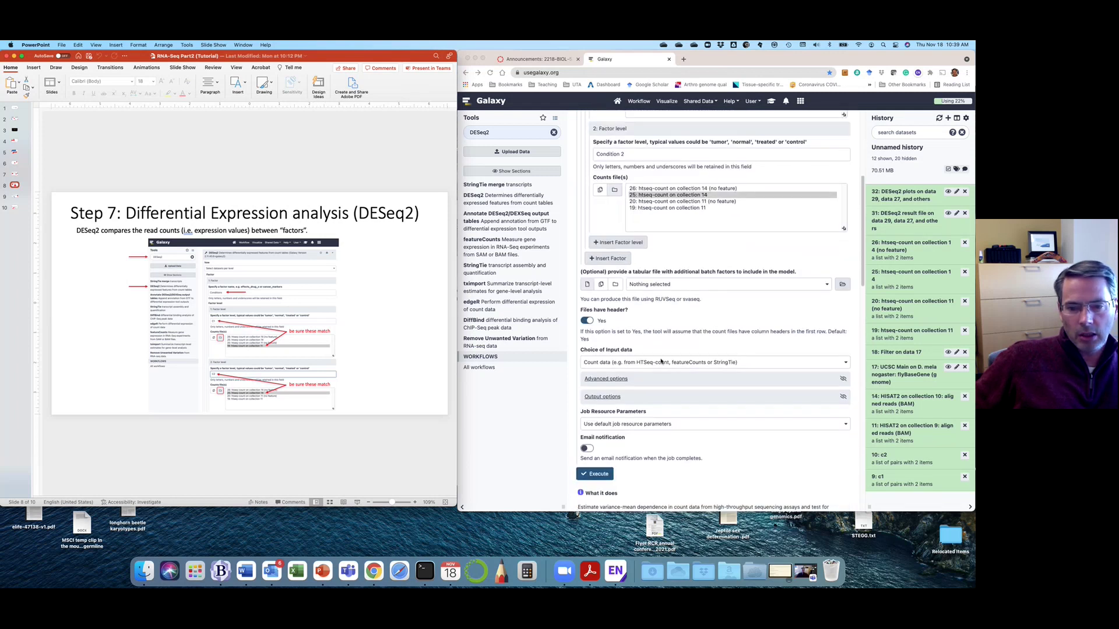
{"action": "scroll", "coordinate": [680, 385], "scroll_direction": "down", "scroll_amount": 3}
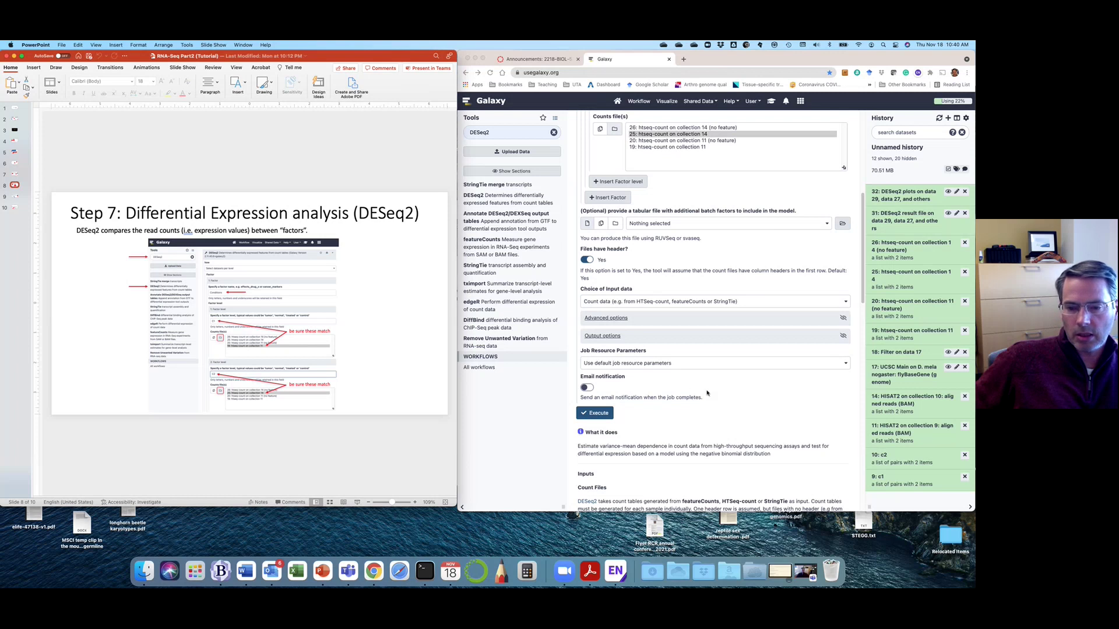
{"action": "scroll", "coordinate": [707, 393], "scroll_direction": "down", "scroll_amount": 20}
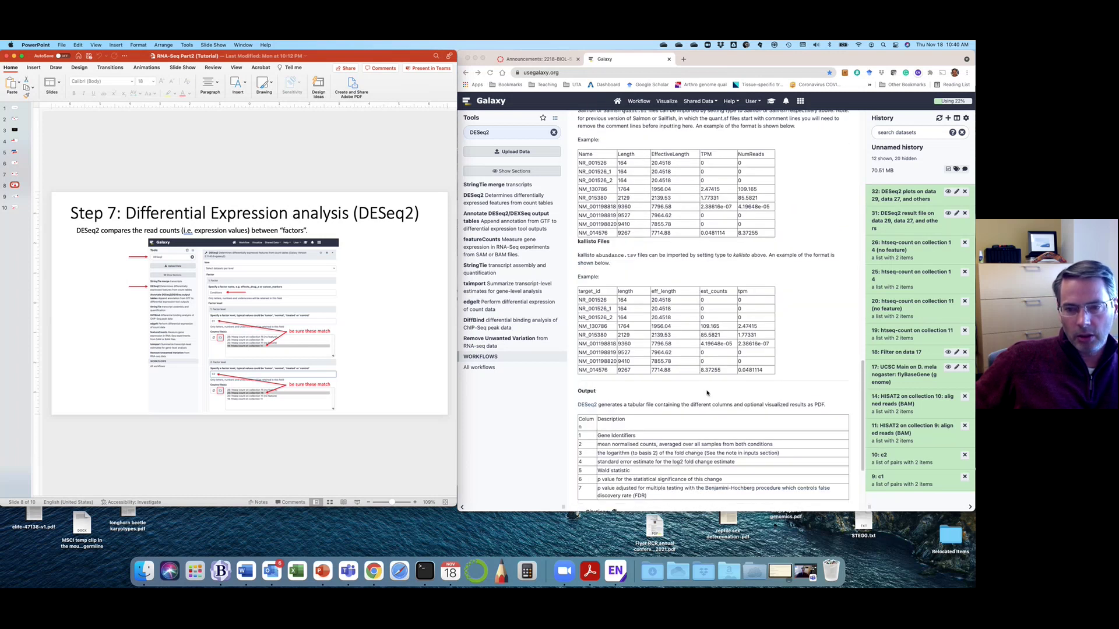
{"action": "scroll", "coordinate": [707, 393], "scroll_direction": "up", "scroll_amount": 20}
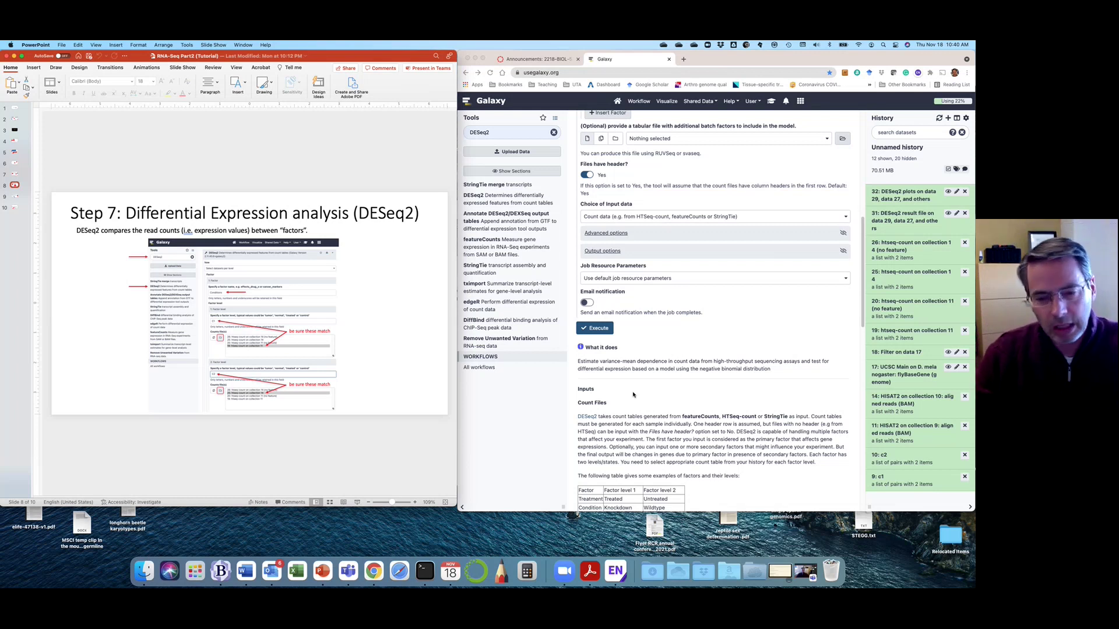
{"action": "scroll", "coordinate": [629, 404], "scroll_direction": "up", "scroll_amount": 3}
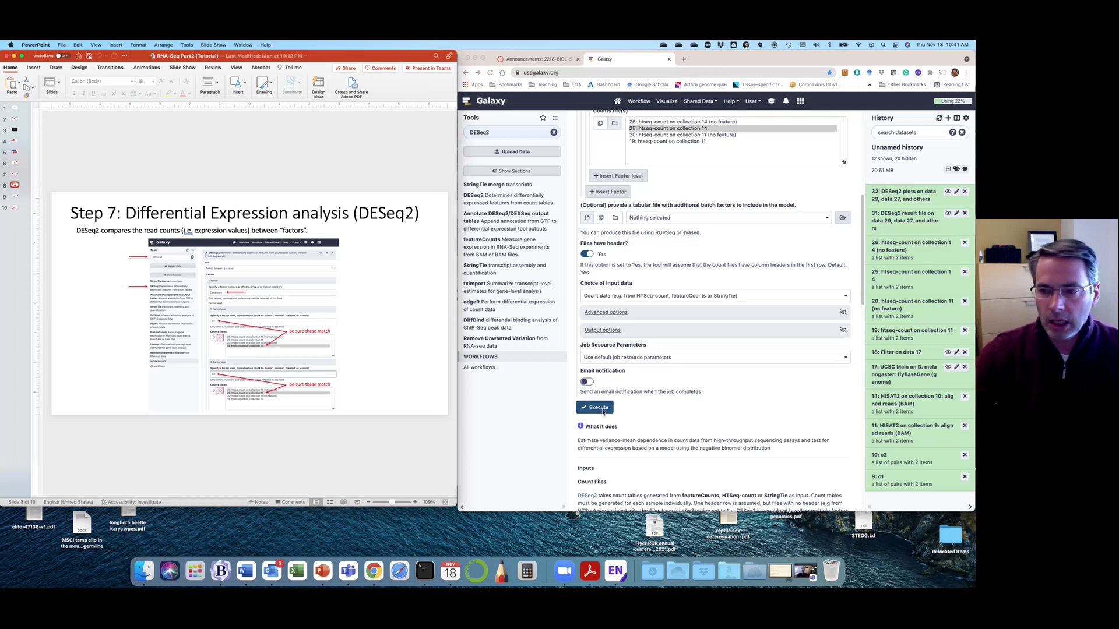
{"action": "scroll", "coordinate": [692, 398], "scroll_direction": "up", "scroll_amount": 3}
{"action": "scroll", "coordinate": [691, 398], "scroll_direction": "up", "scroll_amount": 6}
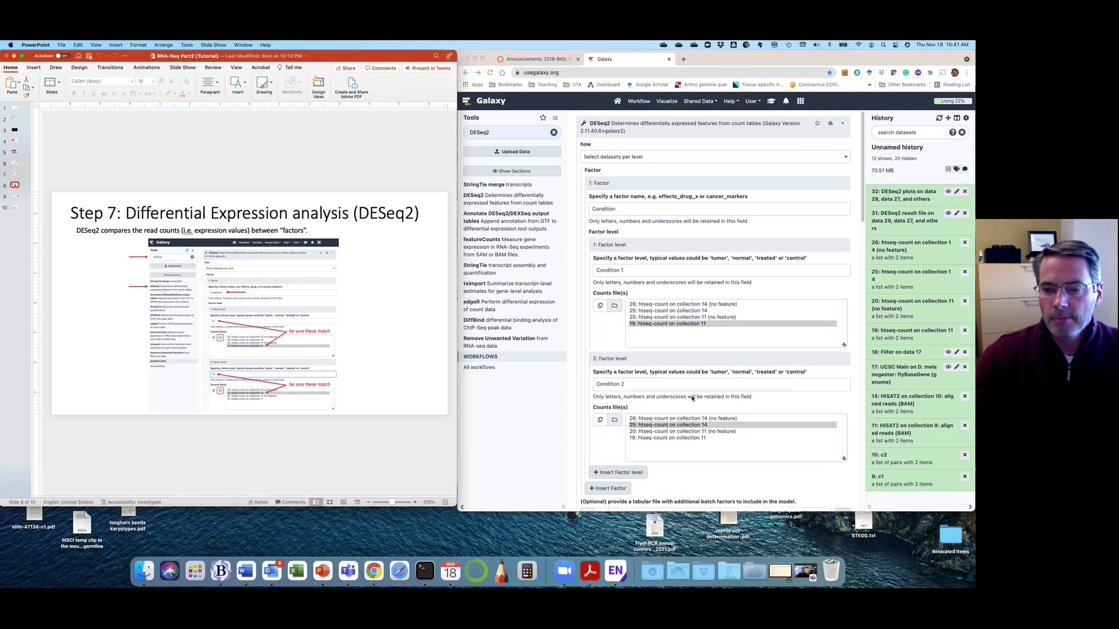
{"action": "scroll", "coordinate": [692, 398], "scroll_direction": "down", "scroll_amount": 9}
{"action": "left_click", "coordinate": [720, 425]}
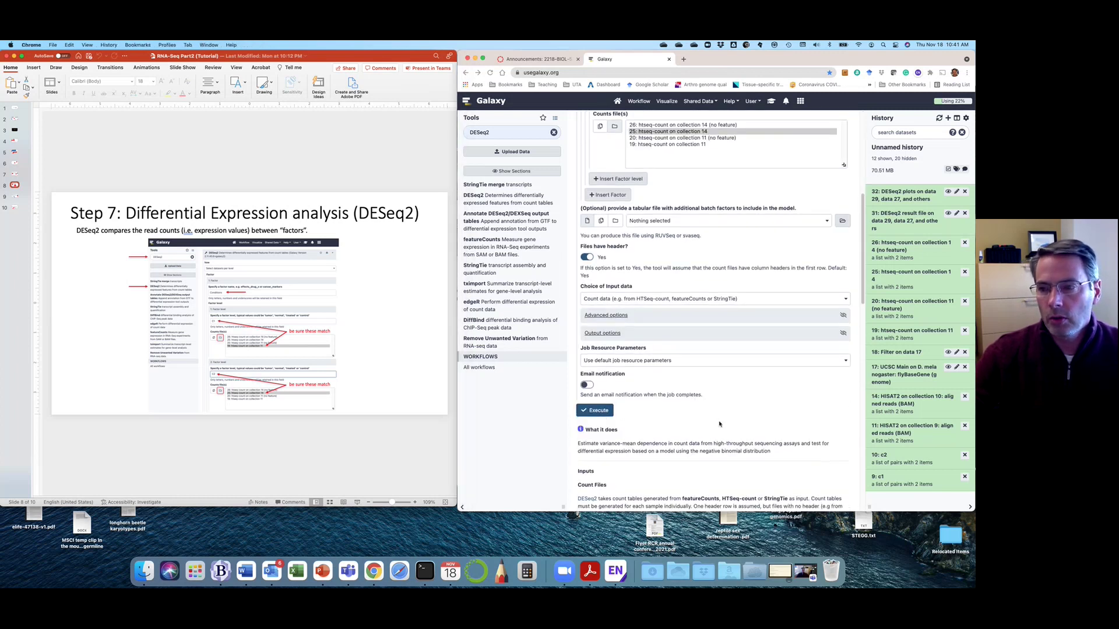
{"action": "scroll", "coordinate": [721, 402], "scroll_direction": "up", "scroll_amount": 2}
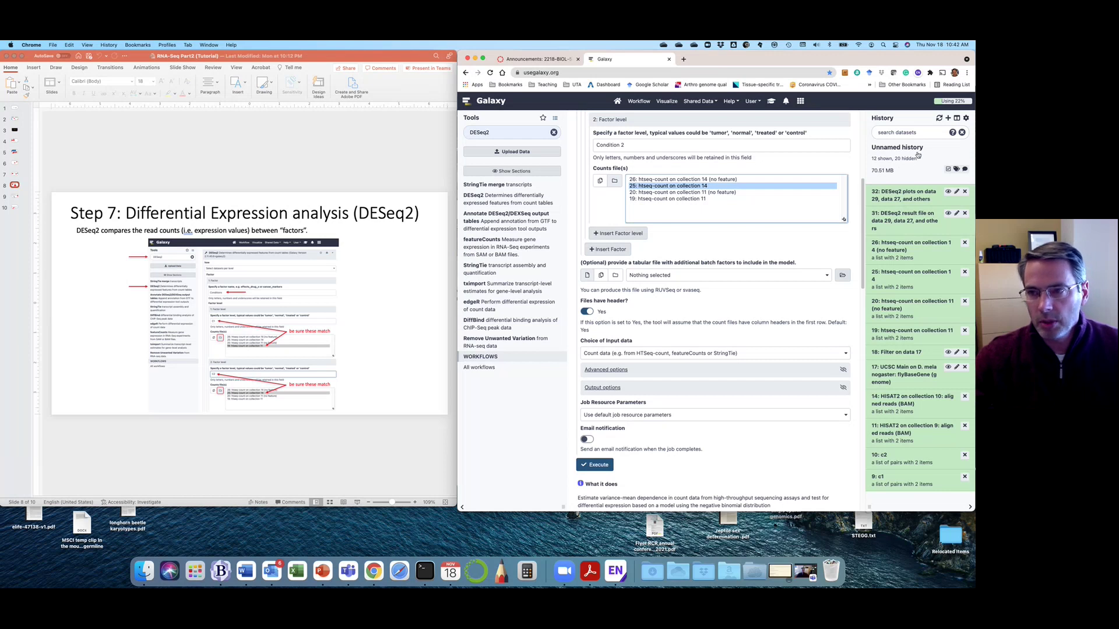
- Switch to PowerPoint, show the slide with the DESeq2 output table and plots, and enlarge the presentation window
{"action": "left_click_drag", "start_coordinate": [862, 53], "coordinate": [799, 53]}
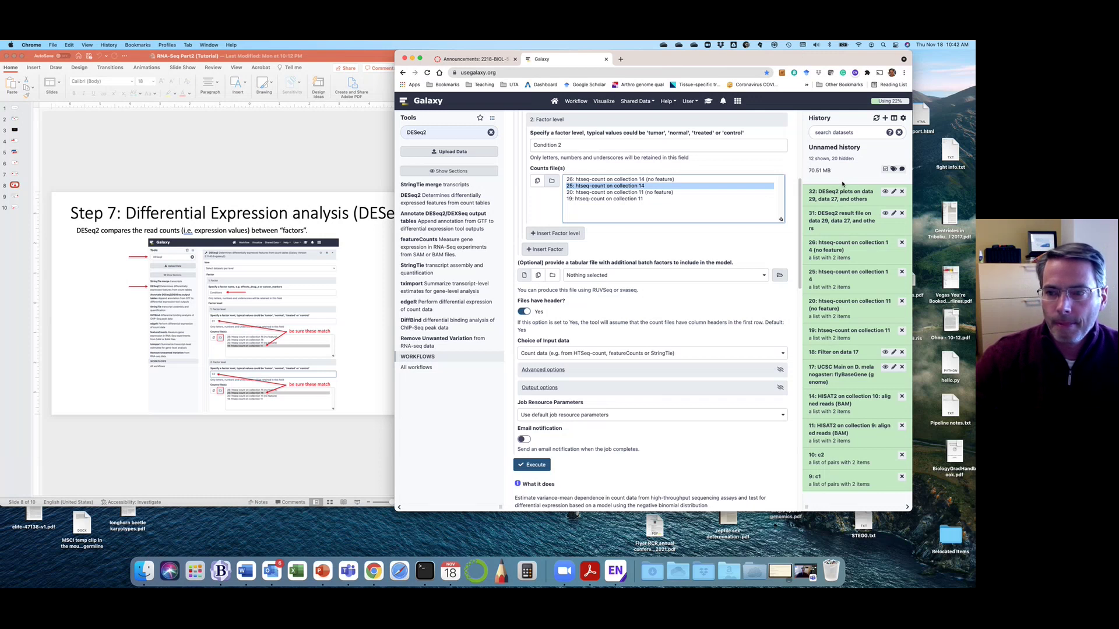
{"action": "left_click", "coordinate": [842, 184]}
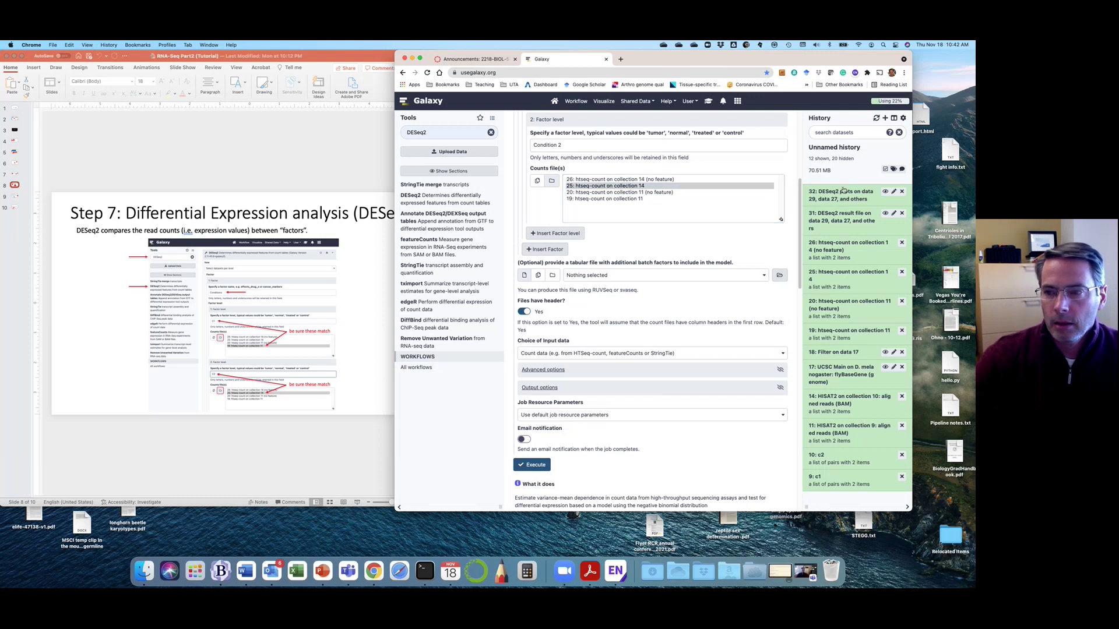
{"action": "left_click", "coordinate": [16, 198]}
{"action": "left_click", "coordinate": [16, 198]}
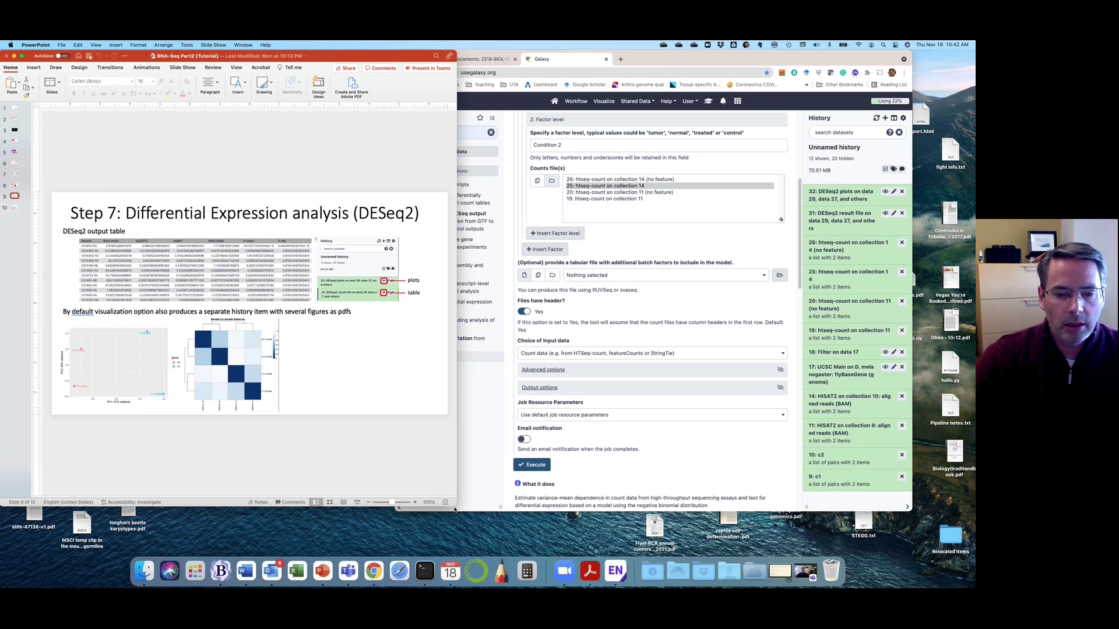
{"action": "left_click_drag", "start_coordinate": [455, 507], "coordinate": [778, 557]}
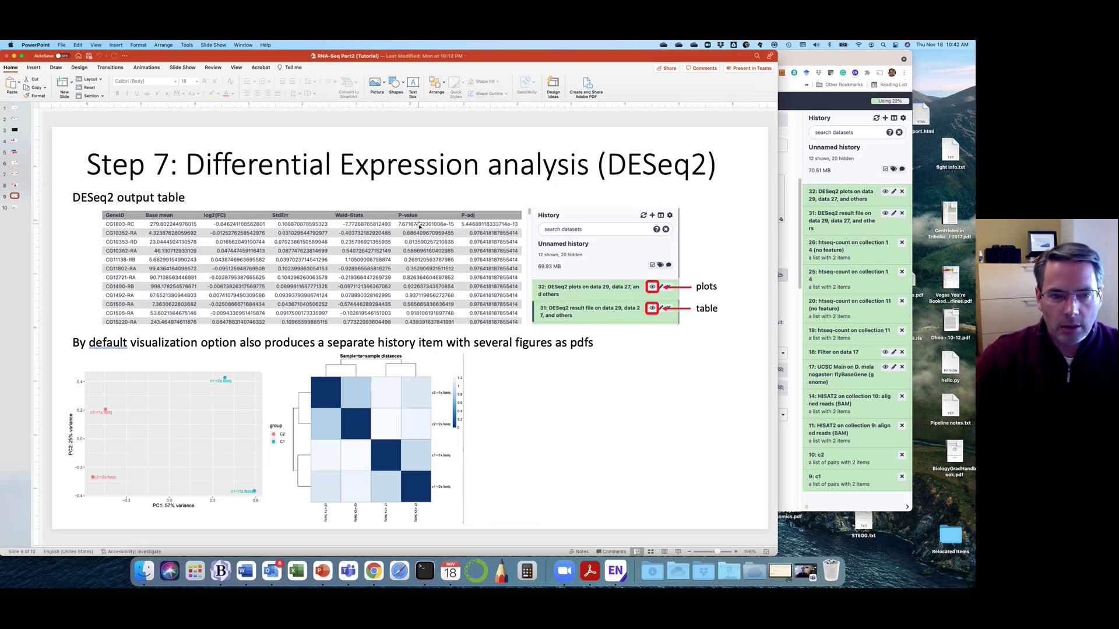
{"action": "left_click", "coordinate": [124, 226]}
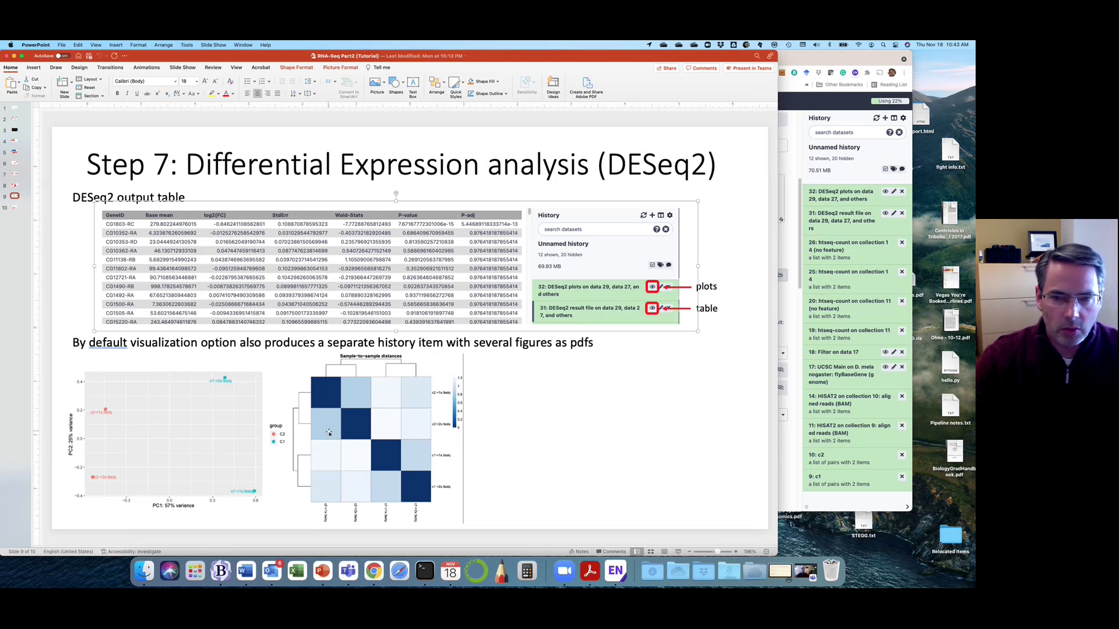
- Switch to Galaxy and view the data of the DESeq2 result file, examining its columns from GeneID to P-adj
{"action": "left_click", "coordinate": [837, 170]}
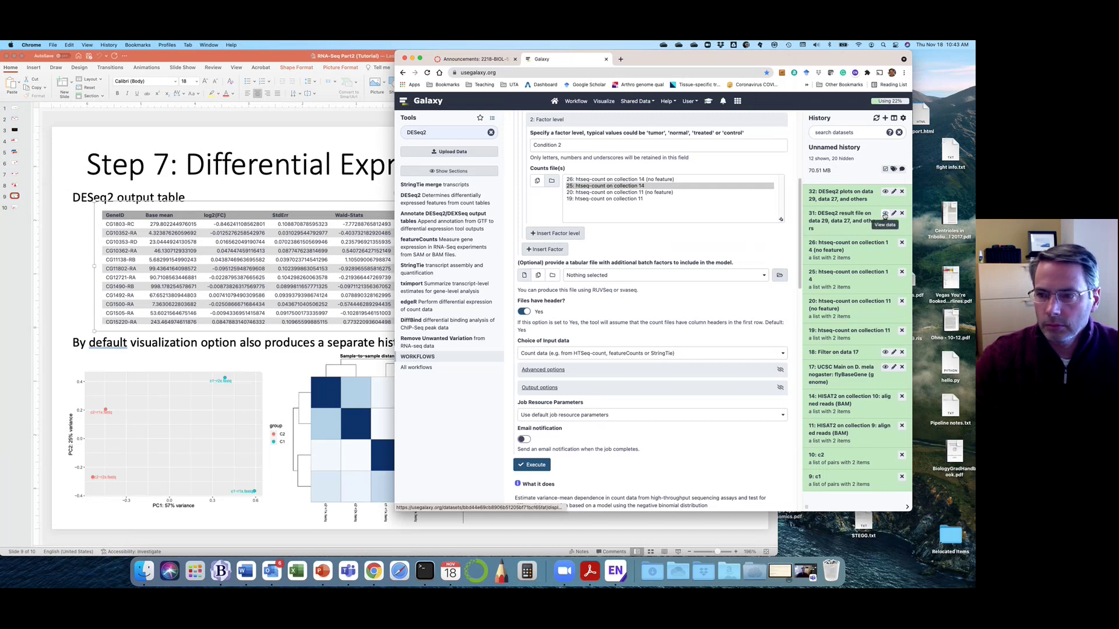
{"action": "left_click", "coordinate": [885, 214]}
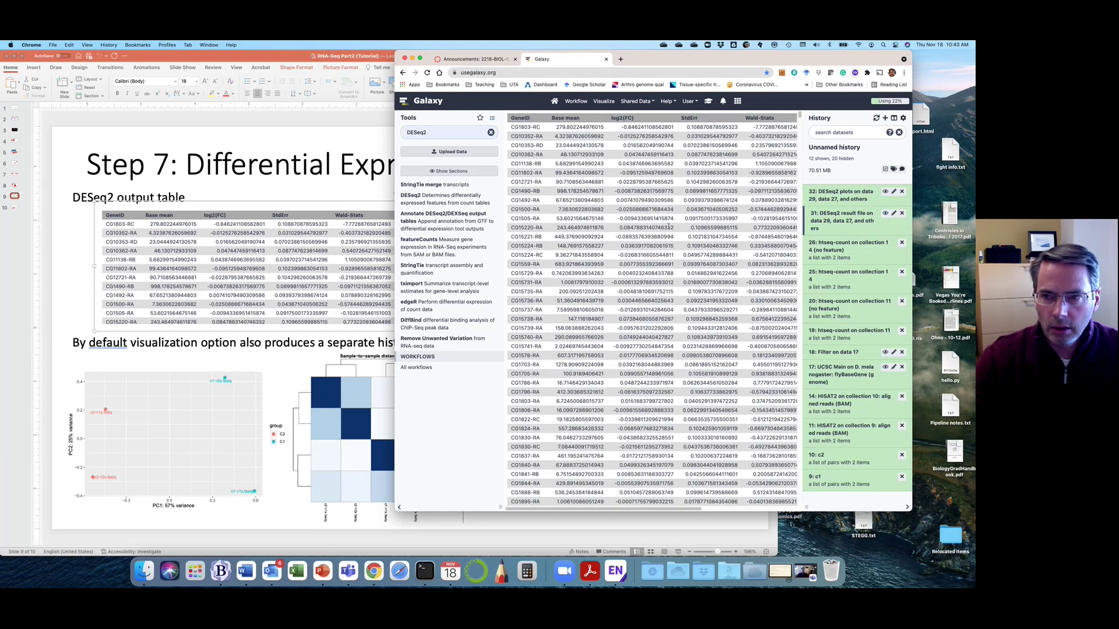
{"action": "scroll", "coordinate": [668, 227], "scroll_direction": "right", "scroll_amount": 5}
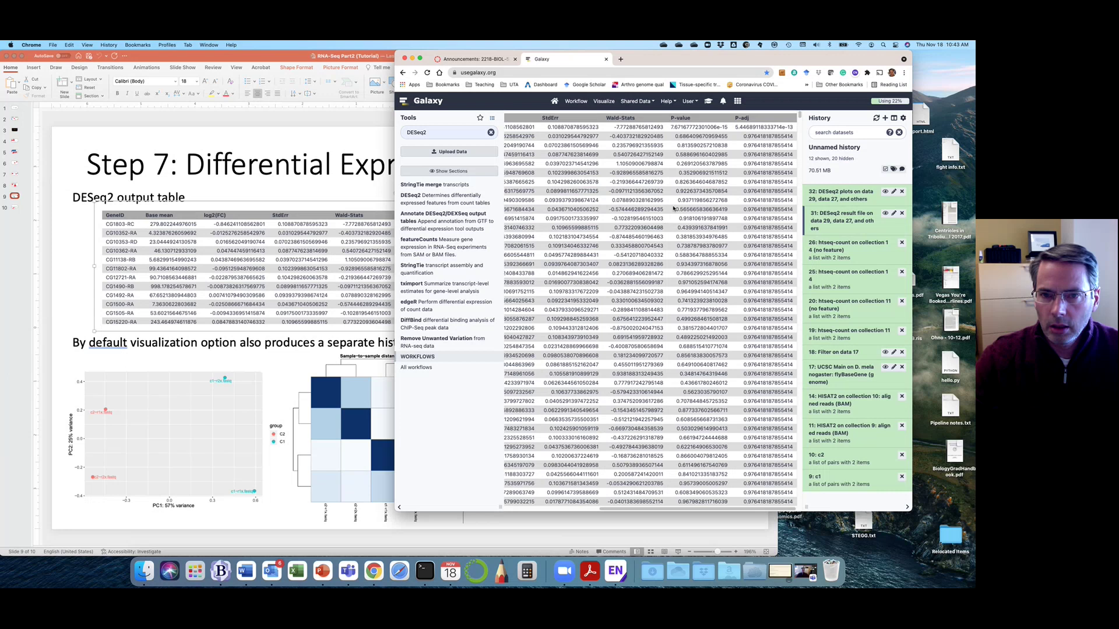
{"action": "scroll", "coordinate": [673, 208], "scroll_direction": "left", "scroll_amount": 5}
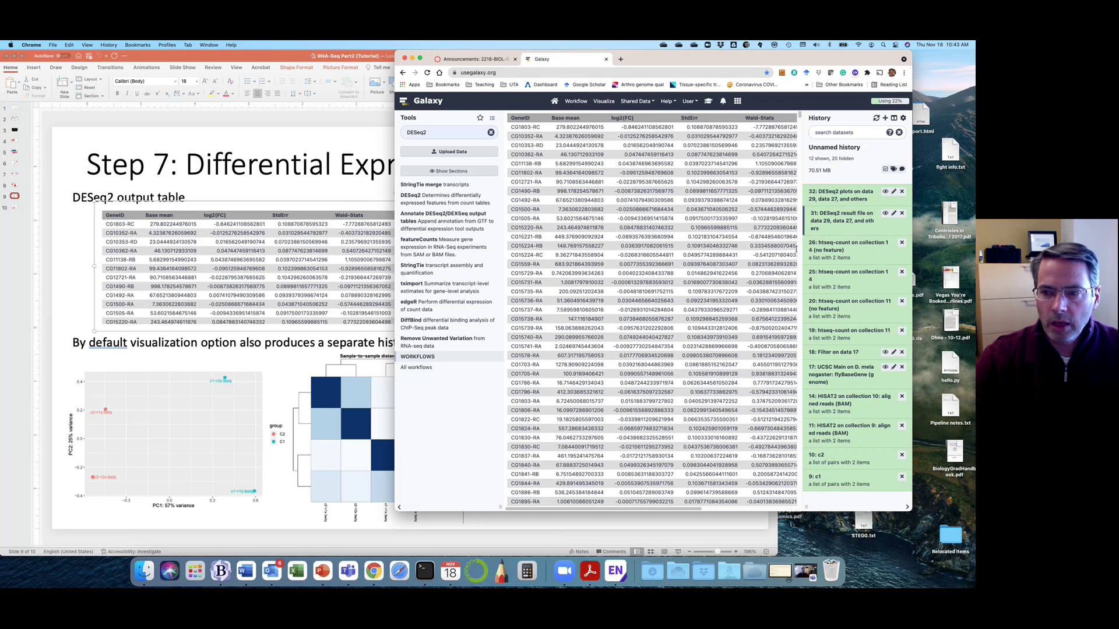
{"action": "left_click", "coordinate": [842, 195]}
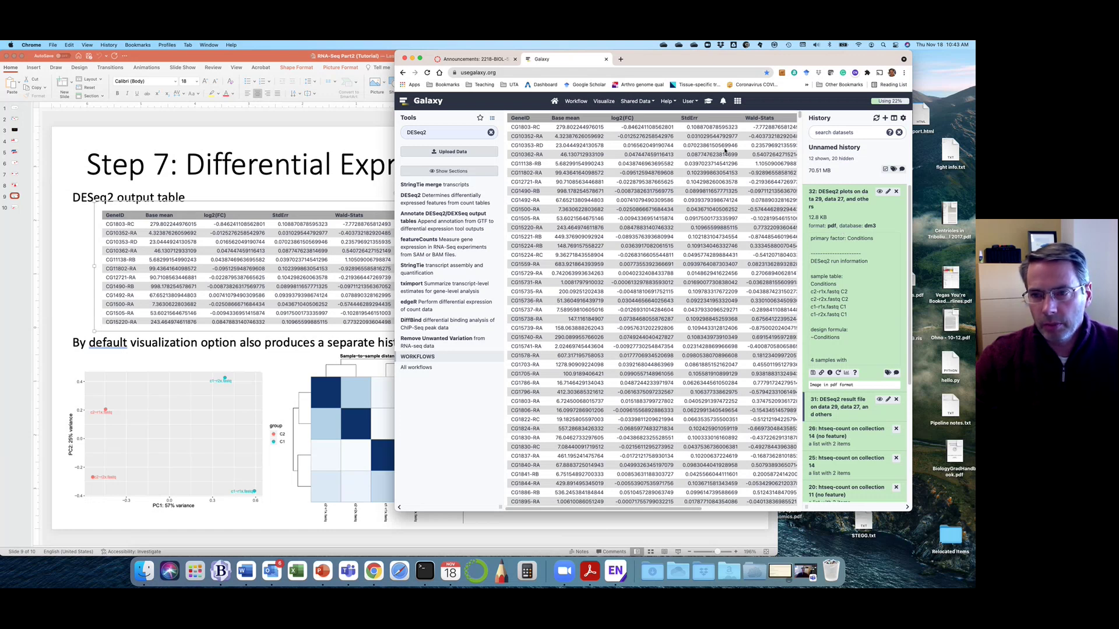
{"action": "scroll", "coordinate": [728, 151], "scroll_direction": "right", "scroll_amount": 5}
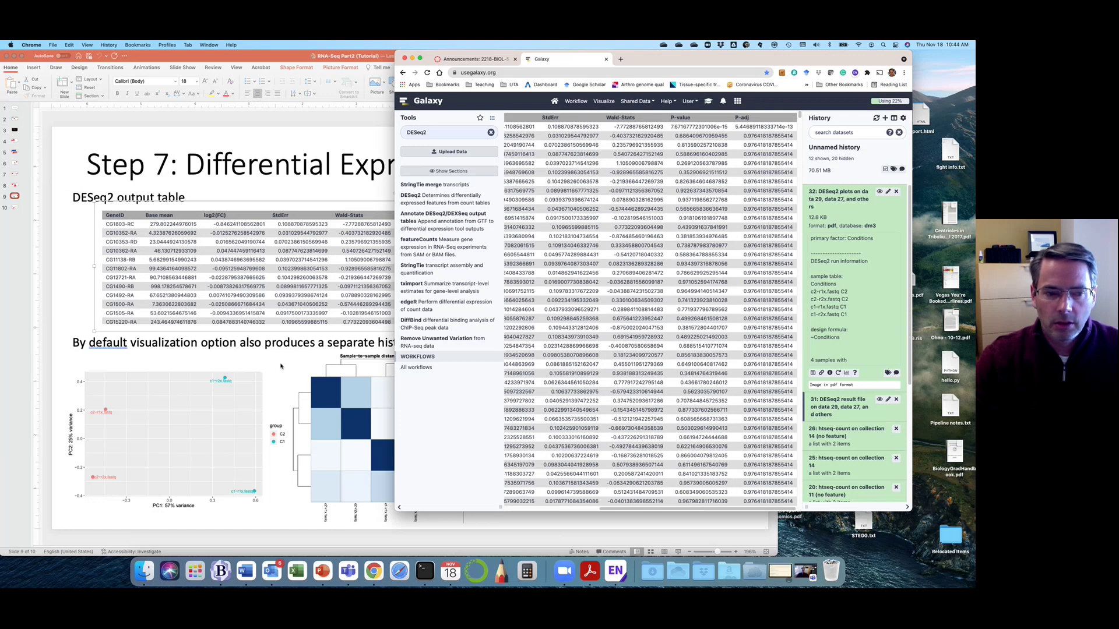
- View the DESeq2 plots dataset in Galaxy and examine the PCA plot, highlighting the variance in the PC1 axis label
{"action": "left_click", "coordinate": [281, 366]}
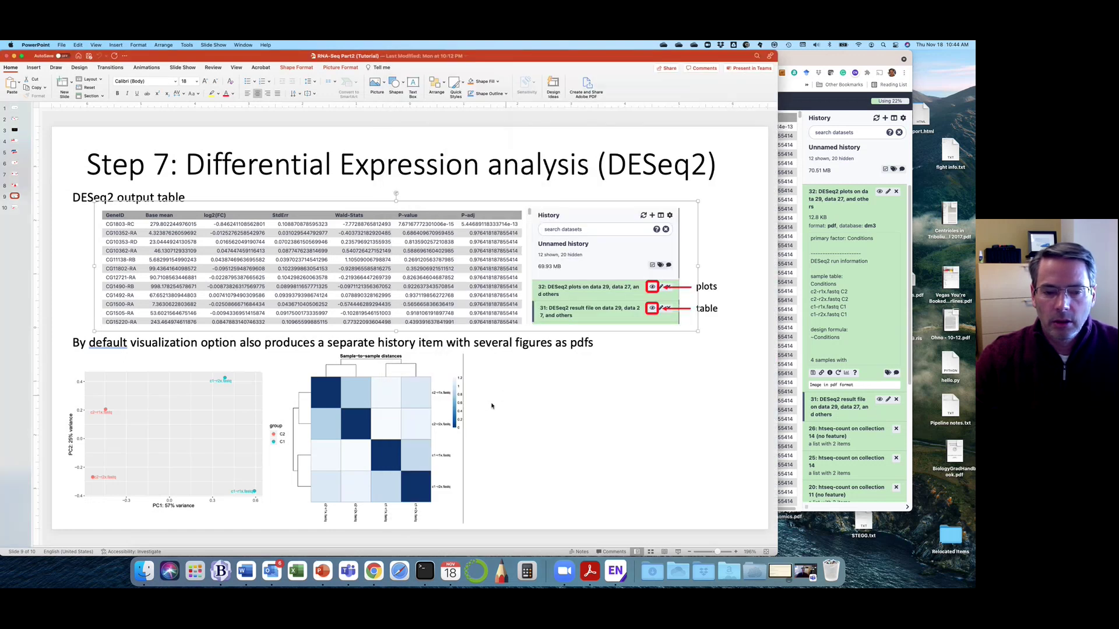
{"action": "left_click", "coordinate": [878, 294]}
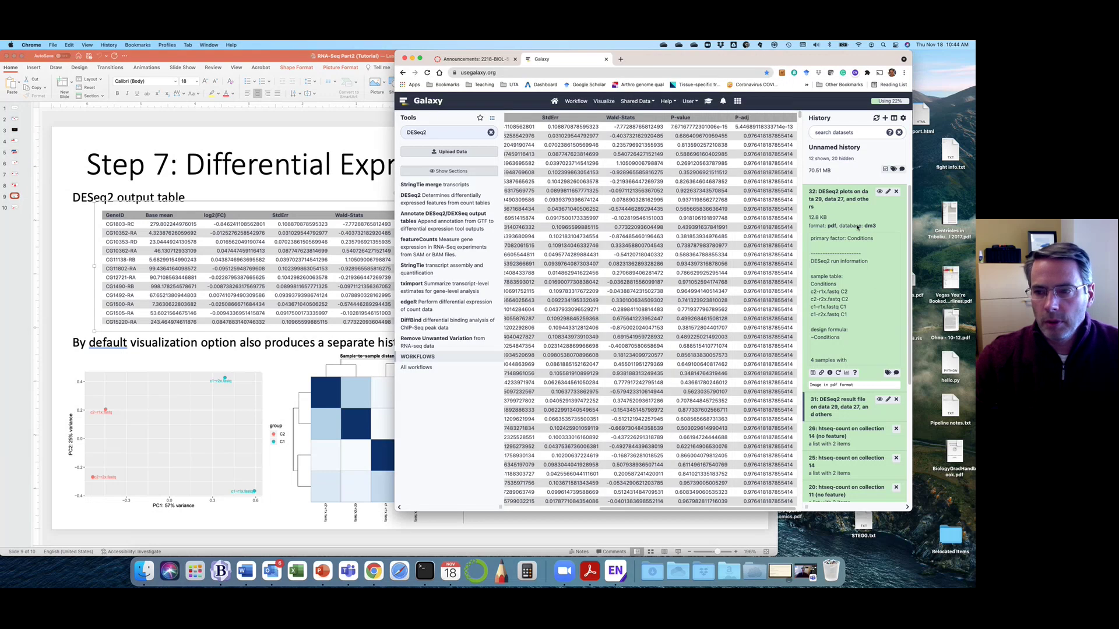
{"action": "left_click", "coordinate": [843, 201]}
{"action": "left_click", "coordinate": [886, 192]}
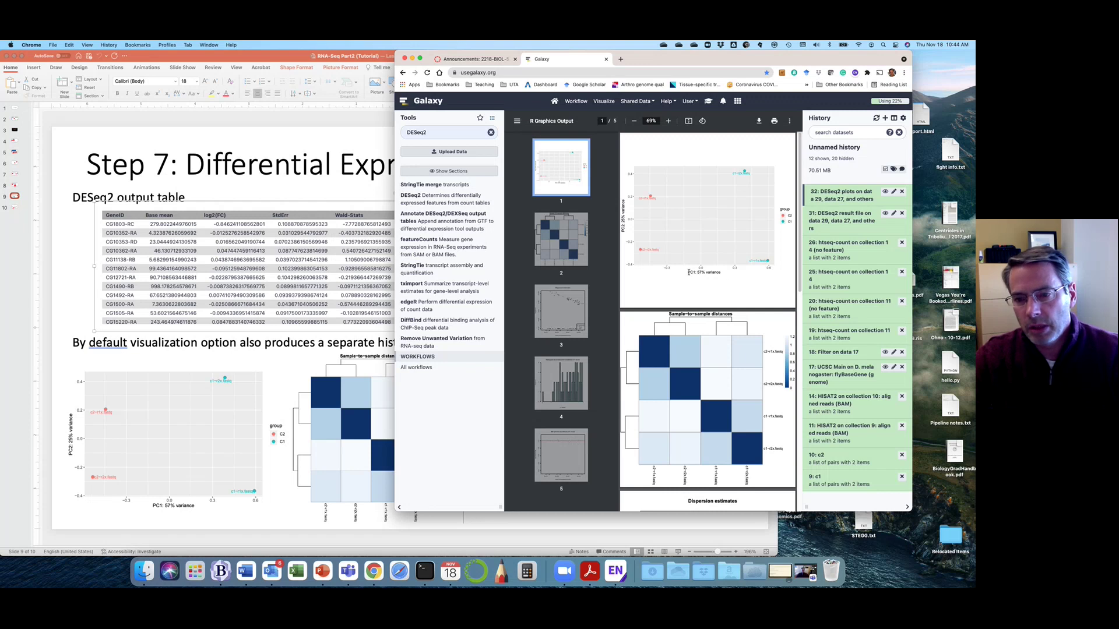
{"action": "left_click_drag", "start_coordinate": [699, 272], "coordinate": [724, 273]}
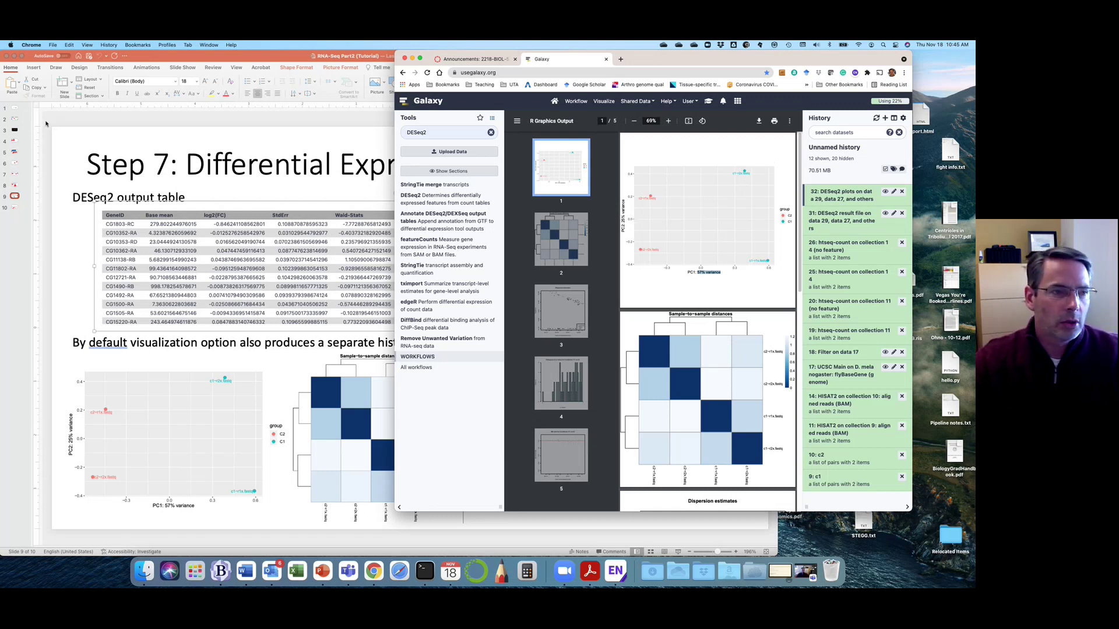
- Check the Step 1: Get the Data slide and the DESeq2 output slide in PowerPoint, and return to the plots in Galaxy
{"action": "left_click", "coordinate": [15, 119]}
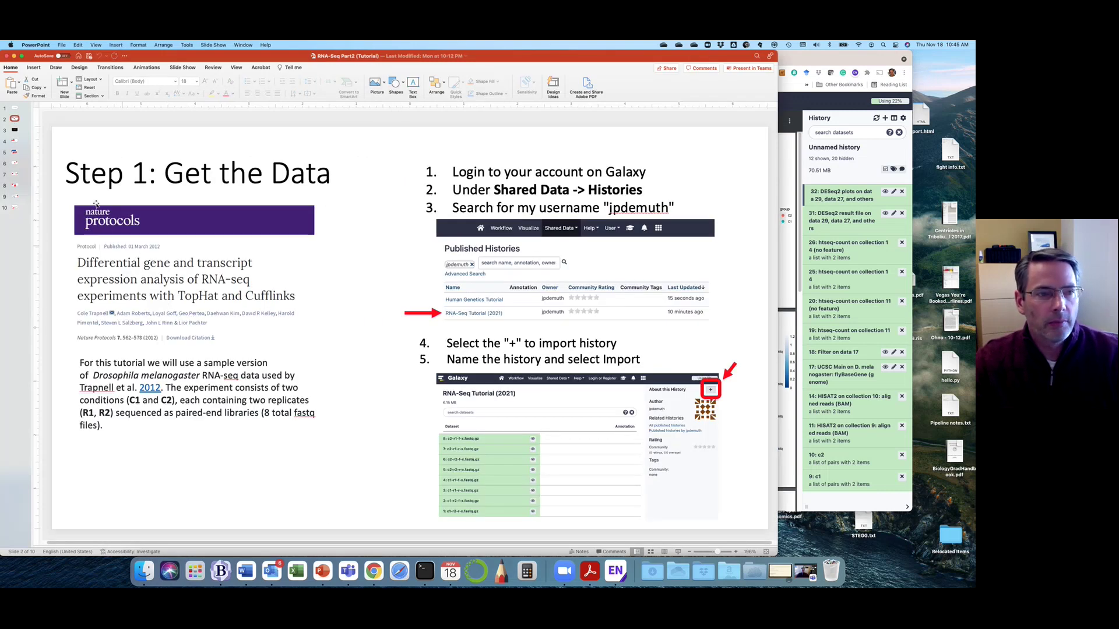
{"action": "left_click", "coordinate": [15, 196]}
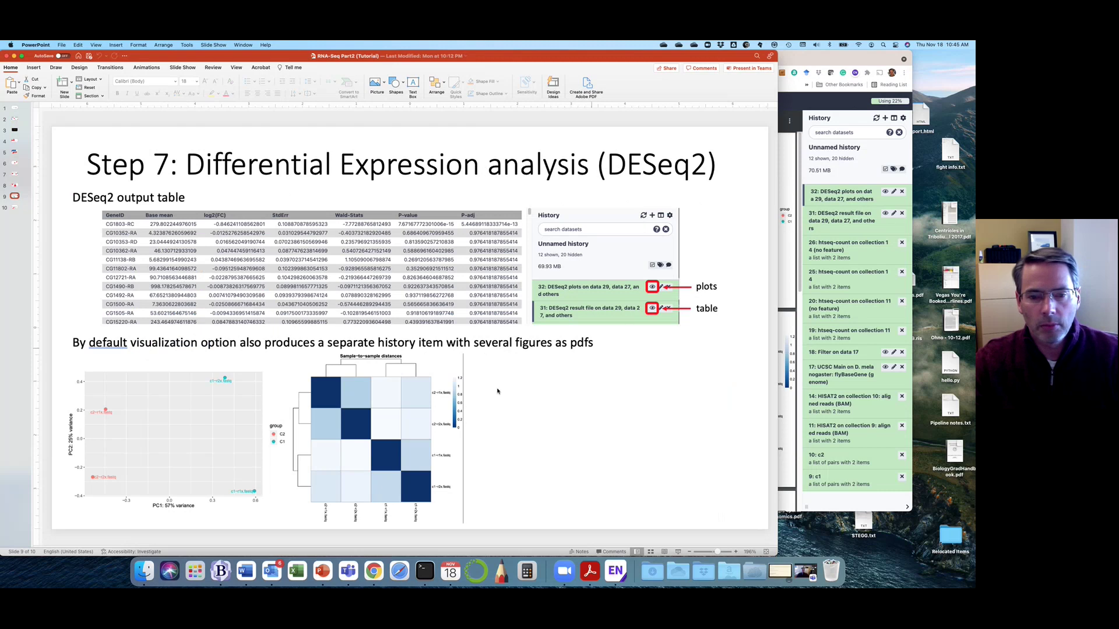
{"action": "left_click", "coordinate": [790, 280]}
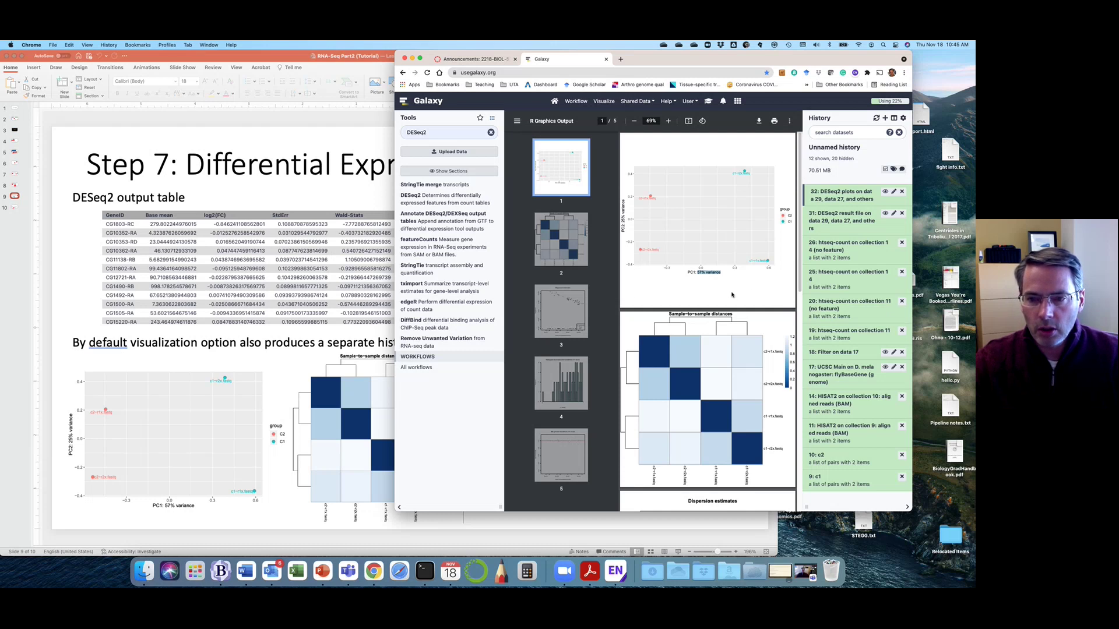
{"action": "left_click", "coordinate": [754, 292]}
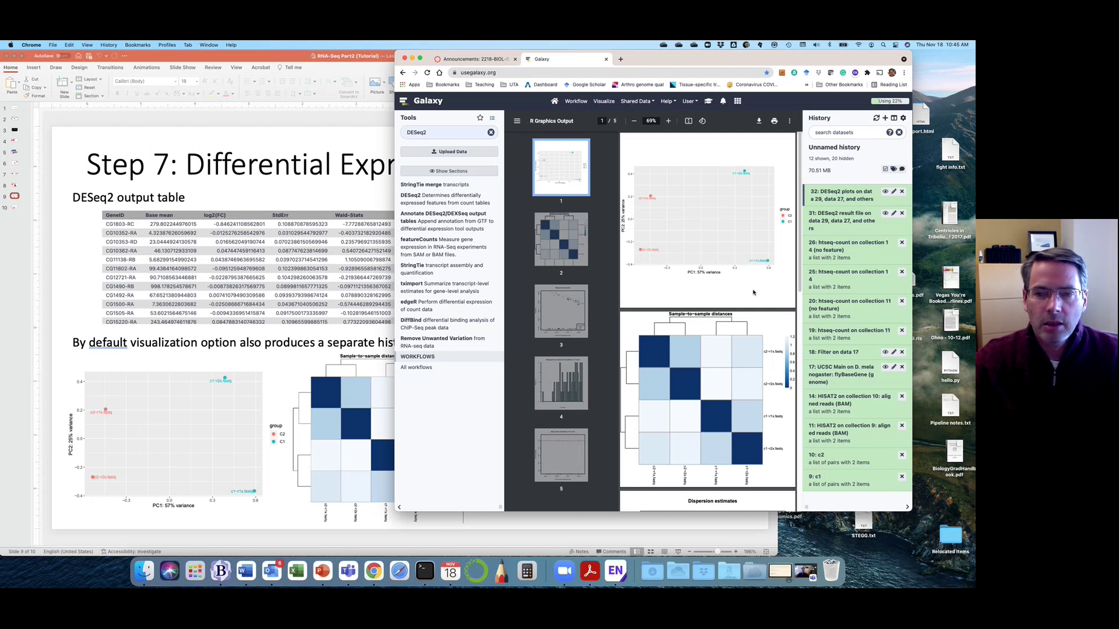
- View the DESeq2 result file again and examine the gene rows, including those with NA values
{"action": "left_click", "coordinate": [885, 215]}
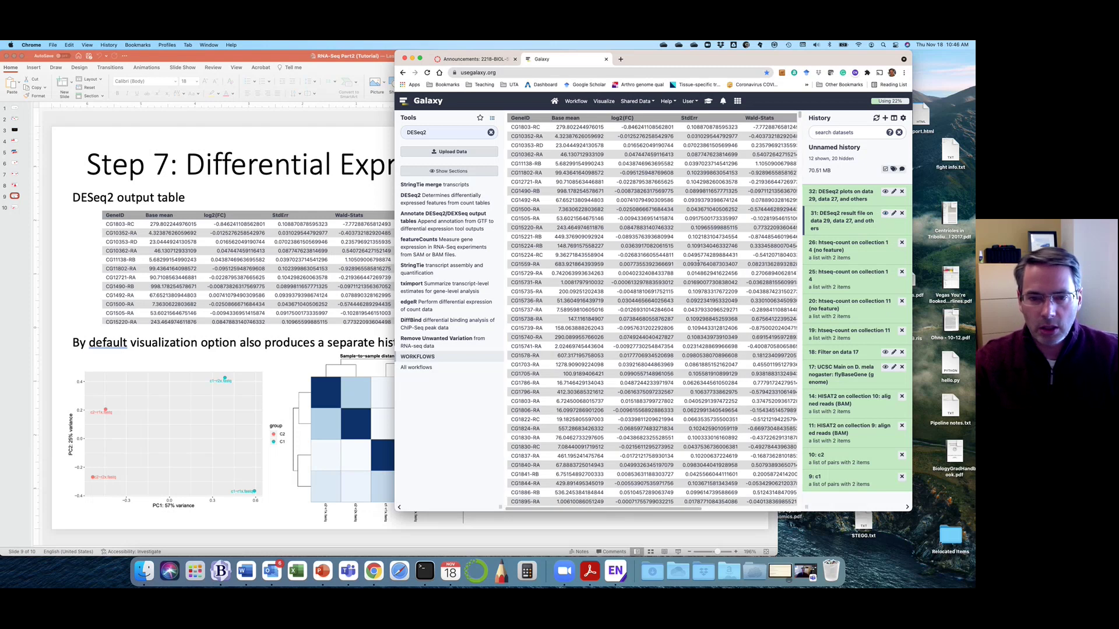
{"action": "scroll", "coordinate": [588, 411], "scroll_direction": "down", "scroll_amount": 15}
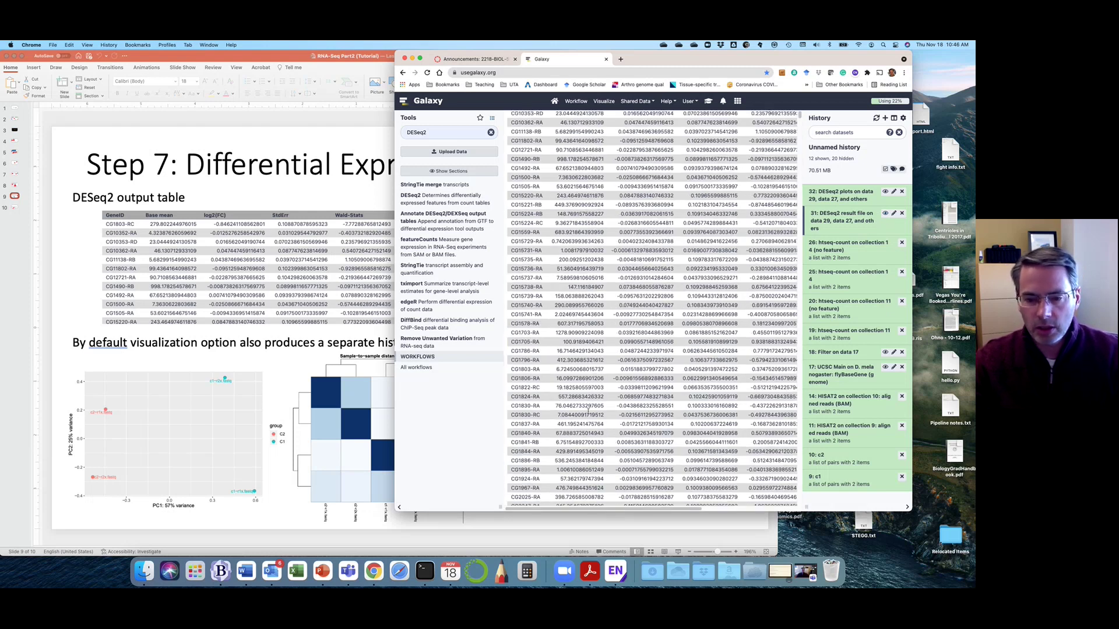
{"action": "scroll", "coordinate": [592, 411], "scroll_direction": "up", "scroll_amount": 6}
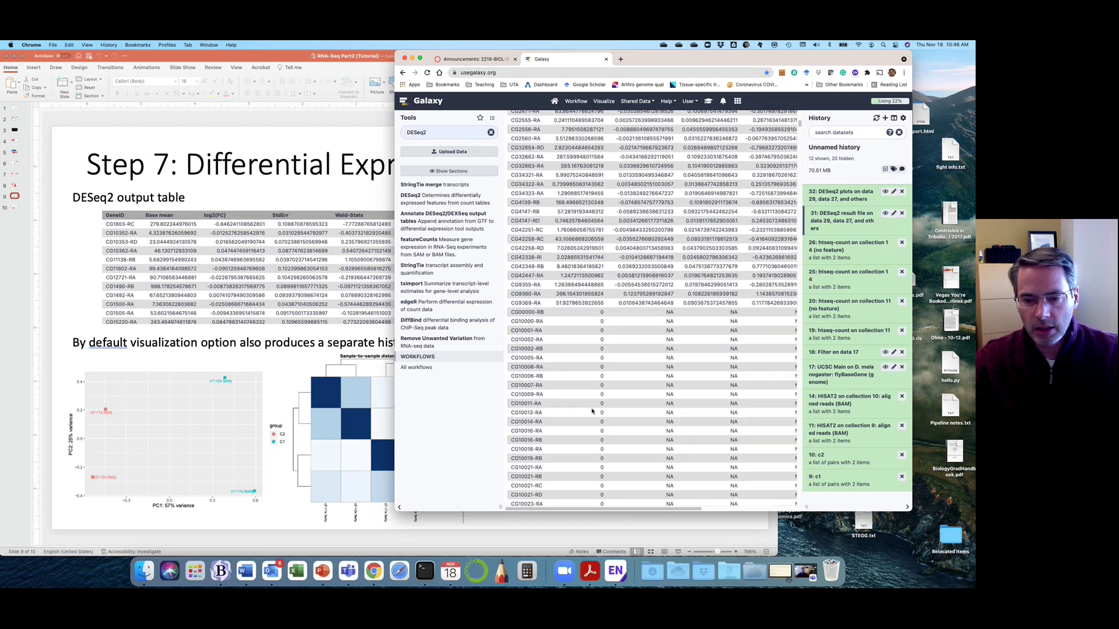
{"action": "scroll", "coordinate": [592, 410], "scroll_direction": "up", "scroll_amount": 10}
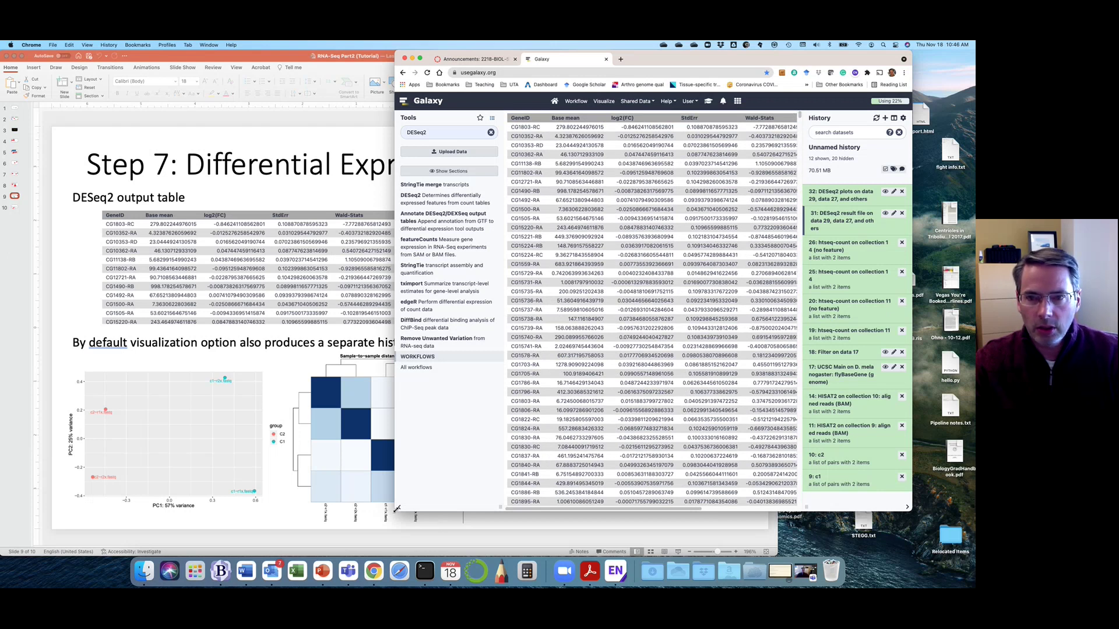
- Widen the Galaxy window to show the P-value column, highlight the P-value of gene CG1803-RC and compare it with the genes below
{"action": "left_click_drag", "start_coordinate": [397, 509], "coordinate": [296, 518]}
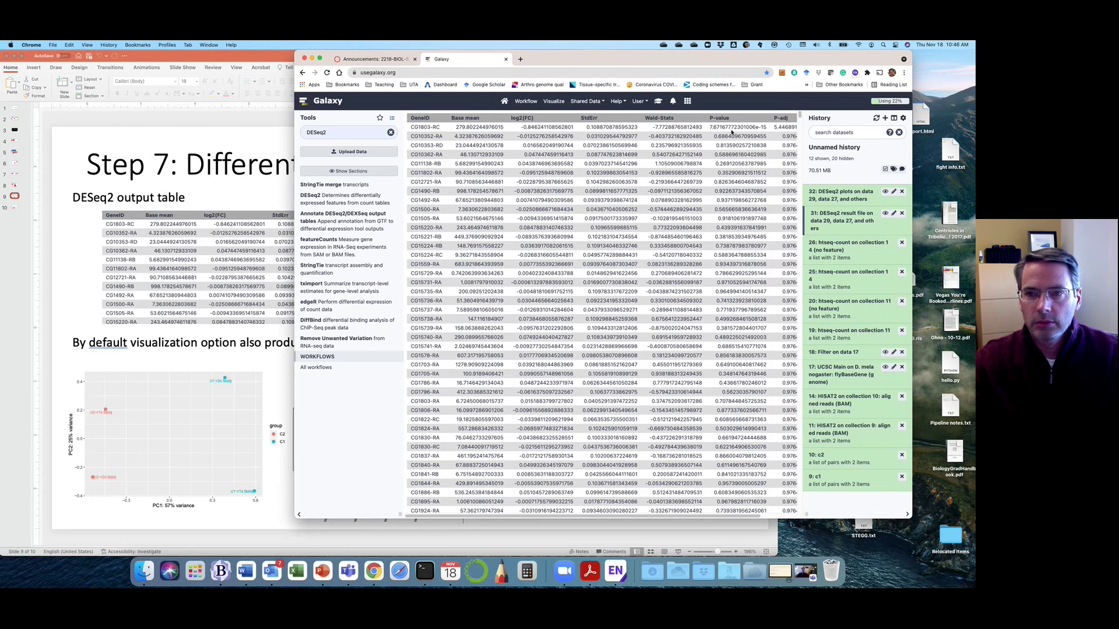
{"action": "left_click_drag", "start_coordinate": [711, 127], "coordinate": [777, 128]}
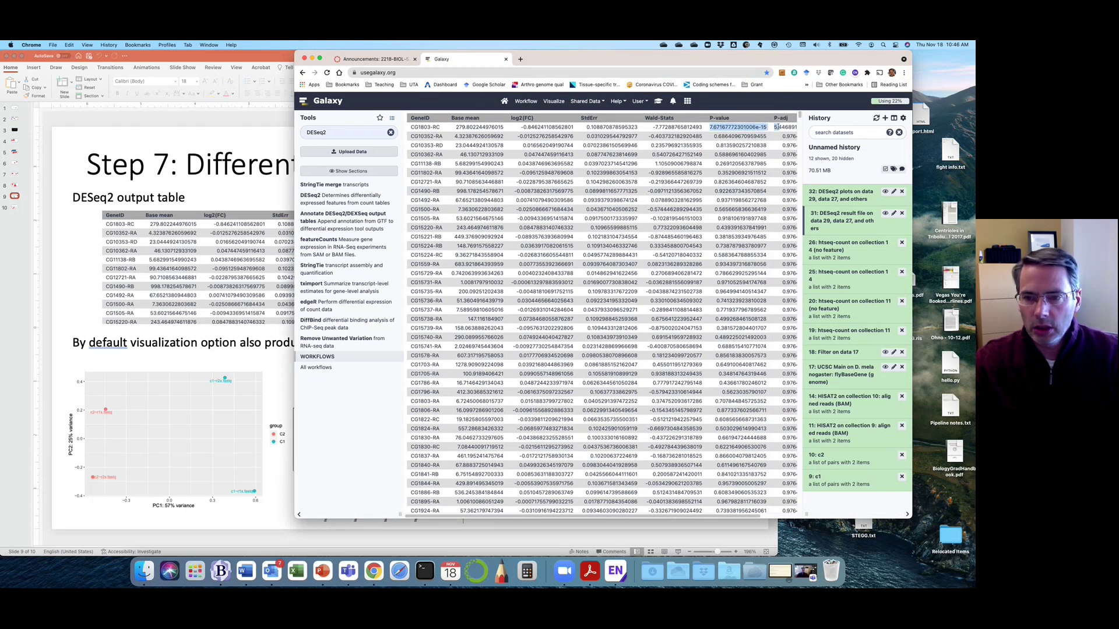
{"action": "scroll", "coordinate": [749, 299], "scroll_direction": "down", "scroll_amount": 3}
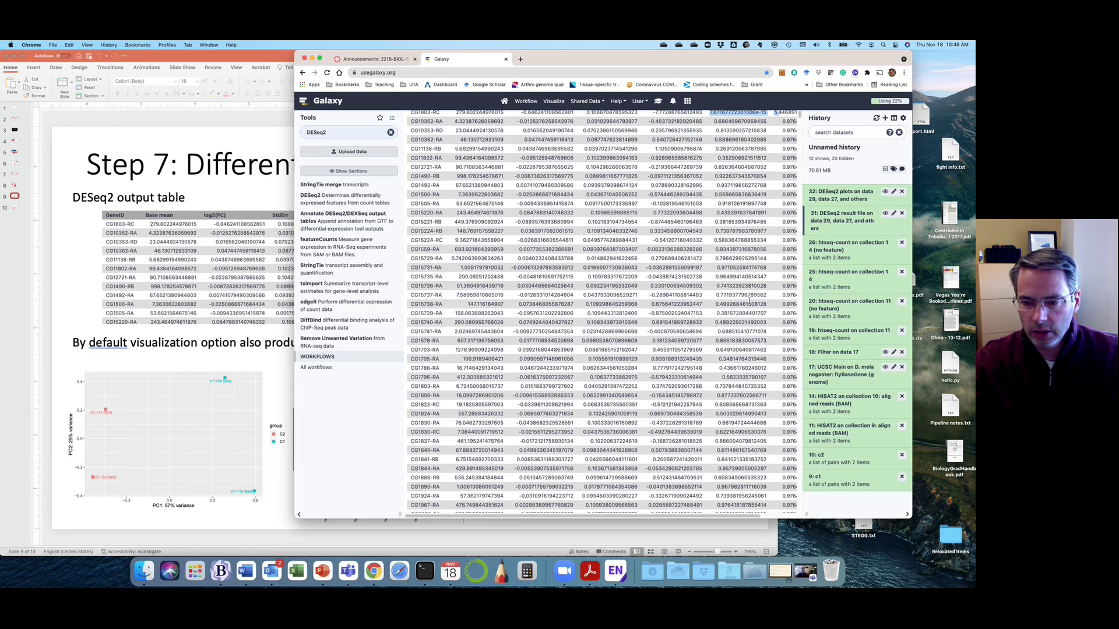
{"action": "scroll", "coordinate": [749, 299], "scroll_direction": "down", "scroll_amount": 10}
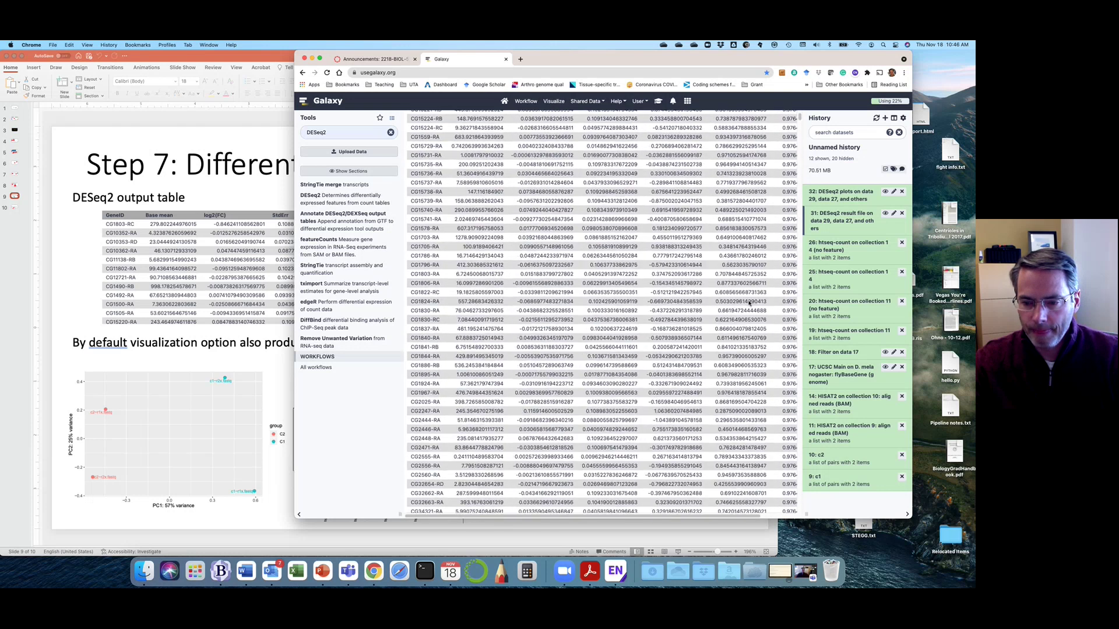
{"action": "scroll", "coordinate": [748, 302], "scroll_direction": "up", "scroll_amount": 13}
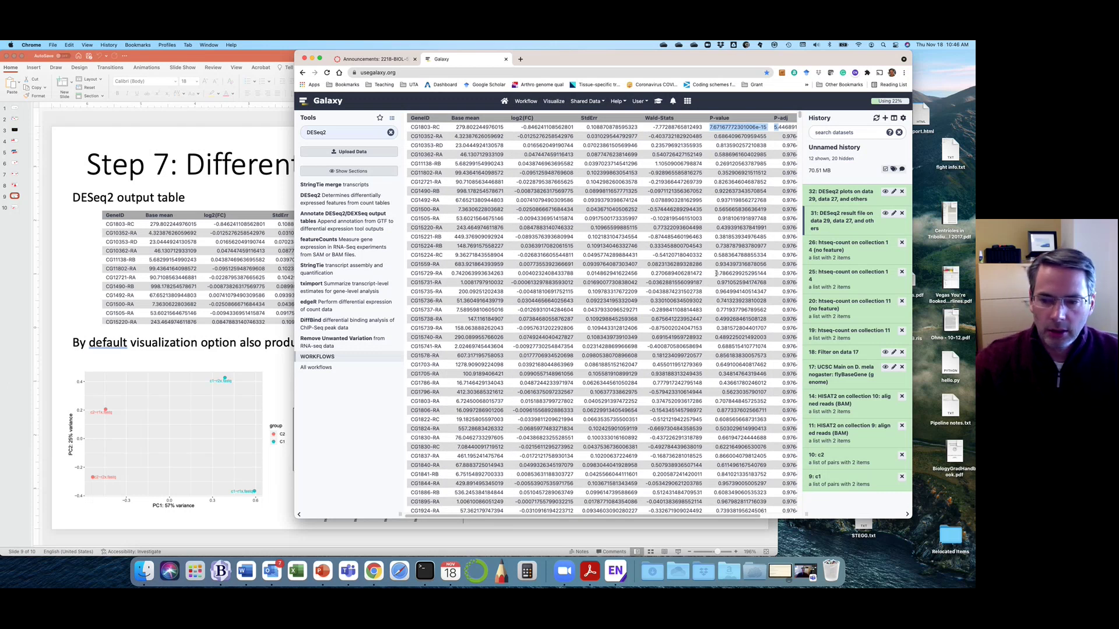
{"action": "scroll", "coordinate": [716, 273], "scroll_direction": "down", "scroll_amount": 10}
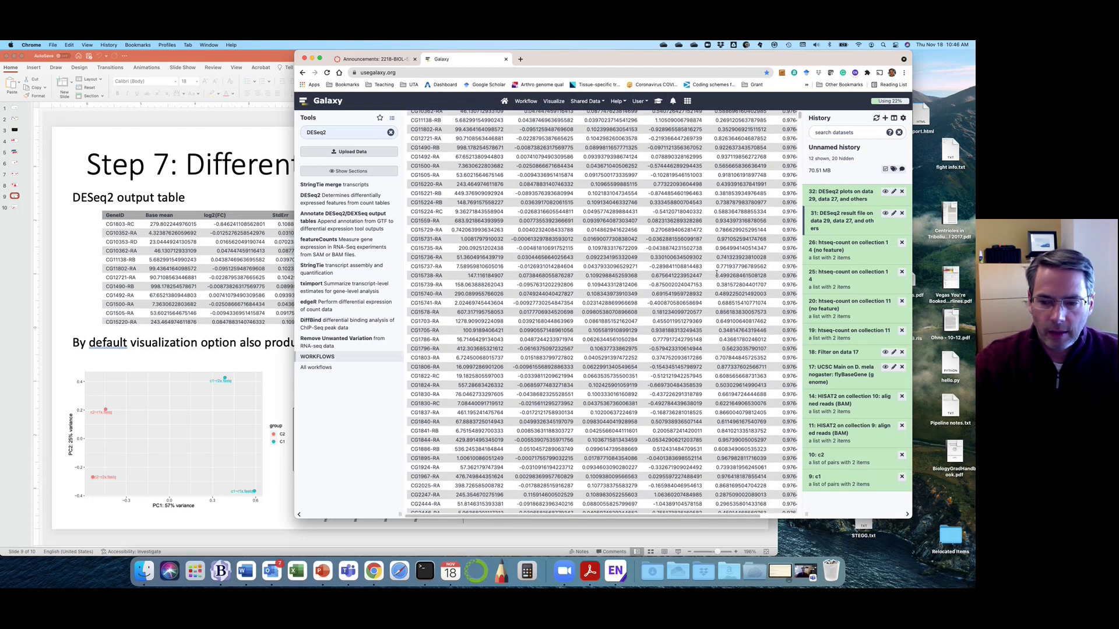
{"action": "scroll", "coordinate": [717, 275], "scroll_direction": "up", "scroll_amount": 10}
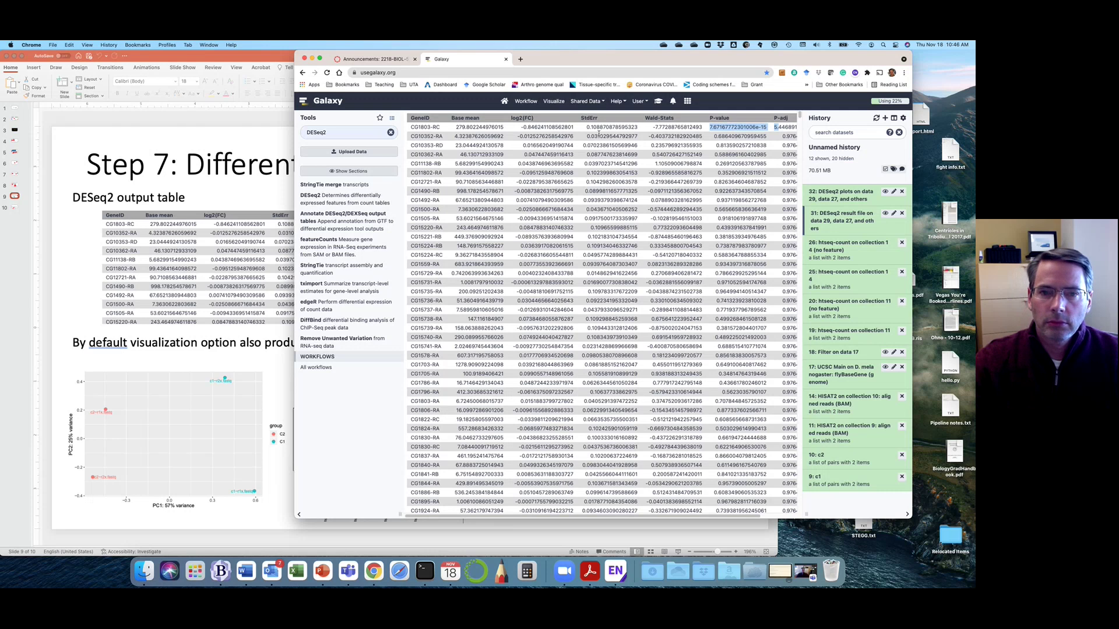
- Highlight the base mean and the log2(FC) value of gene CG1803-RC in turn, and move the Galaxy window slightly down
{"action": "left_click_drag", "start_coordinate": [503, 127], "coordinate": [458, 127]}
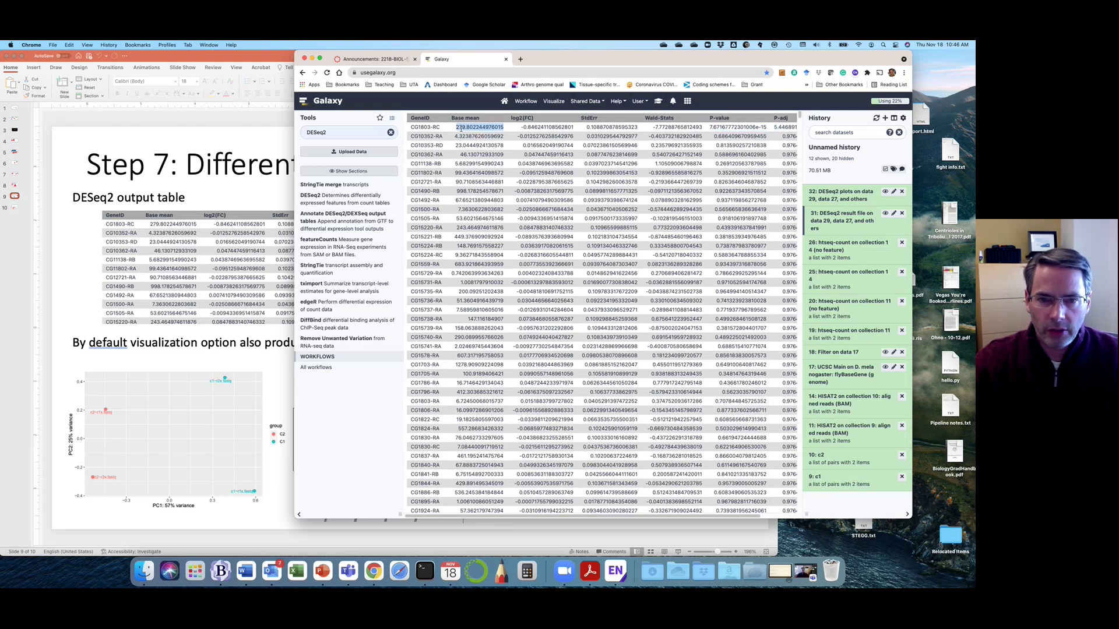
{"action": "left_click", "coordinate": [457, 128]}
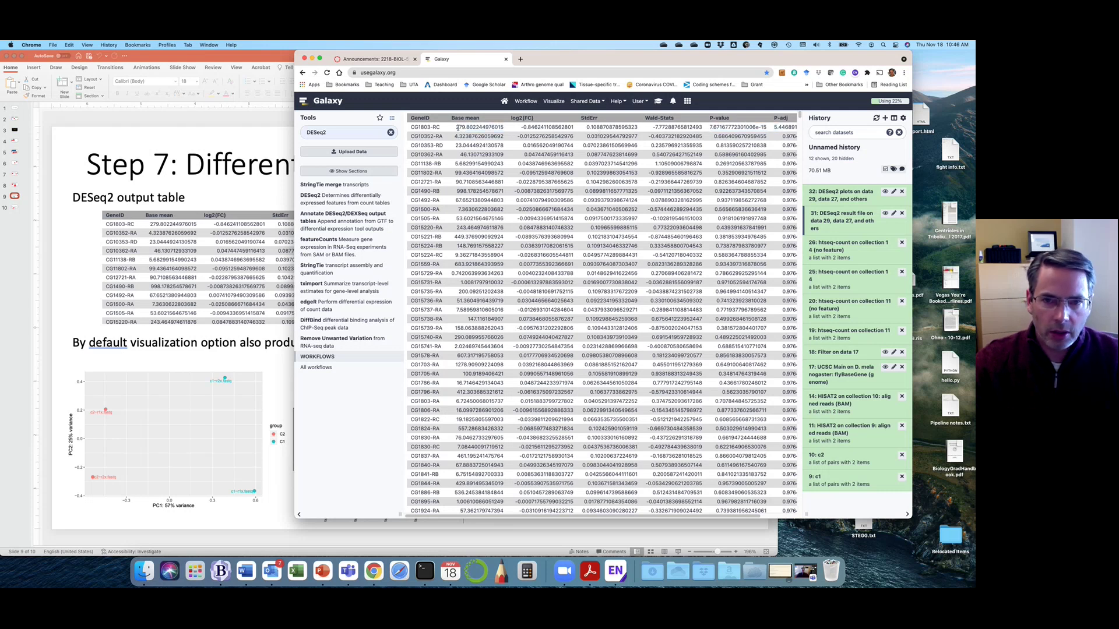
{"action": "left_click_drag", "start_coordinate": [458, 128], "coordinate": [574, 127]}
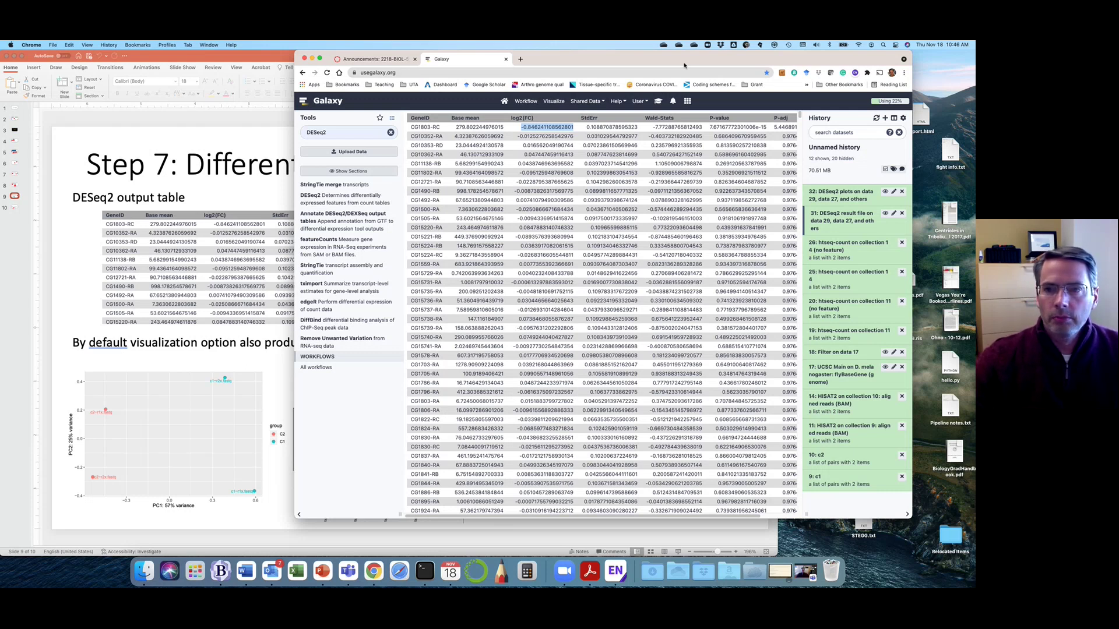
{"action": "left_click_drag", "start_coordinate": [689, 60], "coordinate": [685, 77]}
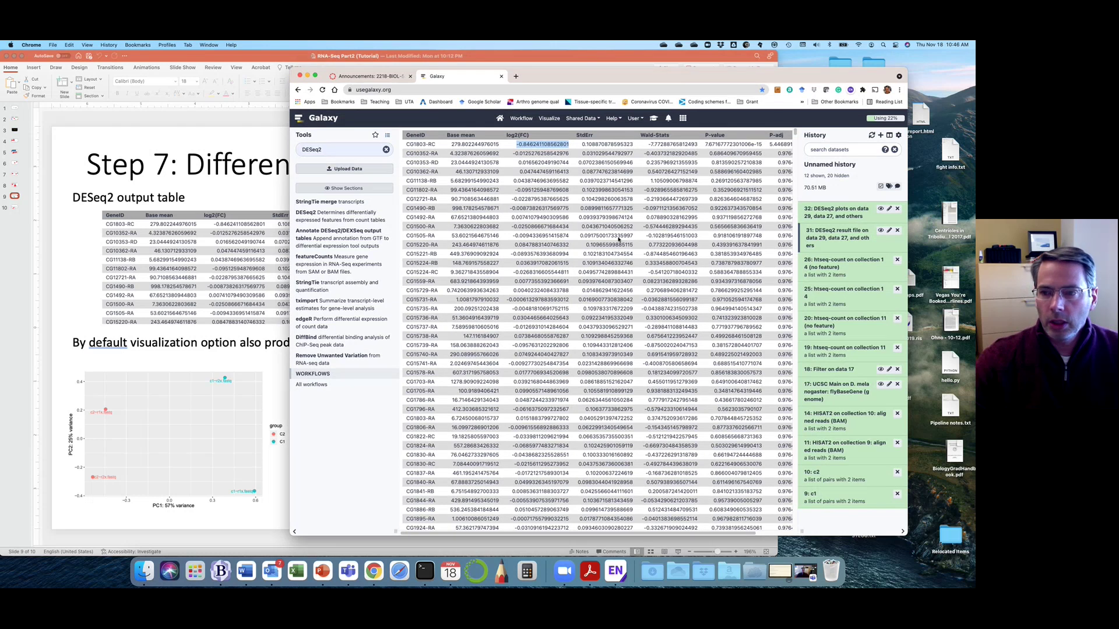